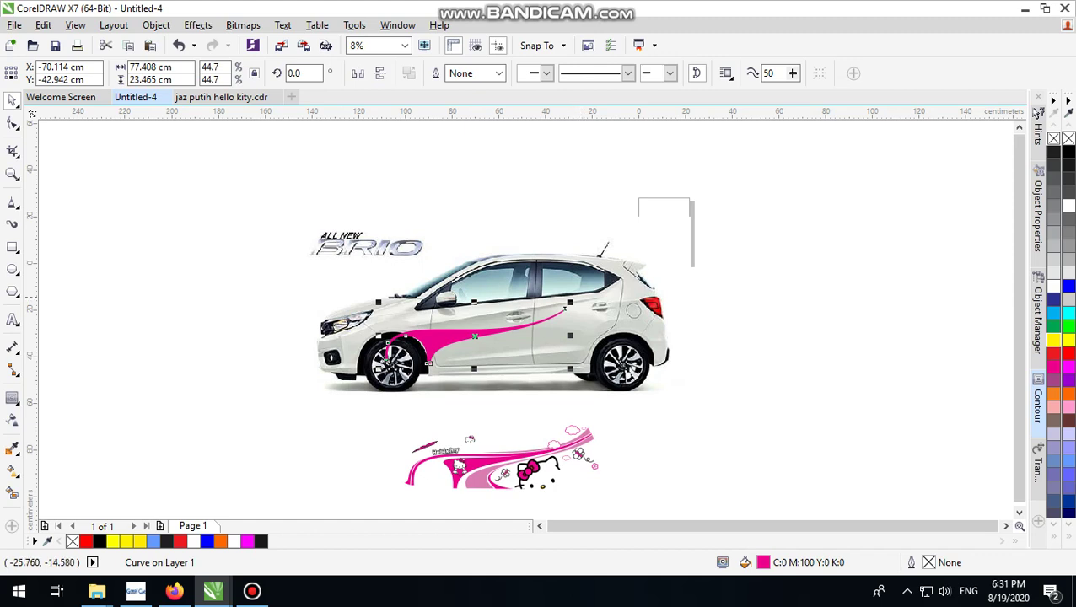
Enlarge the magenta stripe to about 133 × 40 cm and fit it along the car's side from front wheel to taillight.
drag(570, 303, 664, 275)
drag(521, 324, 499, 335)
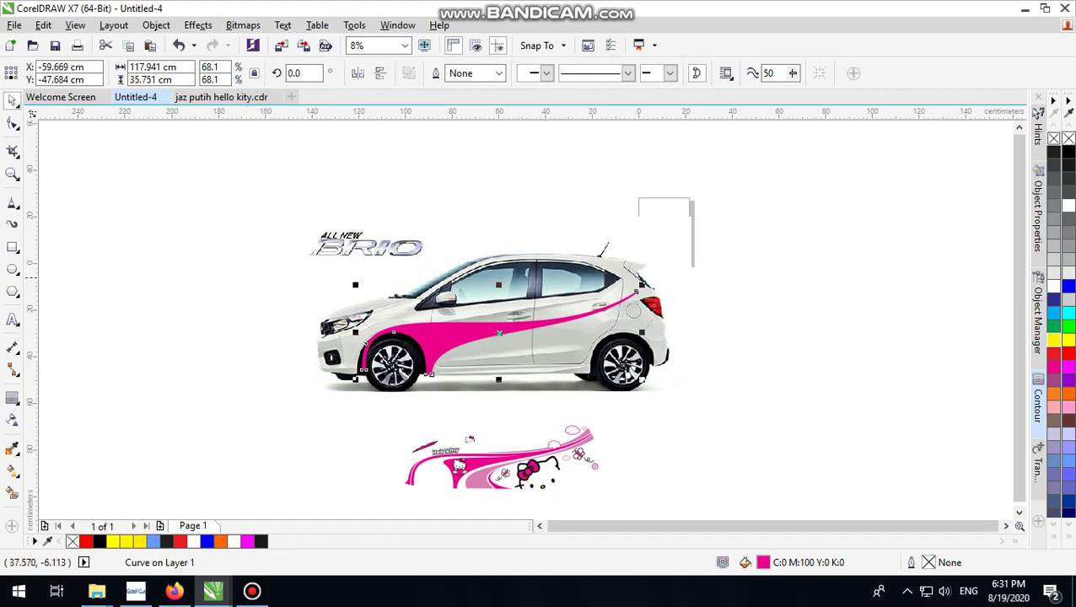
drag(642, 284, 661, 283)
key(ctrl+z)
scroll(459, 341, up, 1)
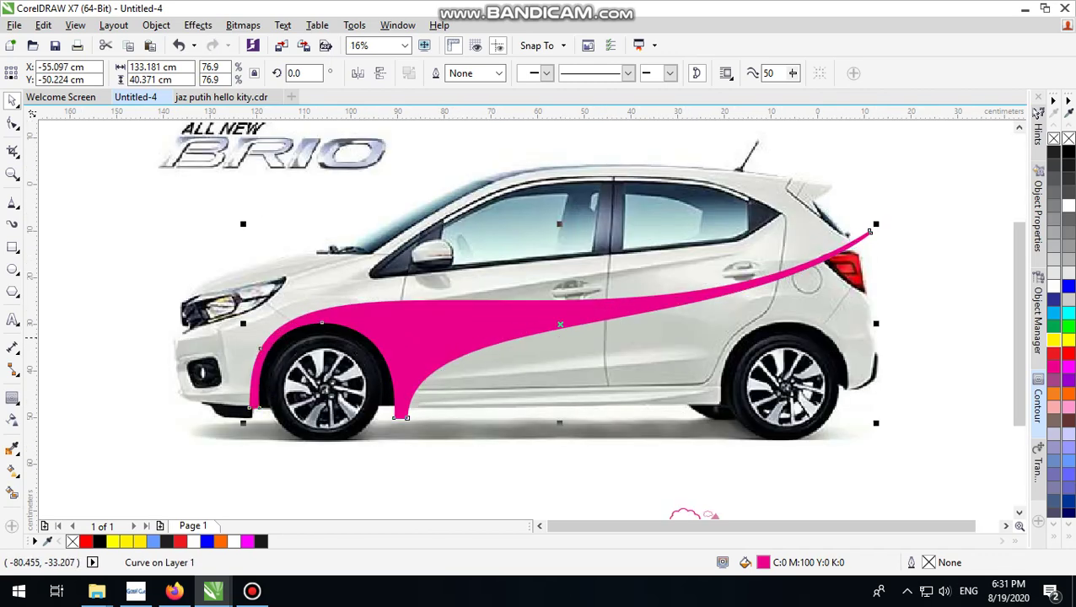
PowerClip the magenta stripe inside the car's body outline.
right_click(444, 162)
click(542, 170)
click(629, 278)
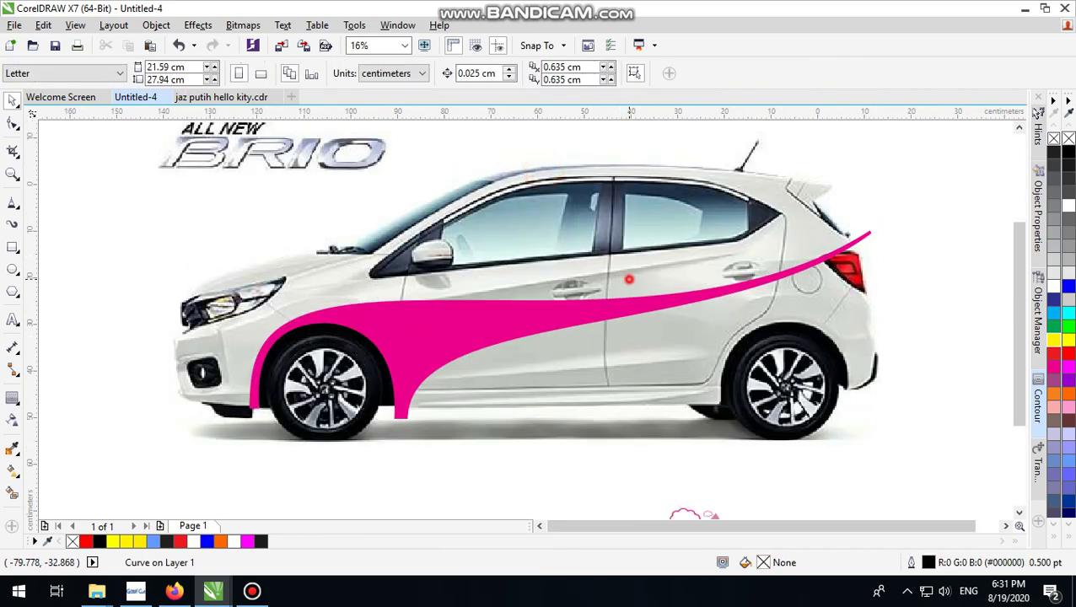
scroll(573, 311, down, 2)
click(780, 372)
scroll(562, 356, up, 1)
scroll(564, 361, up, 1)
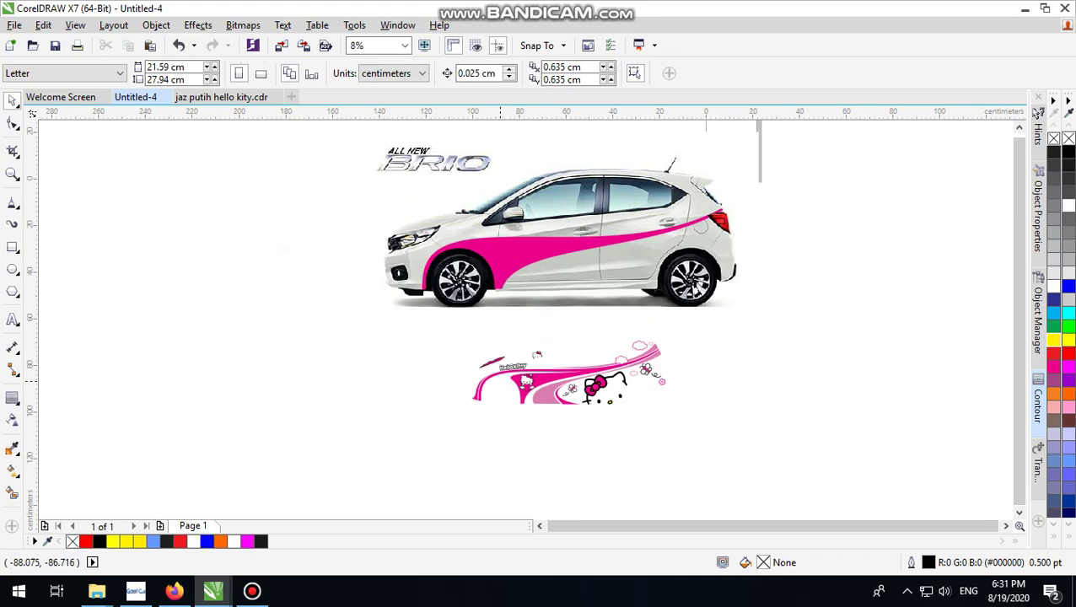
Move the white accent curve onto the magenta stripe above the front wheel and enlarge it to about 72.6 × 7.1 cm.
drag(504, 383, 468, 258)
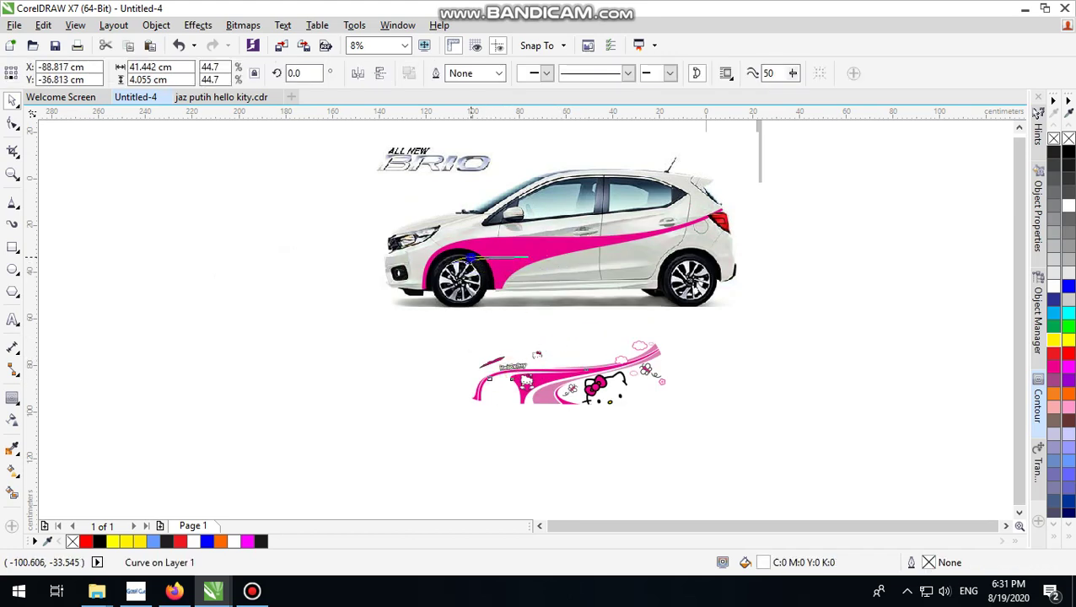
scroll(549, 255, up, 1)
drag(549, 255, 691, 253)
mouse_move(483, 255)
mouse_down()
mouse_move(480, 270)
mouse_move(481, 242)
mouse_move(470, 239)
mouse_up()
PowerClip the white accent curve inside the car's body outline.
right_click(470, 240)
click(534, 173)
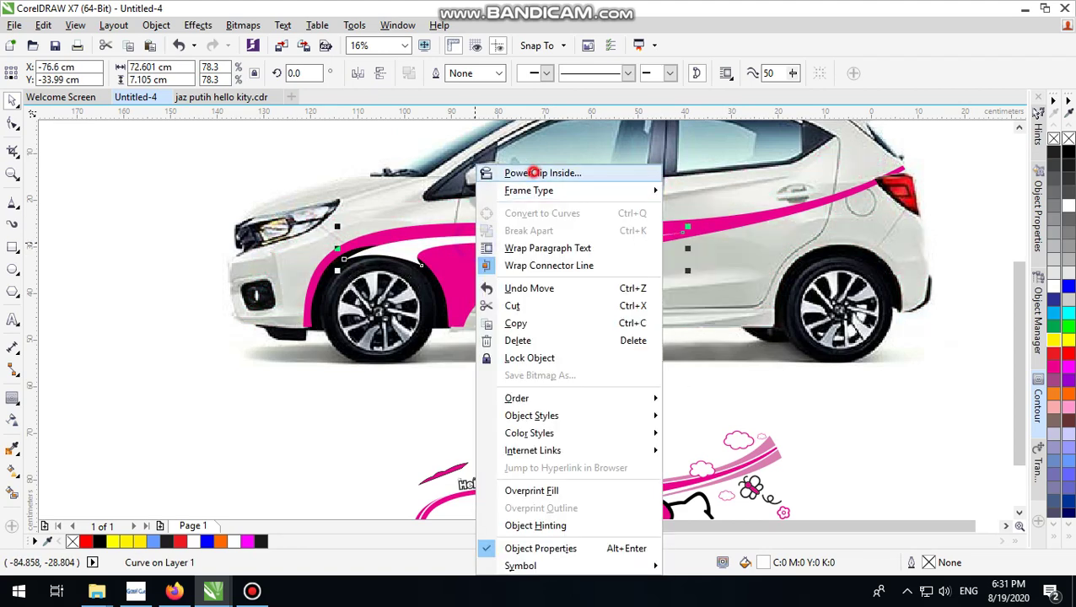
click(500, 234)
scroll(522, 351, down, 1)
click(836, 363)
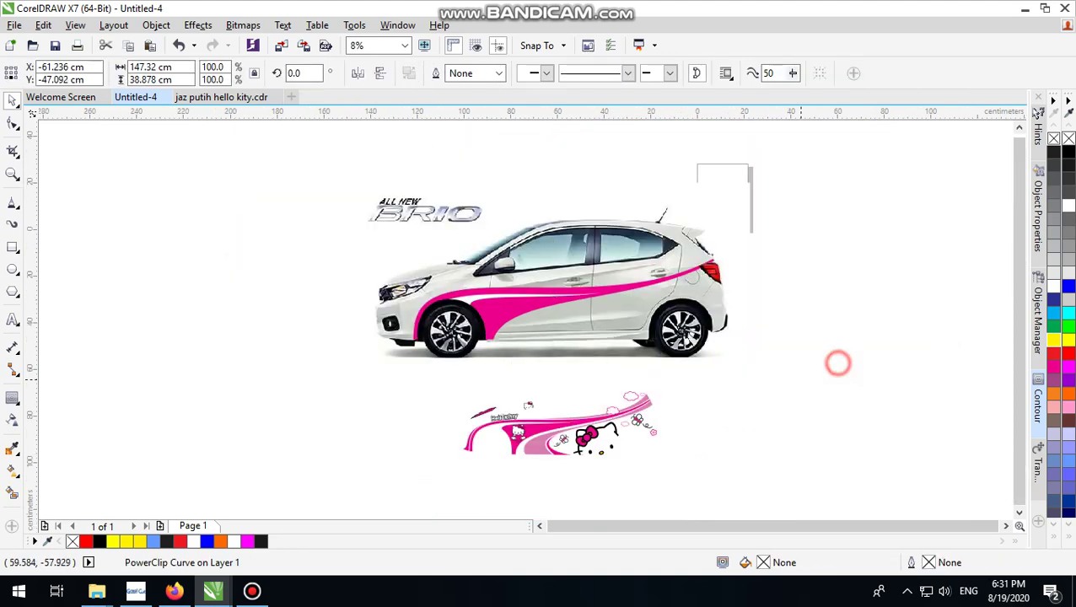
Move the light pink stripe from the sample artwork onto the car doors and stretch it to about 82 cm wide.
scroll(600, 437, up, 1)
click(481, 451)
scroll(497, 459, down, 1)
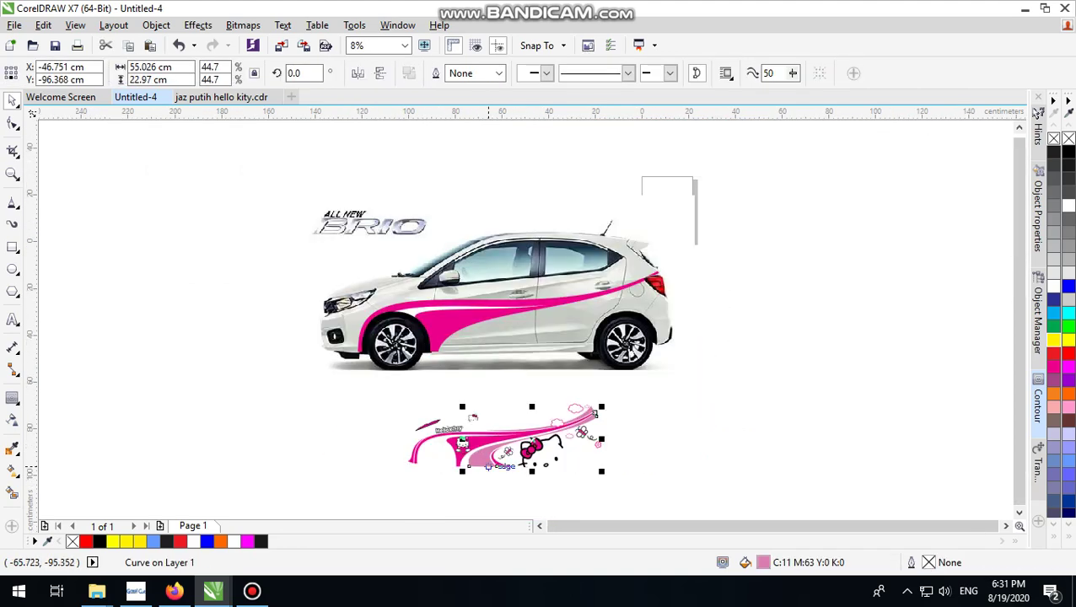
drag(495, 460, 486, 346)
scroll(598, 311, up, 1)
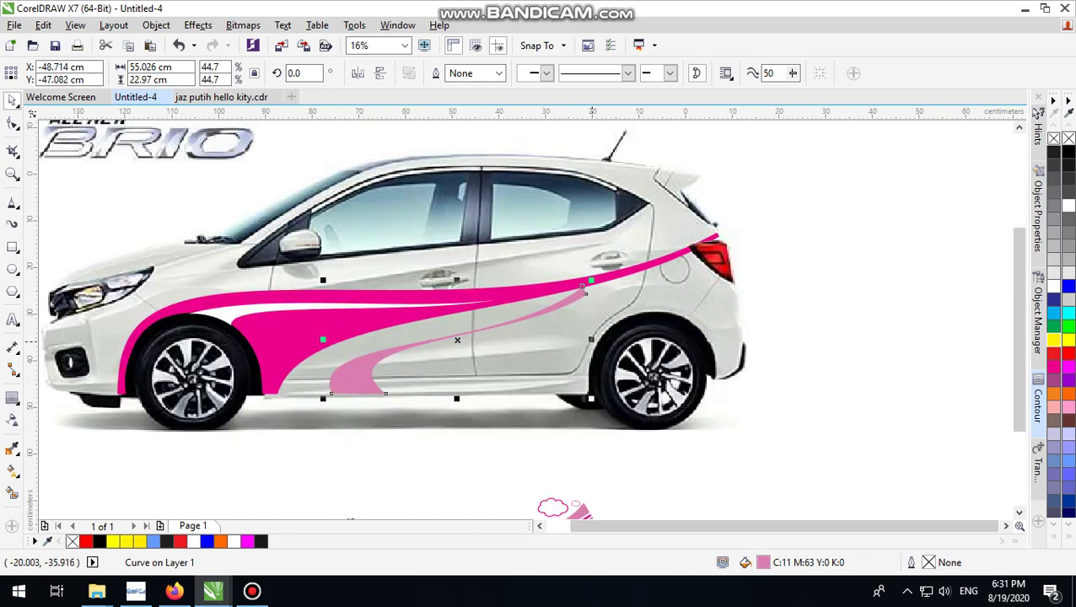
drag(590, 339, 715, 320)
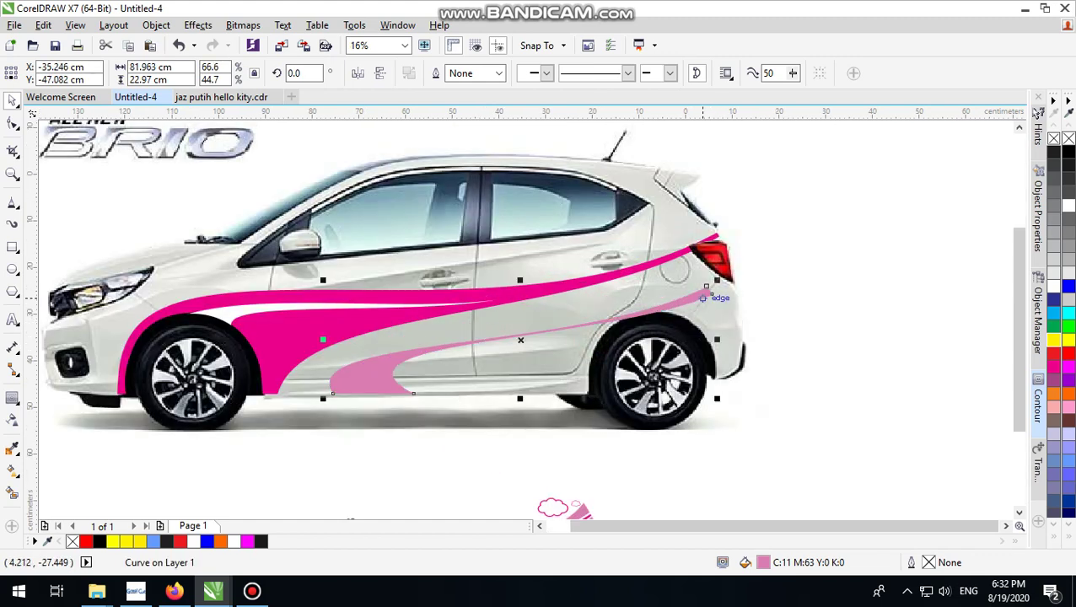
Enlarge the light pink stripe to about 100 × 28 cm and shift it toward the car's rear.
click(702, 298)
click(697, 299)
drag(715, 280, 753, 283)
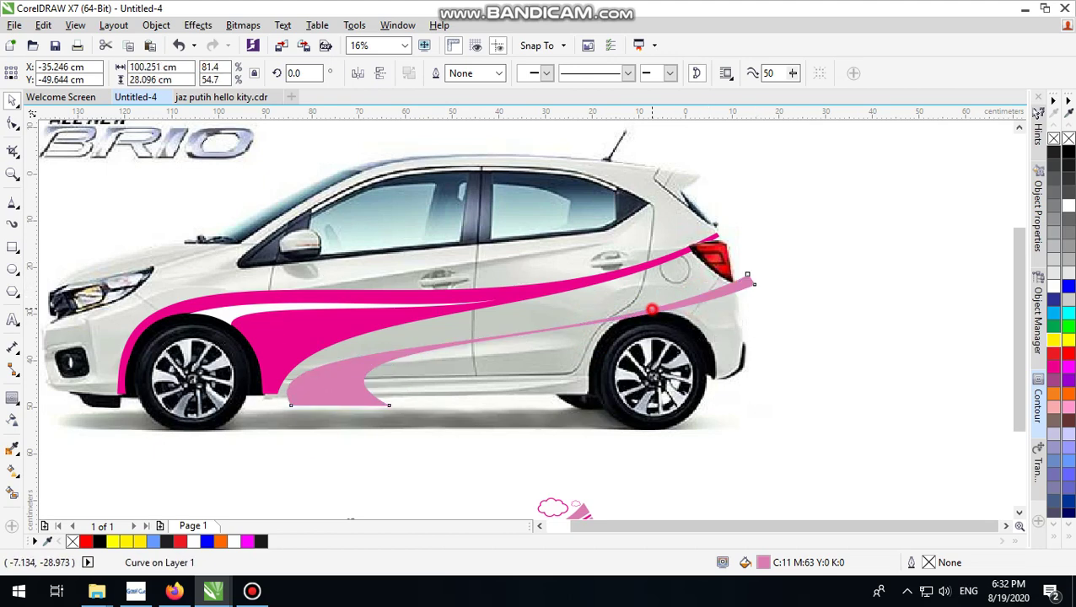
drag(652, 310, 696, 305)
click(696, 301)
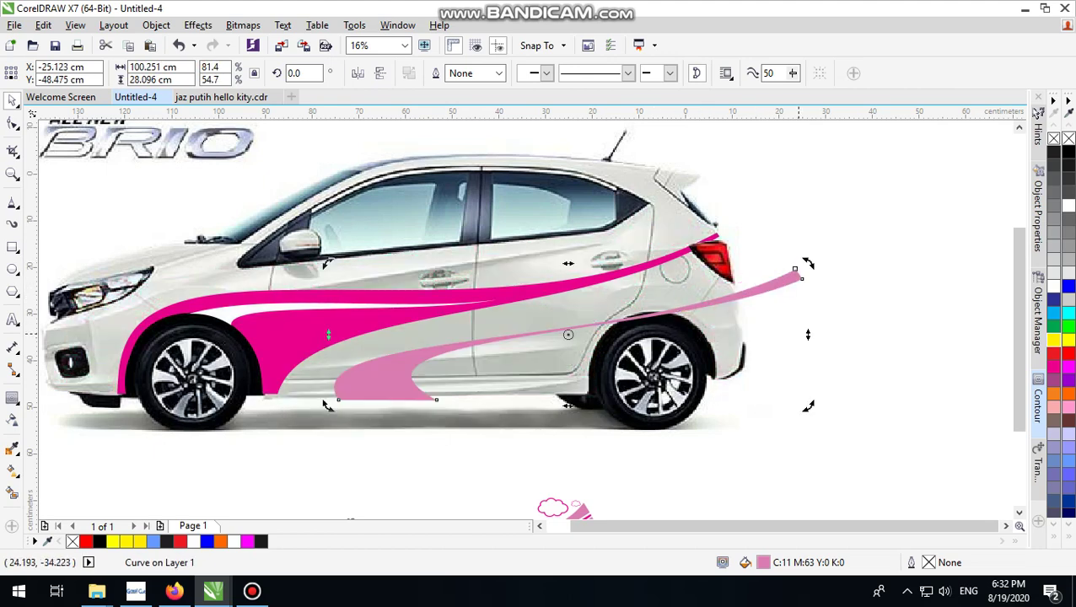
Skew the light pink stripe upward at the rear and narrow it to about 85.6 cm, ending at the taillight.
drag(807, 335, 733, 349)
click(782, 250)
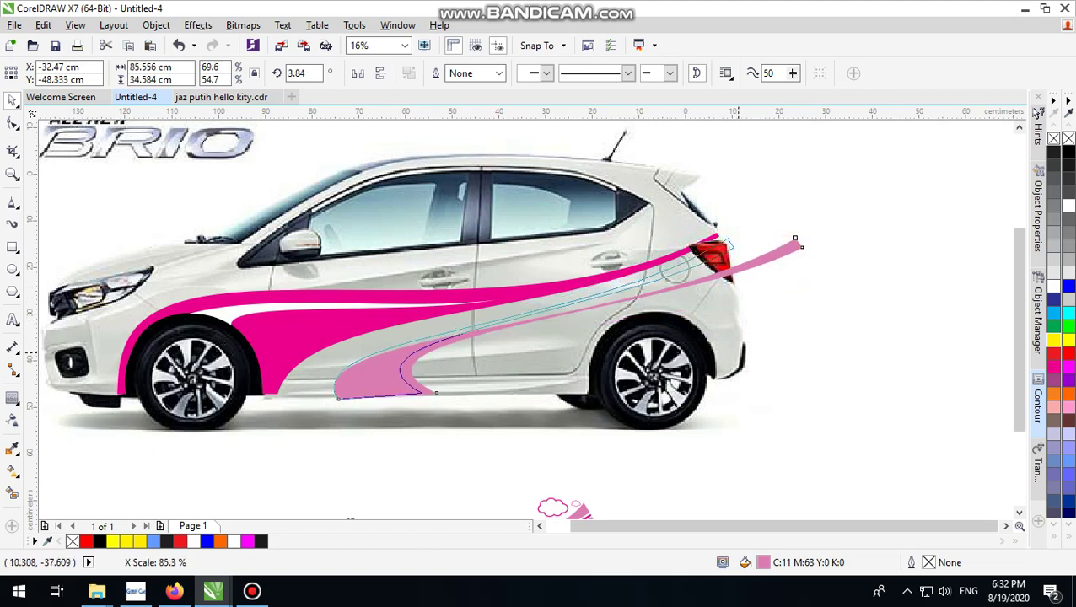
drag(796, 244, 732, 246)
click(732, 247)
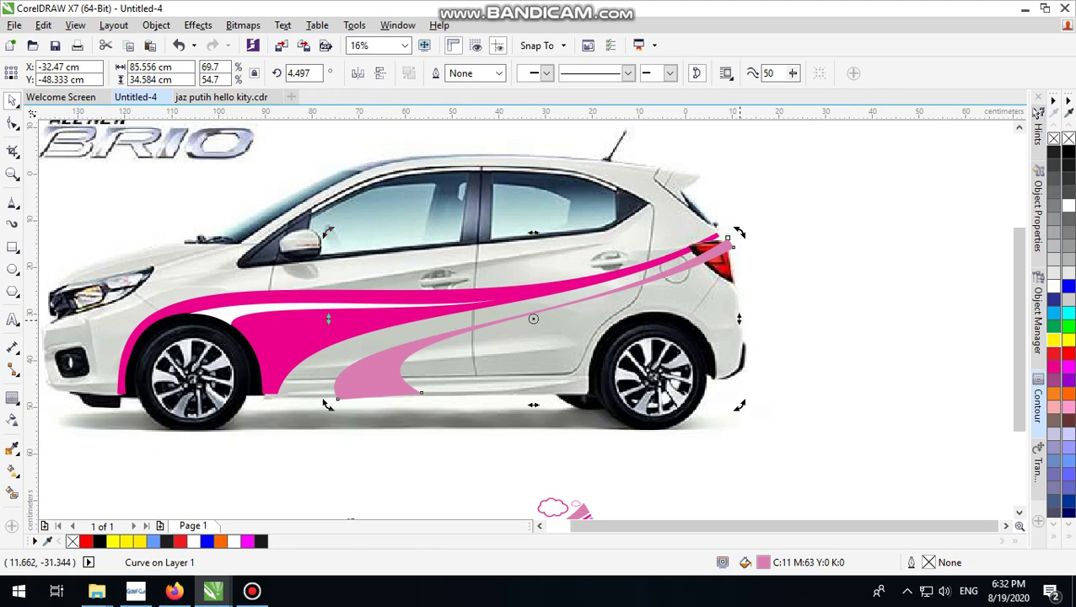
drag(736, 315, 738, 330)
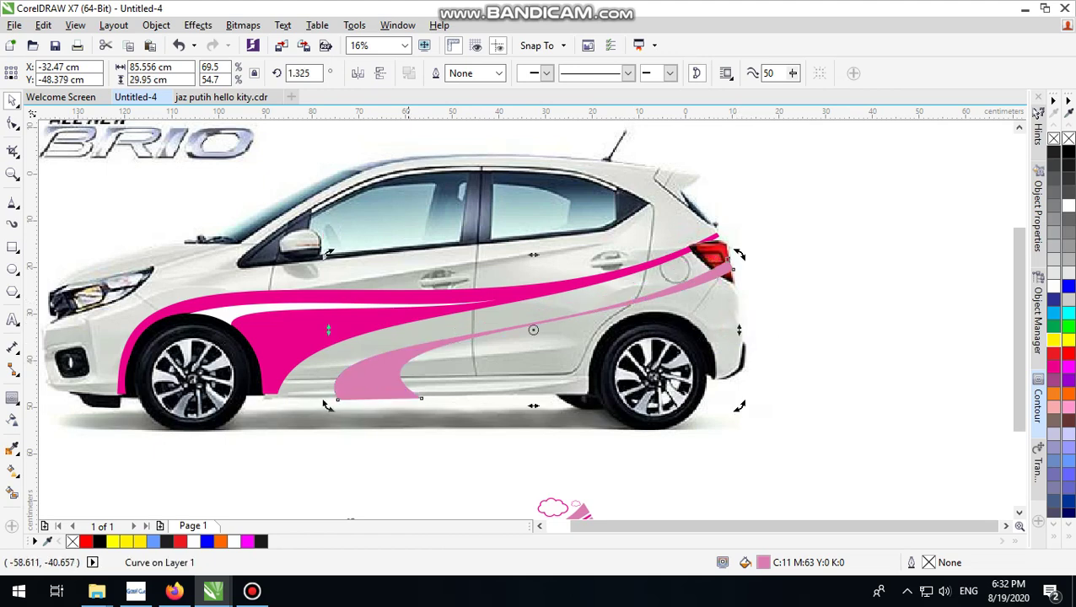
PowerClip the light pink stripe inside the car's body outline.
right_click(395, 363)
click(464, 165)
click(404, 340)
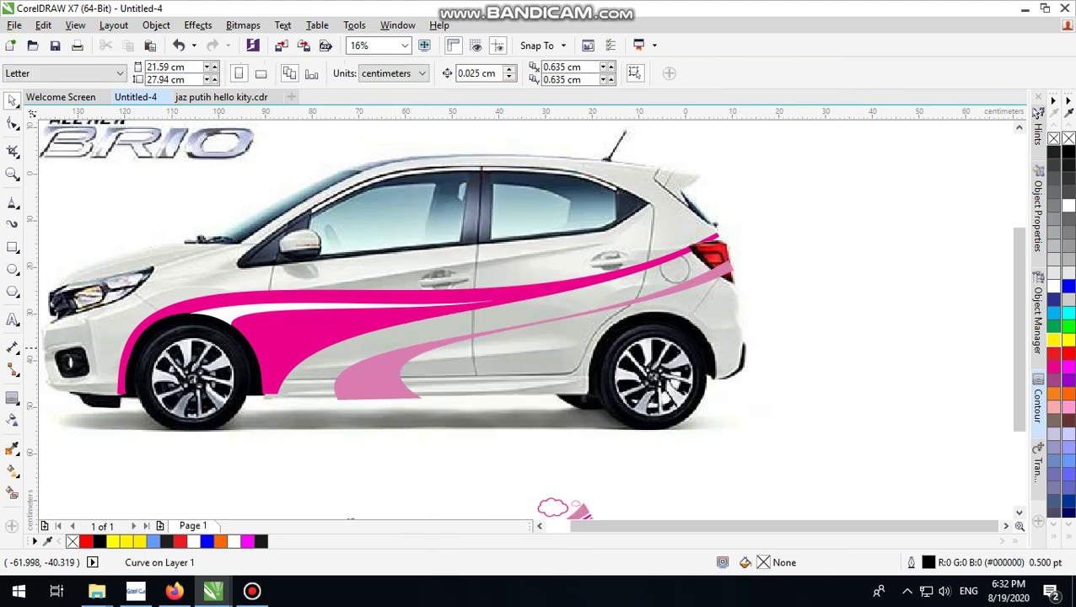
scroll(404, 340, down, 3)
click(608, 334)
scroll(462, 355, up, 3)
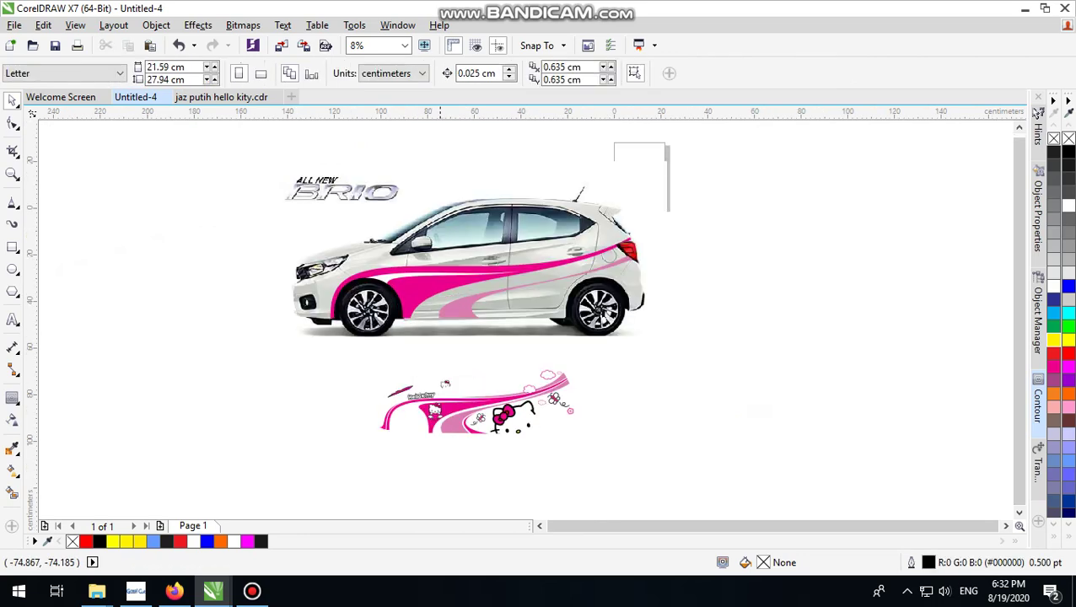
Place the curved magenta accent from the sample artwork on the lower doors, just behind the light pink stripe.
scroll(508, 354, down, 3)
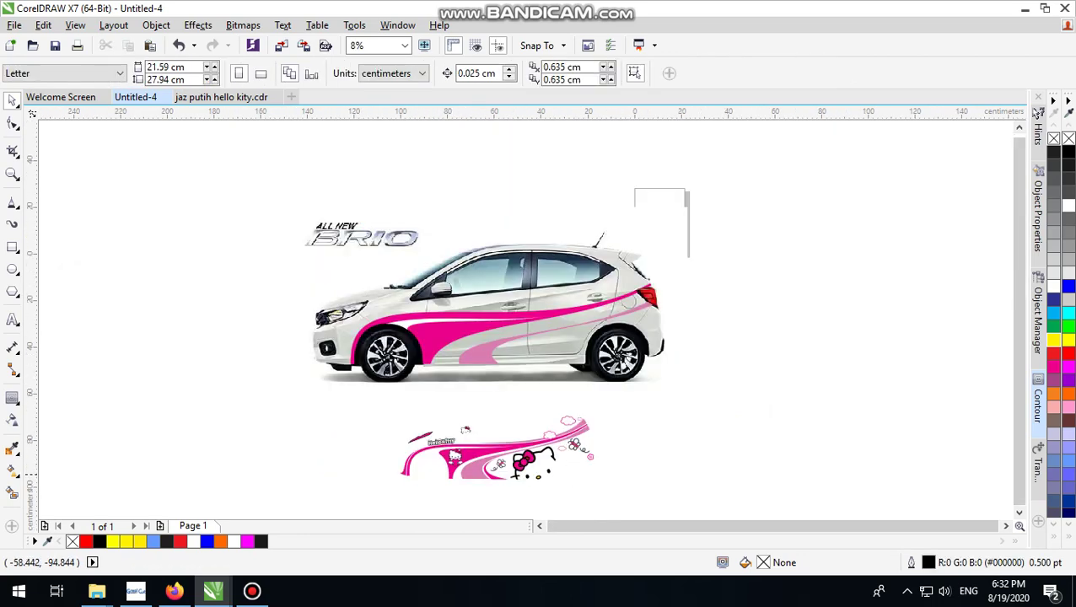
scroll(506, 354, up, 3)
drag(472, 474, 485, 248)
click(947, 347)
scroll(696, 448, down, 1)
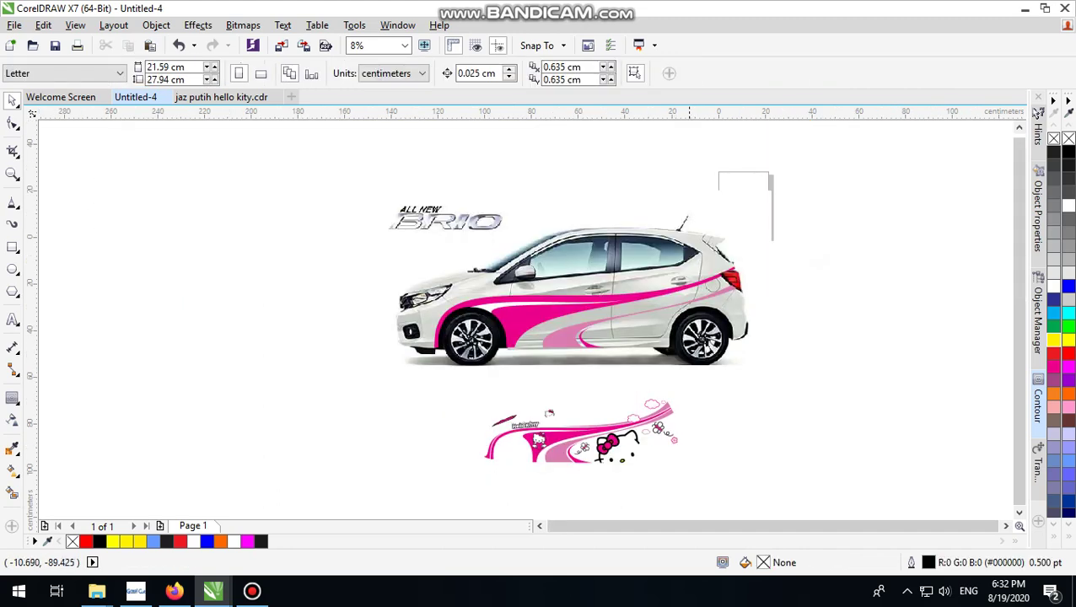
scroll(663, 412, up, 1)
click(638, 403)
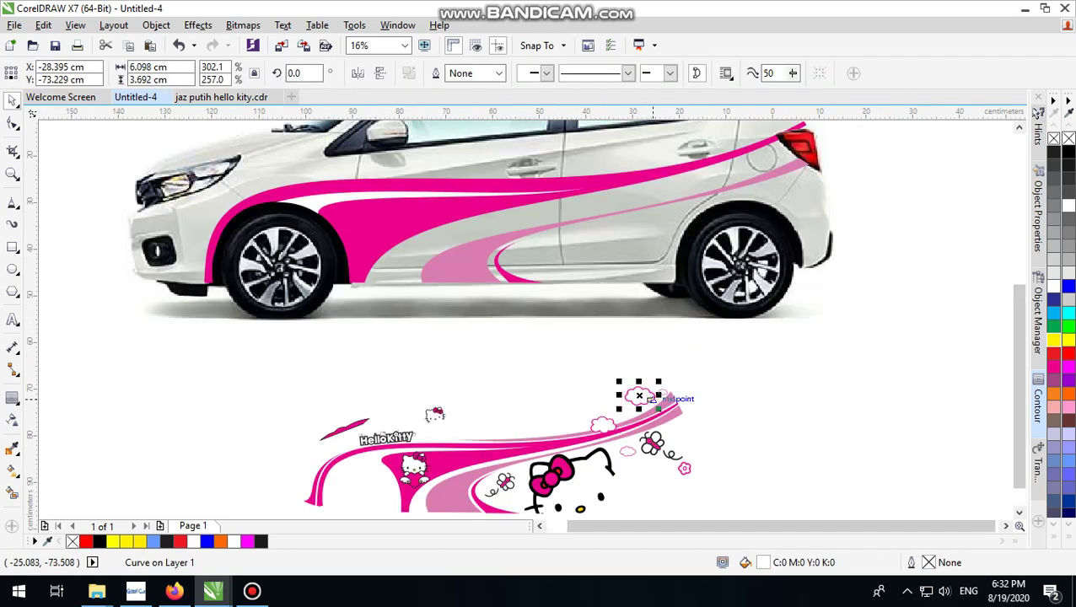
scroll(638, 396, up, 1)
click(727, 327)
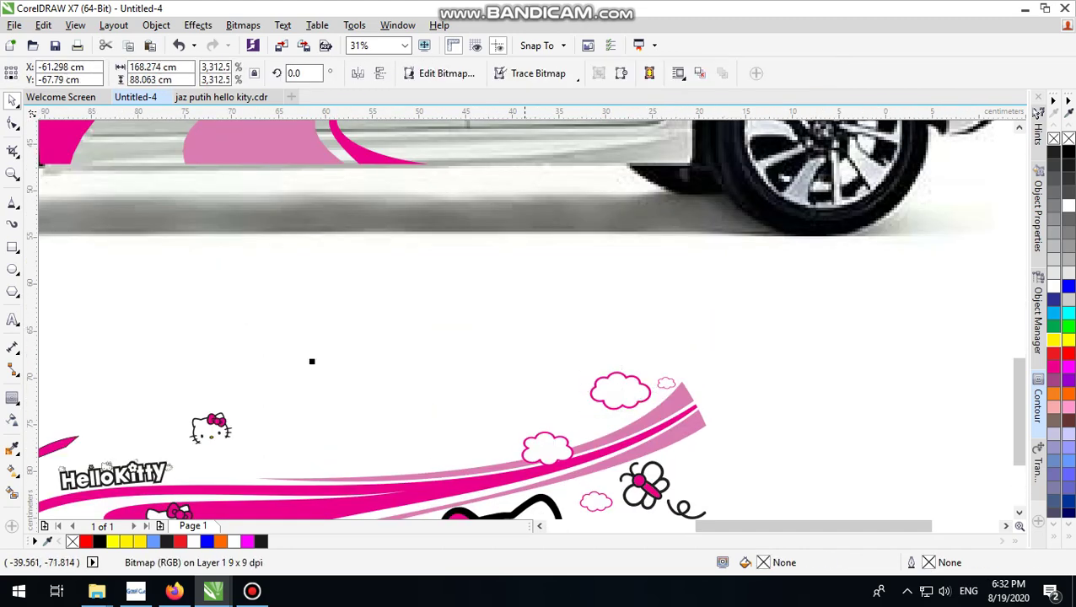
scroll(700, 390, down, 1)
click(913, 332)
click(797, 334)
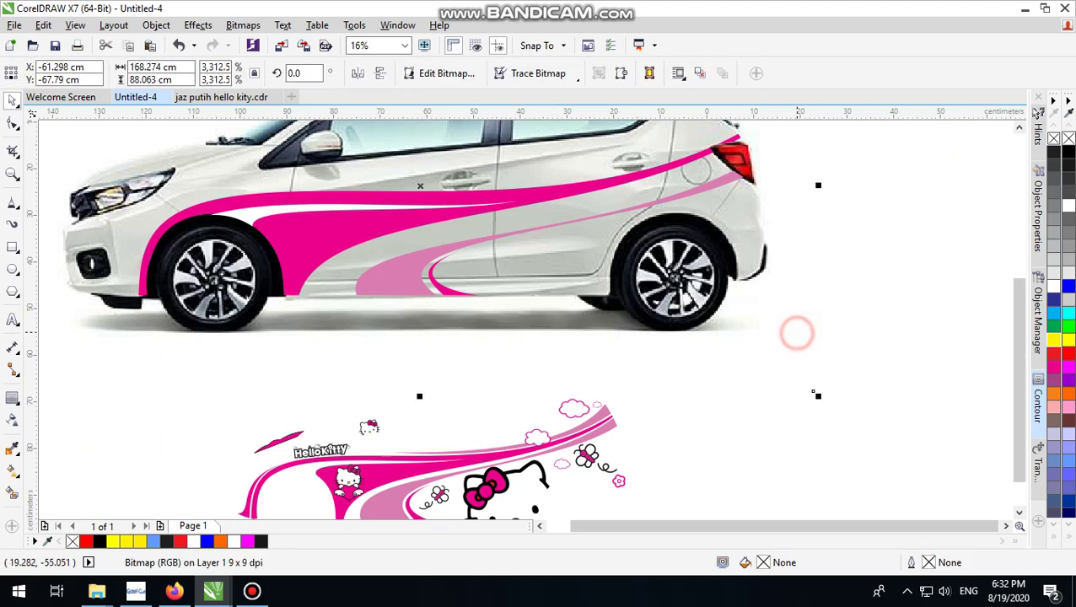
right_click(797, 333)
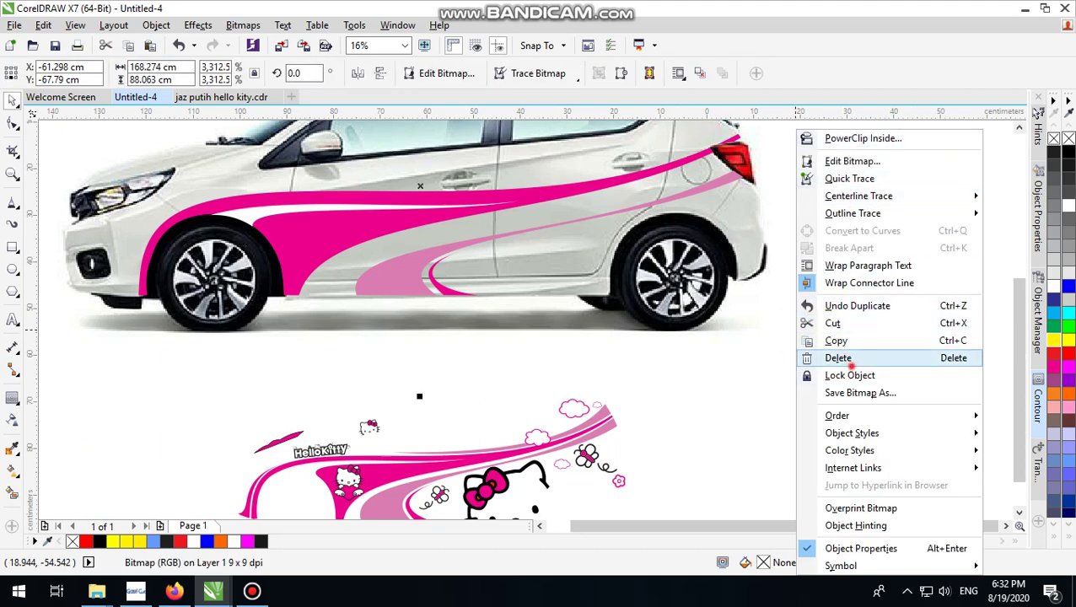
click(843, 358)
key(ctrl+z)
click(905, 414)
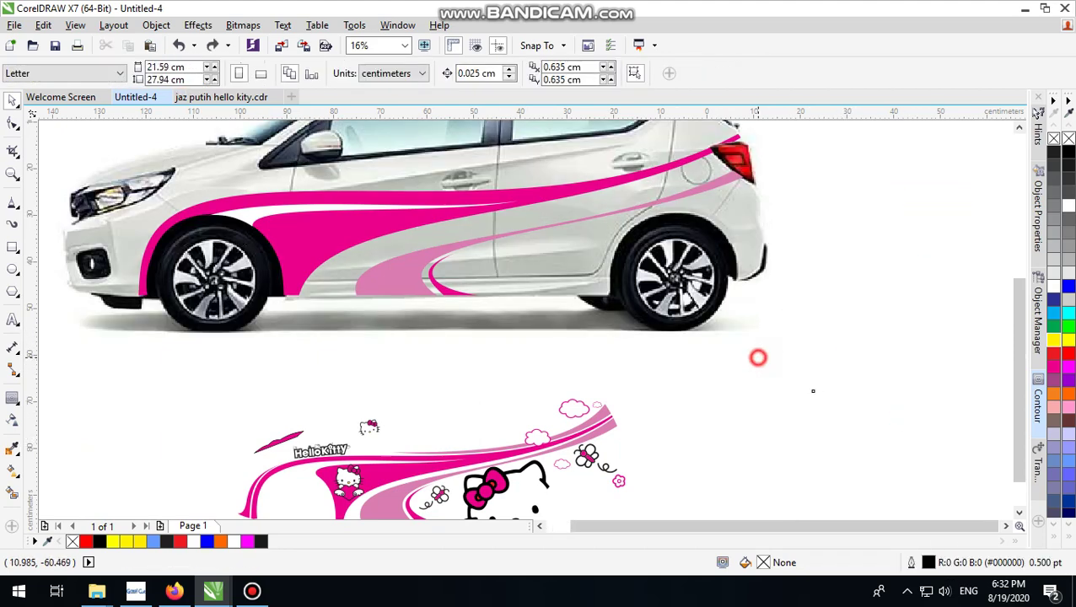
drag(757, 357, 963, 365)
key(ctrl+z)
Lock the car photo bitmap so it cannot be selected or moved.
right_click(813, 393)
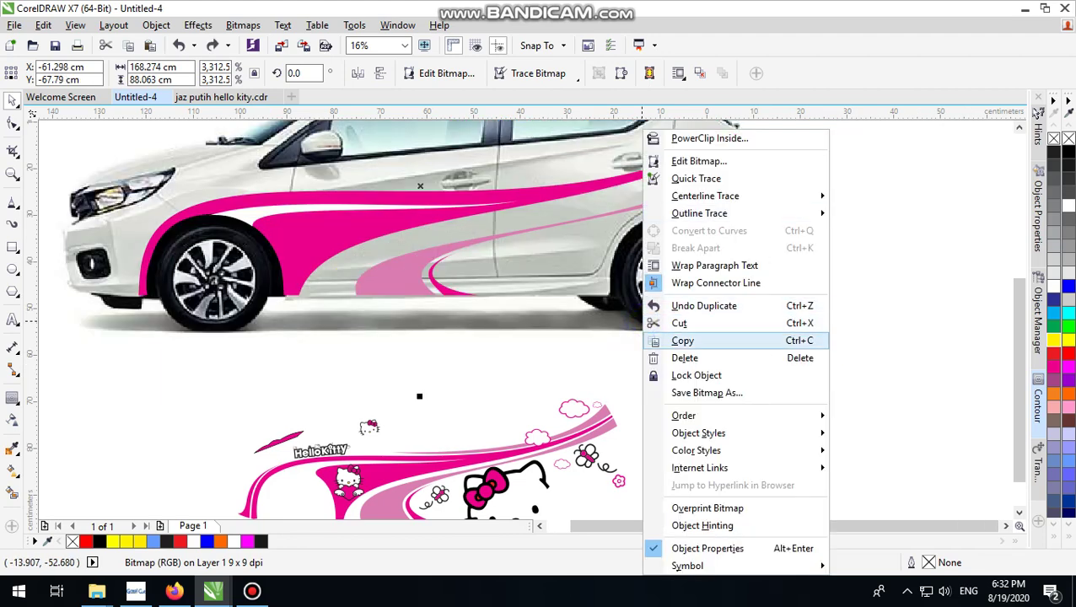
click(792, 374)
click(878, 417)
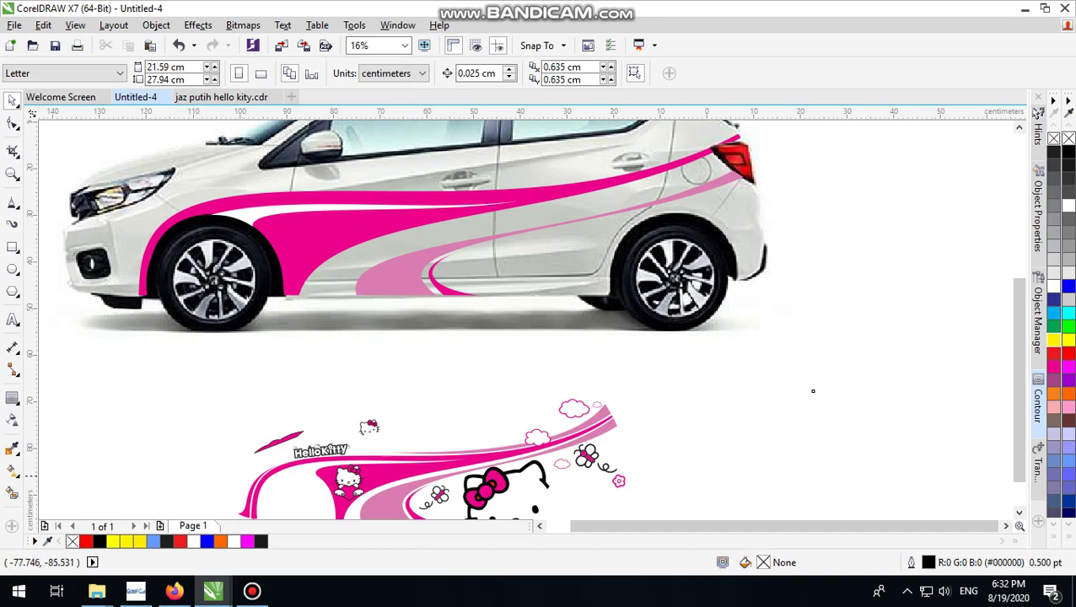
Select the Hello Kitty lettering in the sample artwork and move it to the blank area left of the stripes.
click(345, 475)
click(394, 441)
drag(282, 420, 384, 469)
drag(328, 450, 156, 415)
click(96, 411)
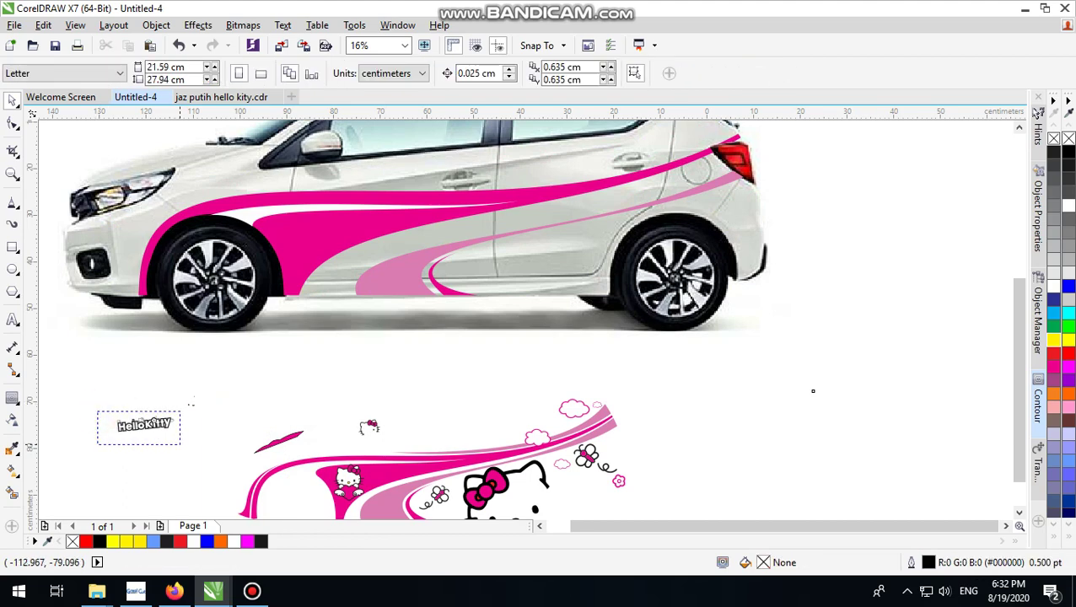
Enlarge the Hello Kitty lettering to about 31.4 × 8.6 cm and place it over the magenta stripe below the side mirror.
click(138, 425)
scroll(138, 419, up, 5)
scroll(366, 428, down, 5)
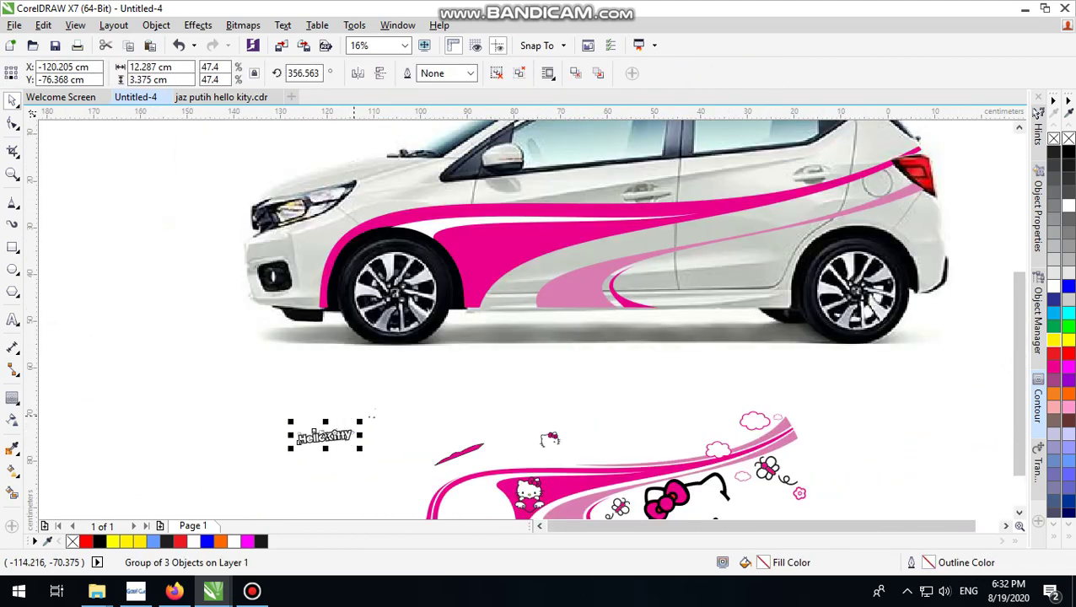
drag(360, 422, 438, 404)
drag(303, 422, 522, 183)
scroll(687, 156, up, 2)
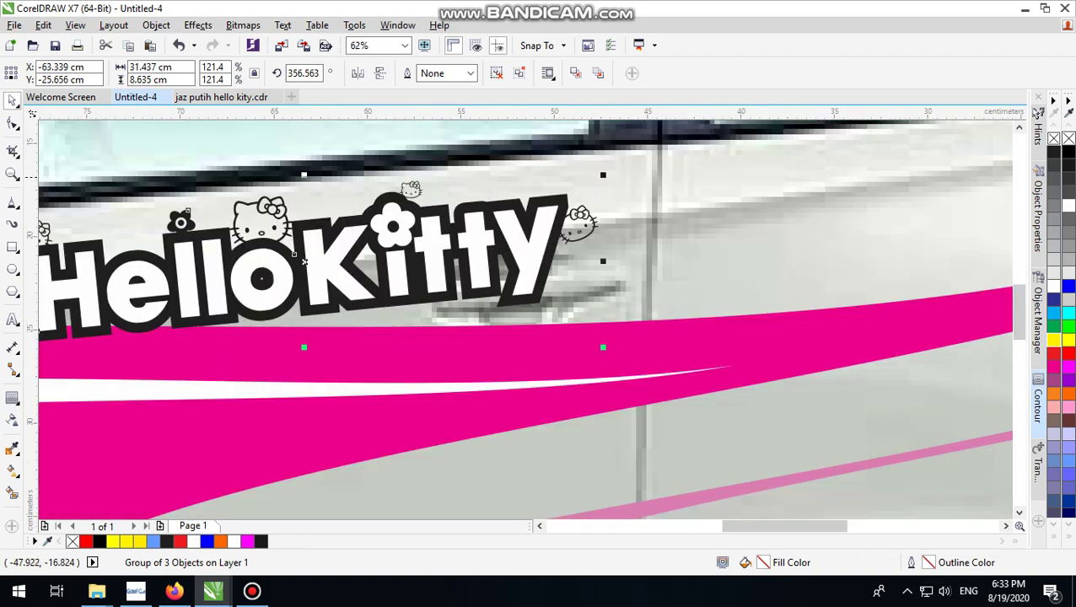
scroll(604, 175, down, 2)
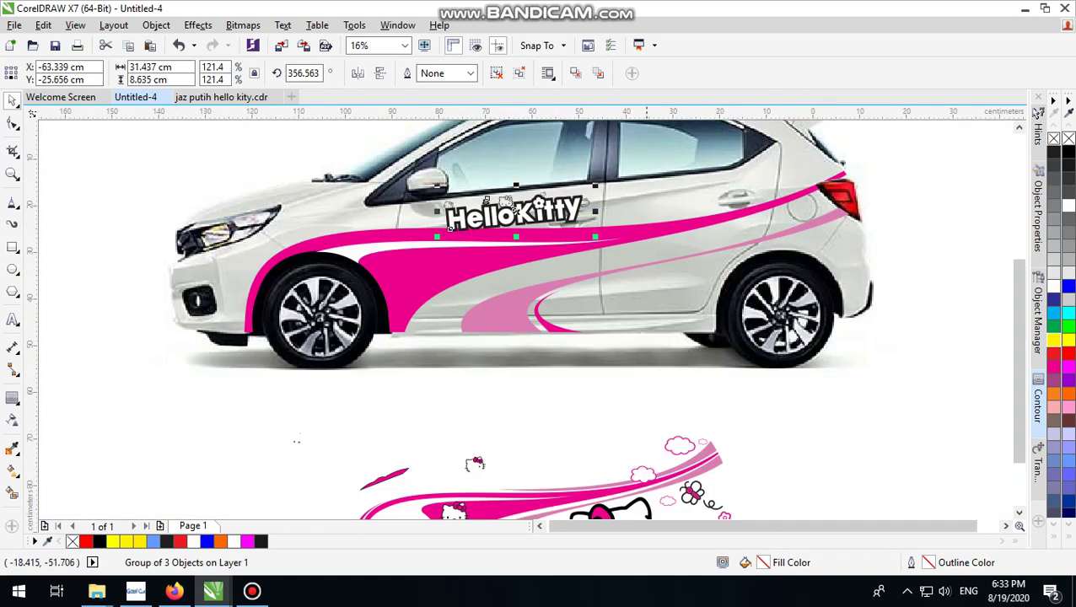
drag(526, 210, 457, 218)
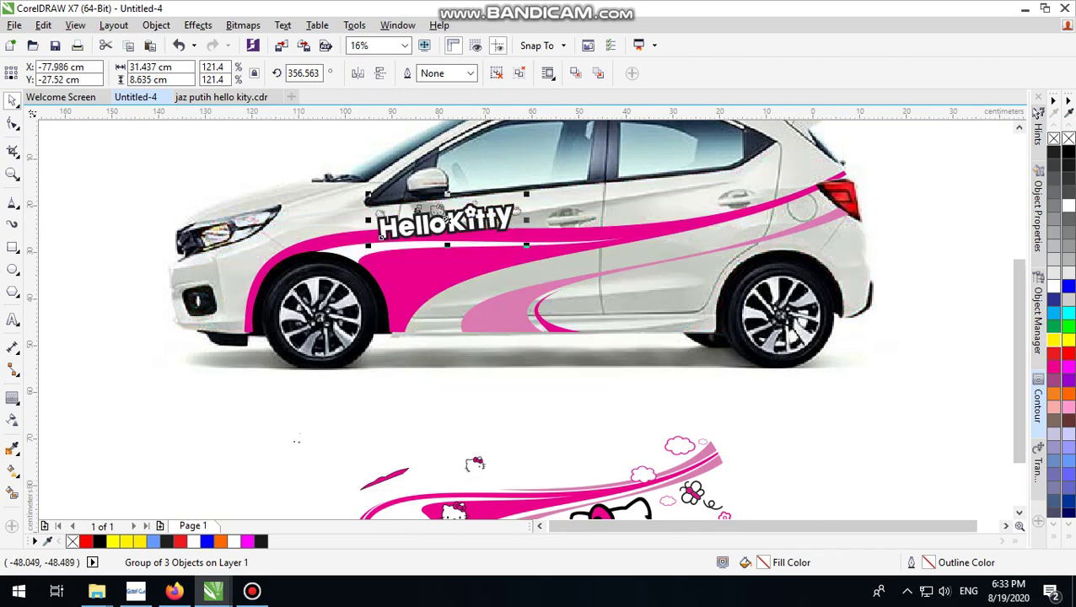
click(824, 424)
scroll(610, 396, down, 1)
scroll(610, 396, up, 1)
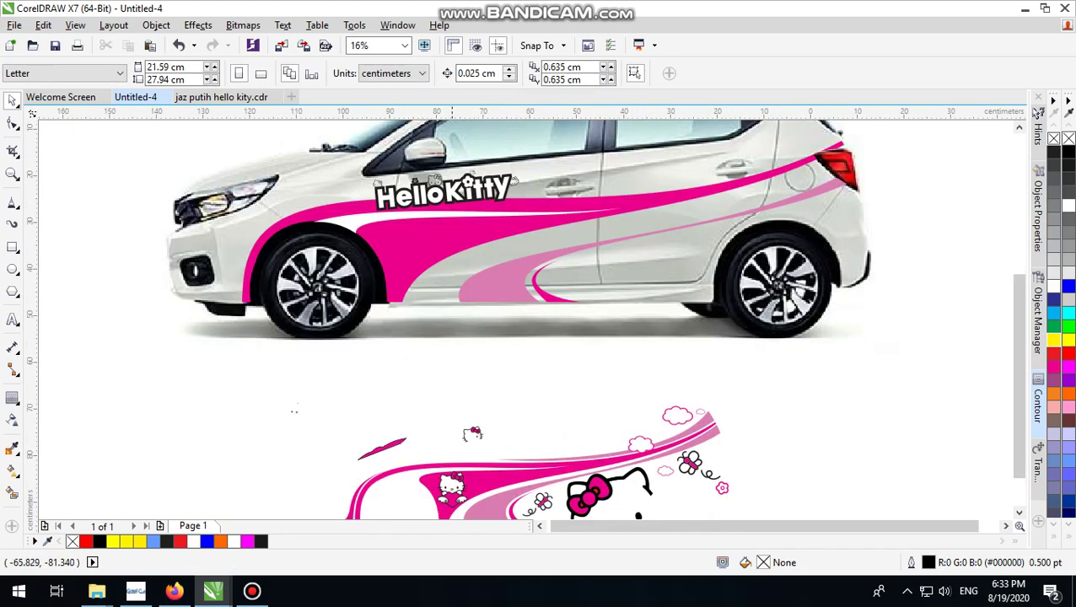
Move the Hello Kitty character onto the car below the lettering and enlarge it to about 12.8 × 15.3 cm.
scroll(424, 444, down, 1)
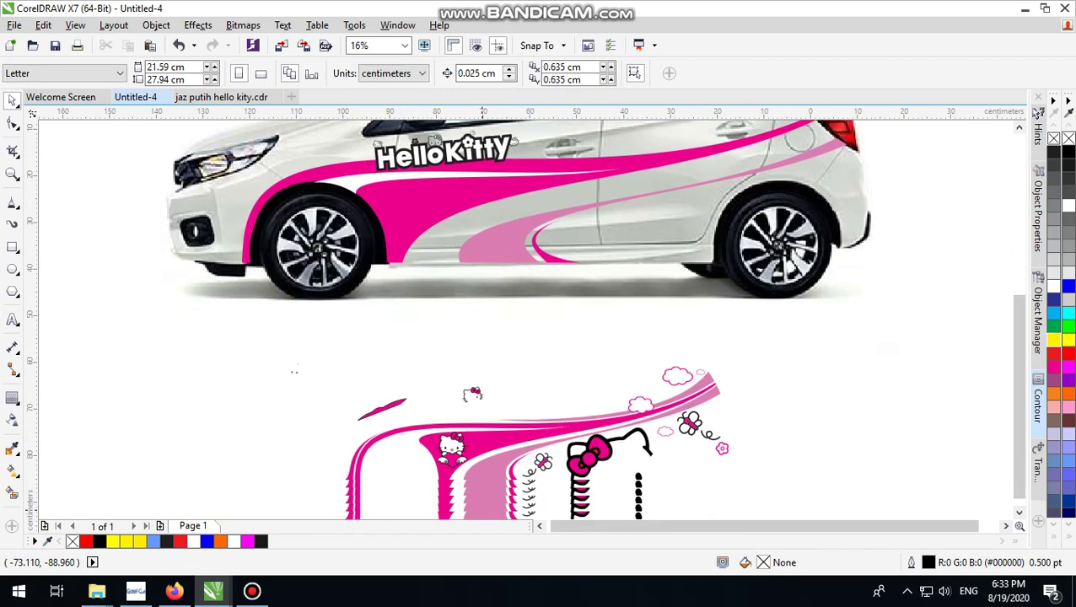
drag(452, 434, 453, 222)
scroll(453, 228, up, 1)
scroll(441, 312, down, 1)
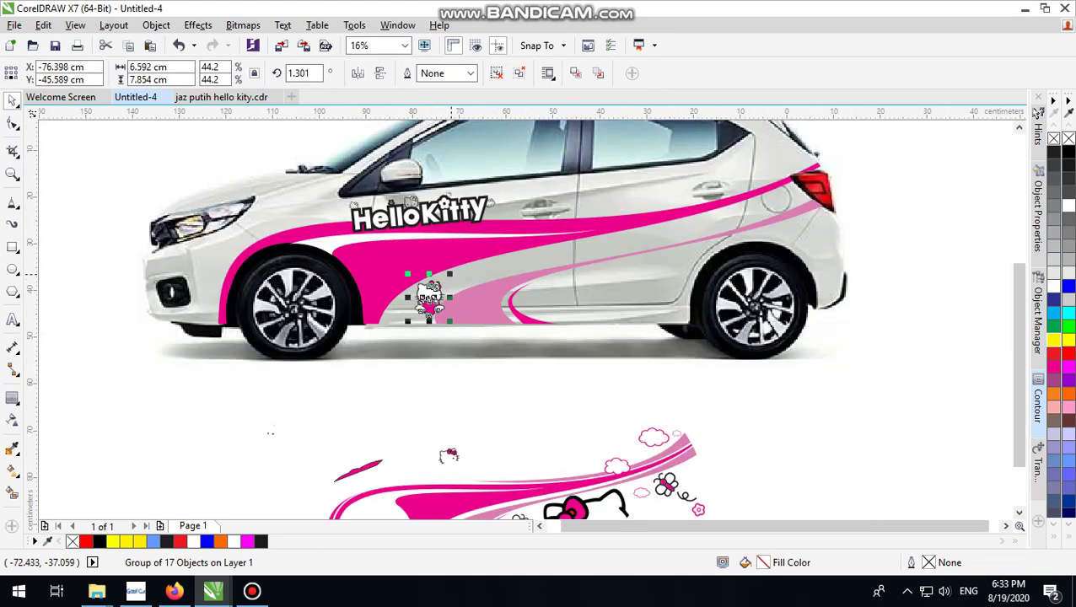
drag(451, 274, 423, 268)
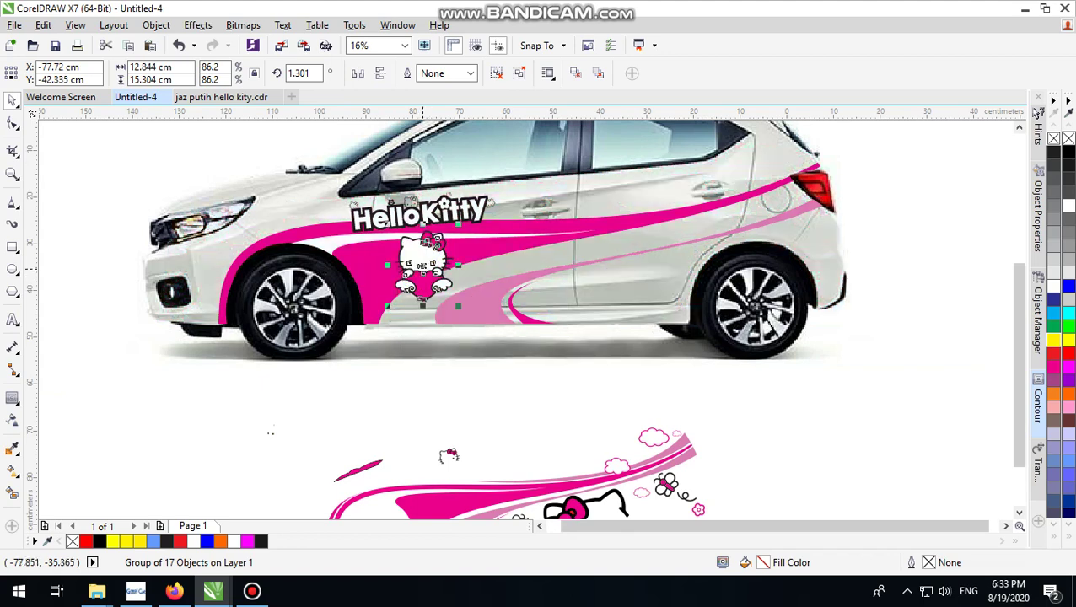
Select the clouds, large butterfly and flower at the tail end of the sample artwork and move them onto the car's rear door.
click(815, 422)
scroll(505, 324, down, 1)
scroll(616, 392, up, 1)
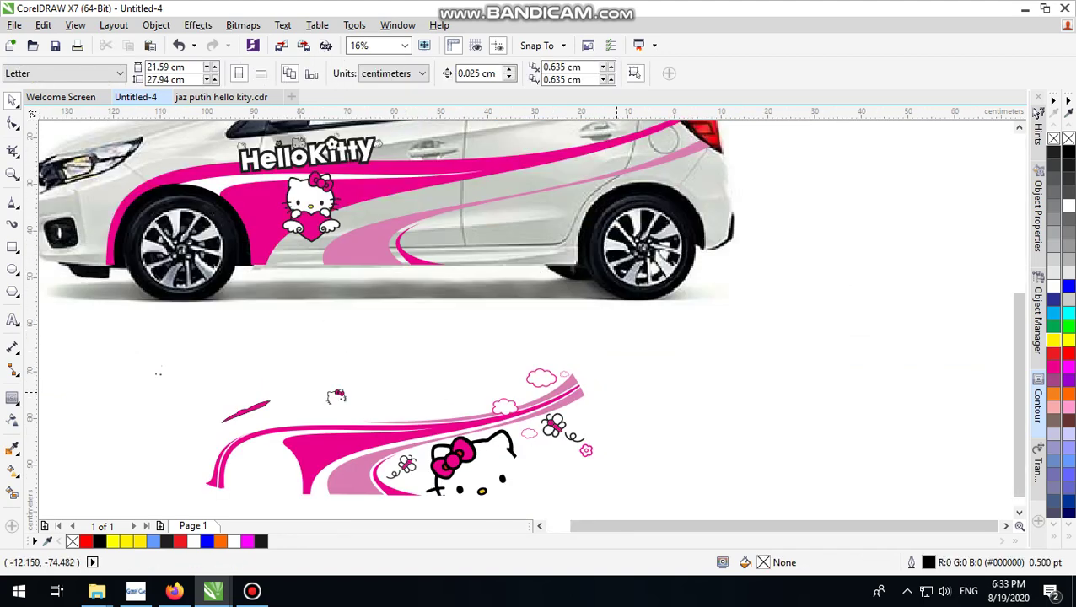
drag(706, 335, 464, 466)
scroll(573, 438, down, 1)
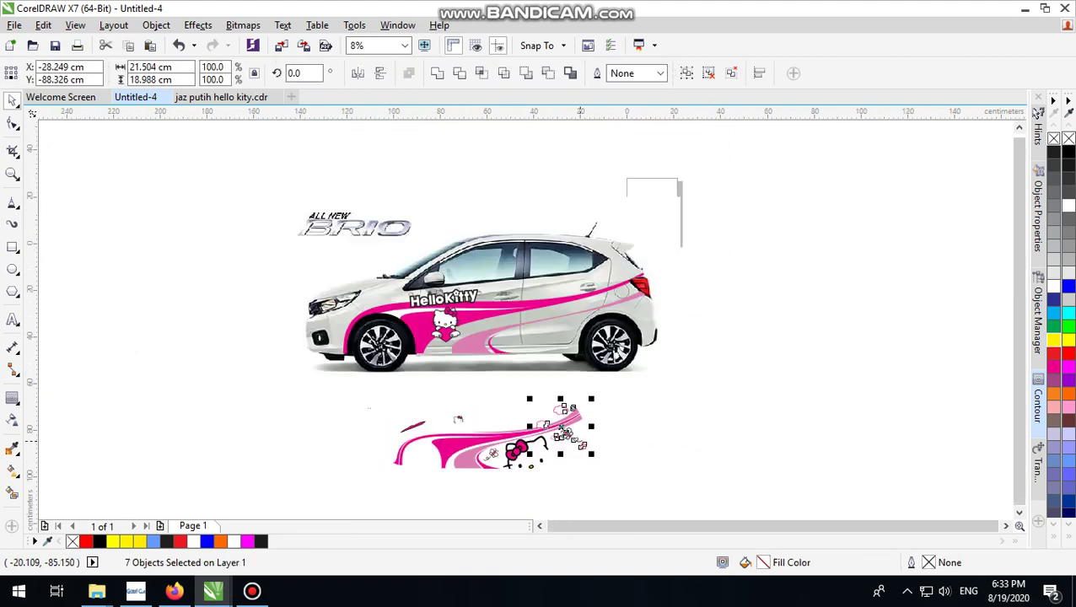
drag(560, 436, 570, 307)
scroll(601, 279, up, 2)
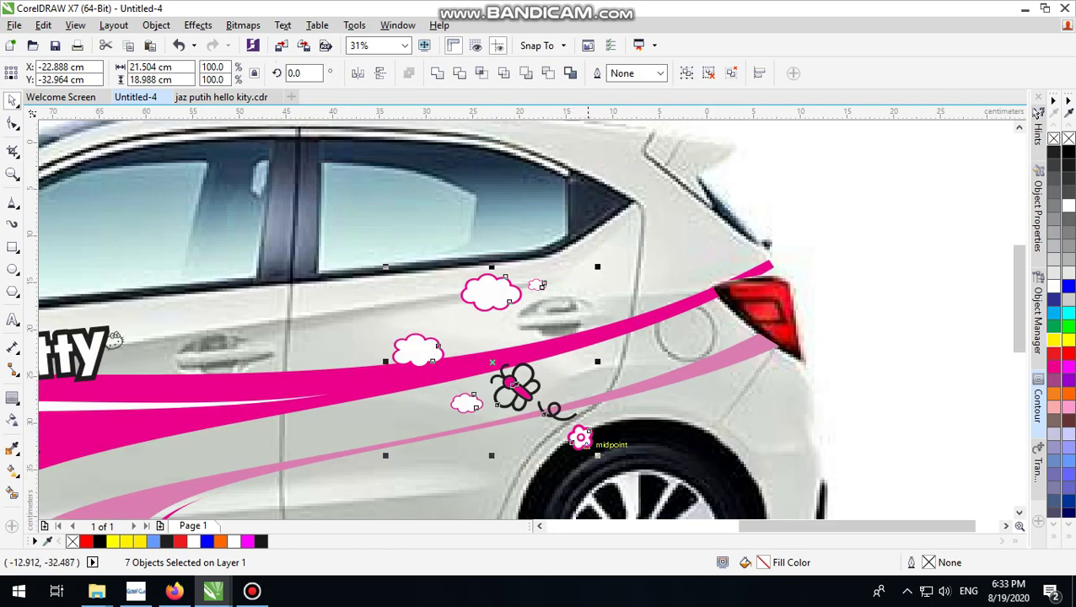
Resize the clouds, butterfly and flower to about 24.8 × 21.9 cm and place them over the rear fender beside the taillight.
drag(600, 457, 565, 420)
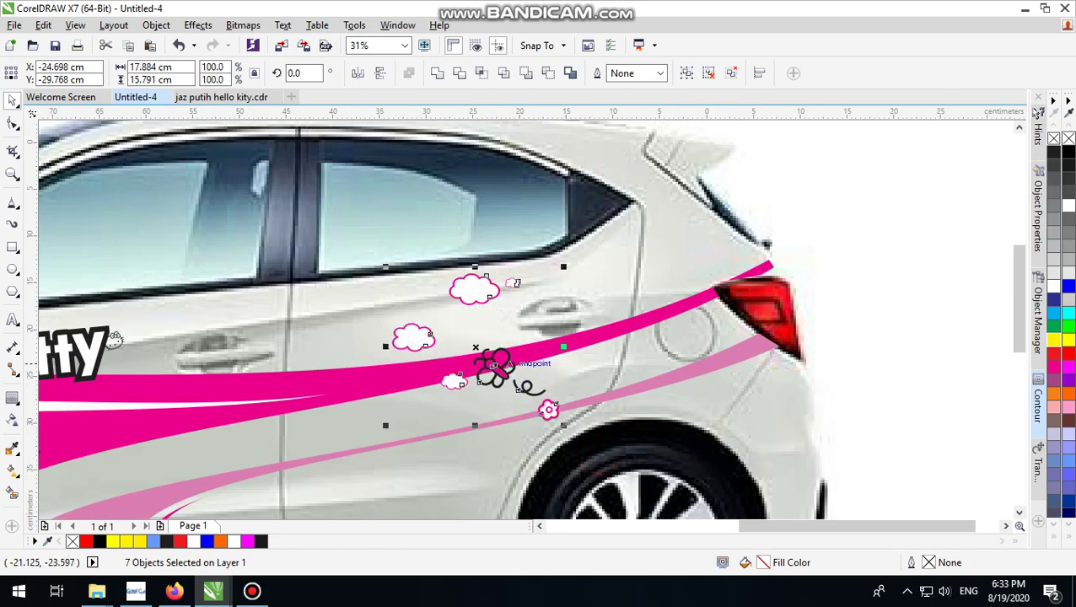
drag(507, 363, 688, 335)
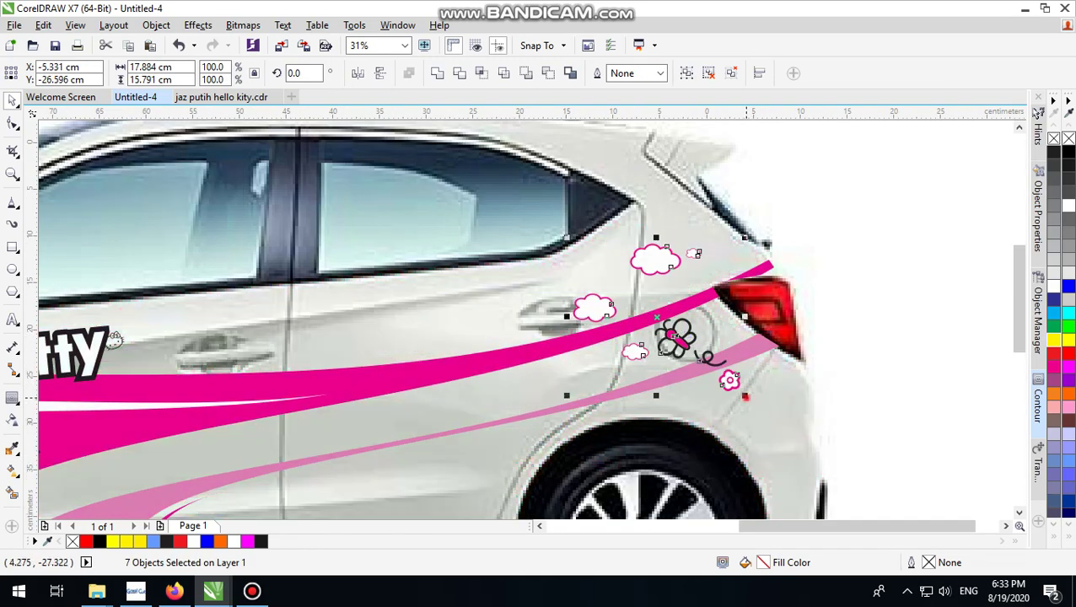
drag(744, 396, 811, 484)
drag(724, 377, 677, 341)
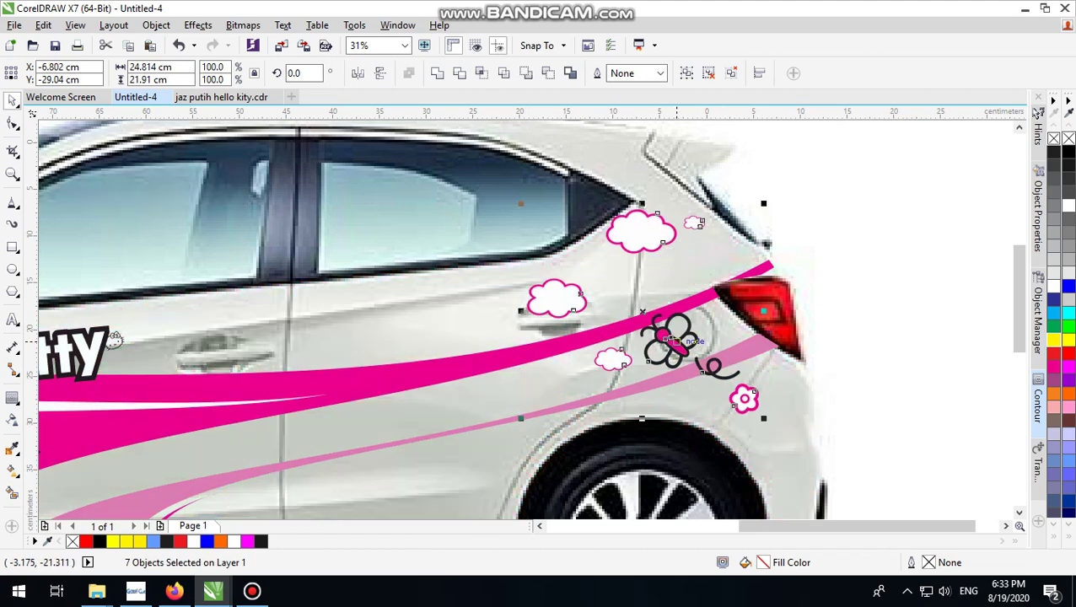
click(923, 309)
Duplicate the clouds forward so they form a row across both doors below the side windows.
click(657, 243)
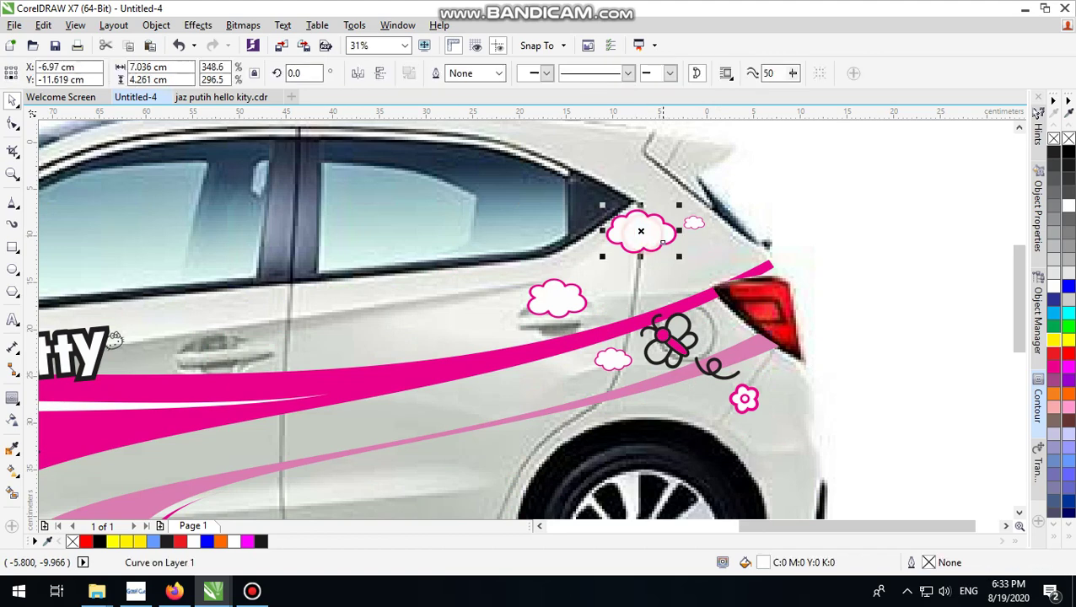
drag(856, 177, 555, 278)
drag(636, 231, 186, 322)
right_click(367, 309)
drag(252, 293, 226, 315)
drag(185, 330, 486, 282)
right_click(486, 281)
scroll(486, 283, down, 2)
click(716, 287)
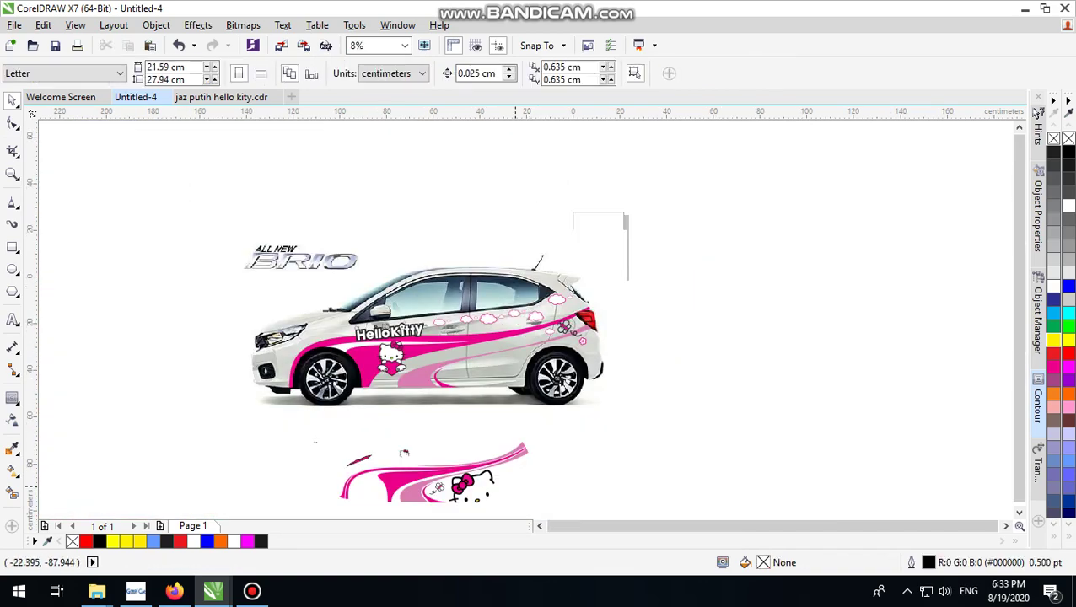
Select all the leftover sample artwork below the car and delete it.
scroll(510, 491, up, 2)
scroll(641, 392, down, 2)
click(664, 380)
drag(665, 380, 350, 510)
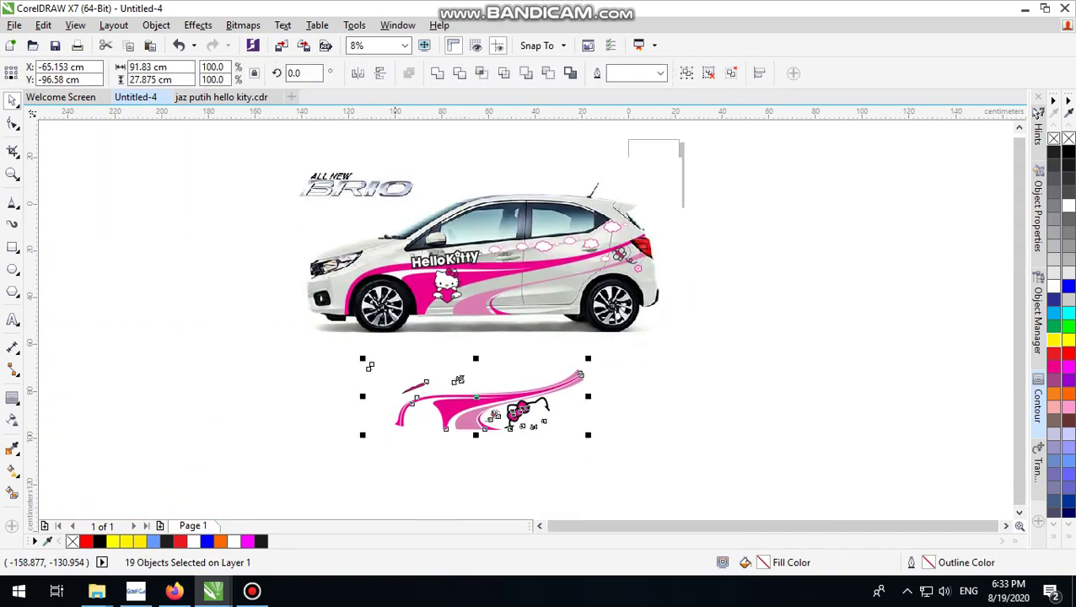
scroll(472, 385, up, 1)
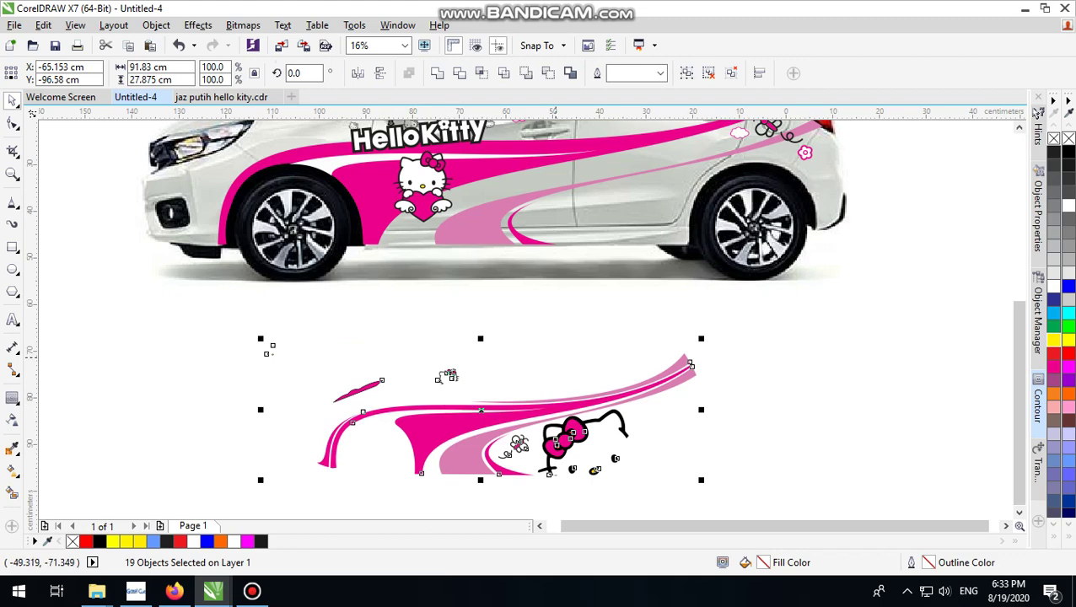
key(Delete)
scroll(588, 371, down, 4)
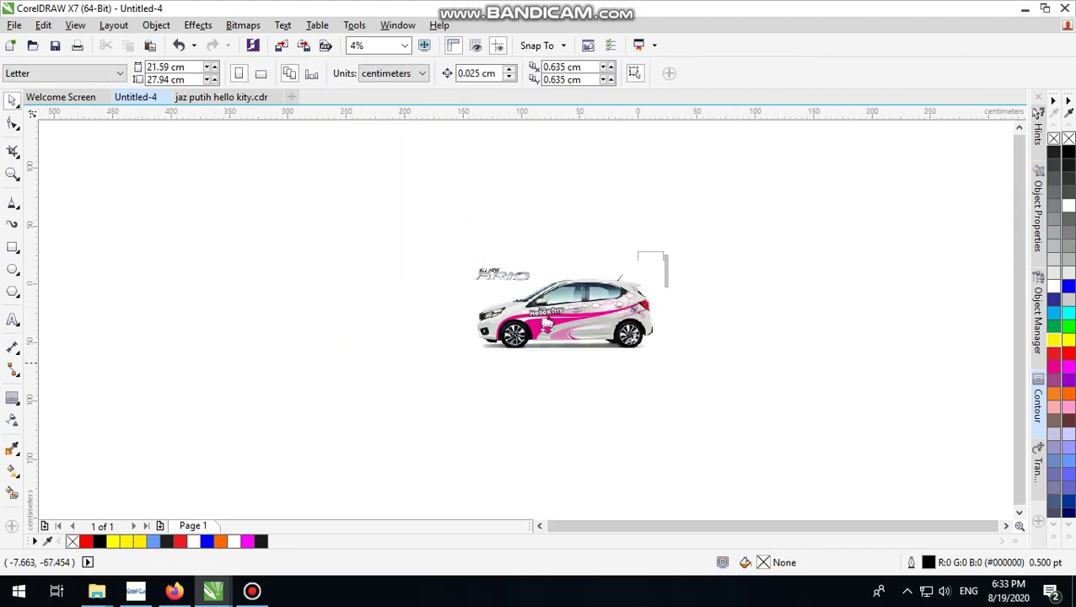
scroll(594, 326, up, 4)
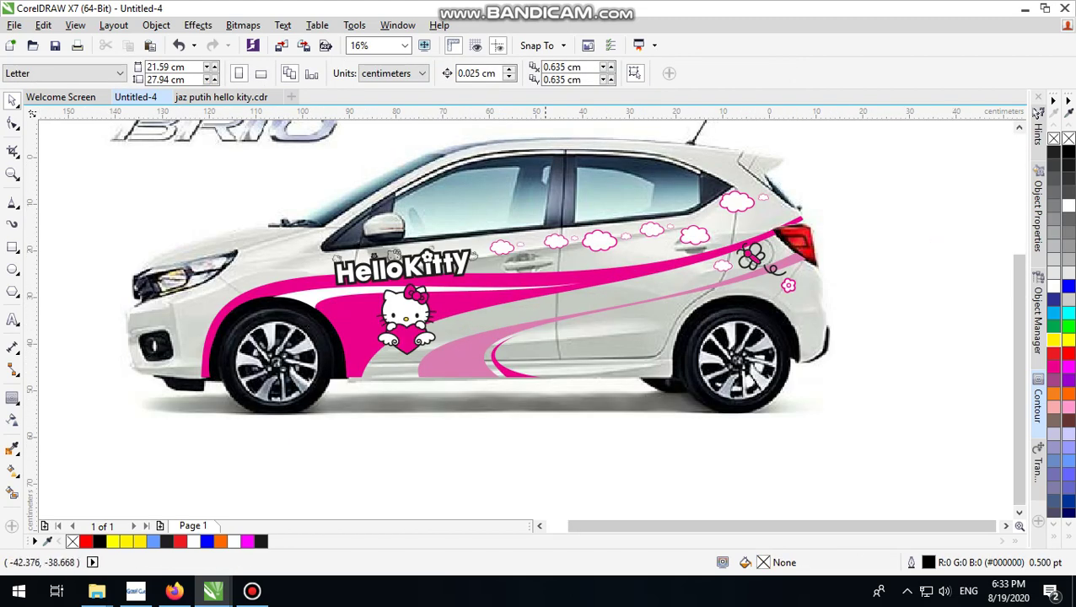
scroll(539, 350, down, 2)
Switch to Firefox and search Google Images for "hellokitty vector".
click(173, 591)
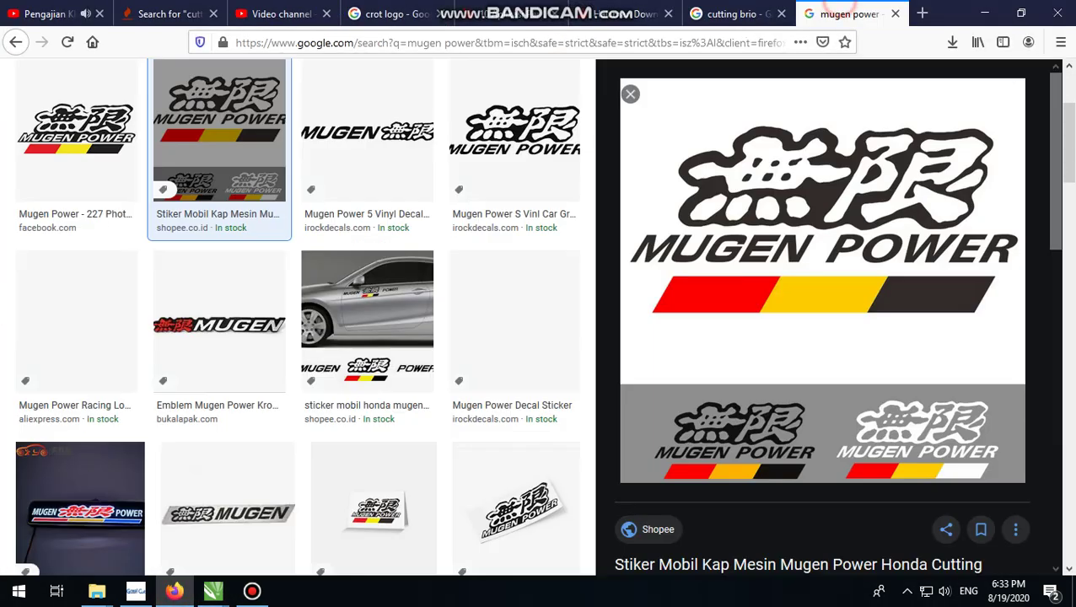
click(848, 13)
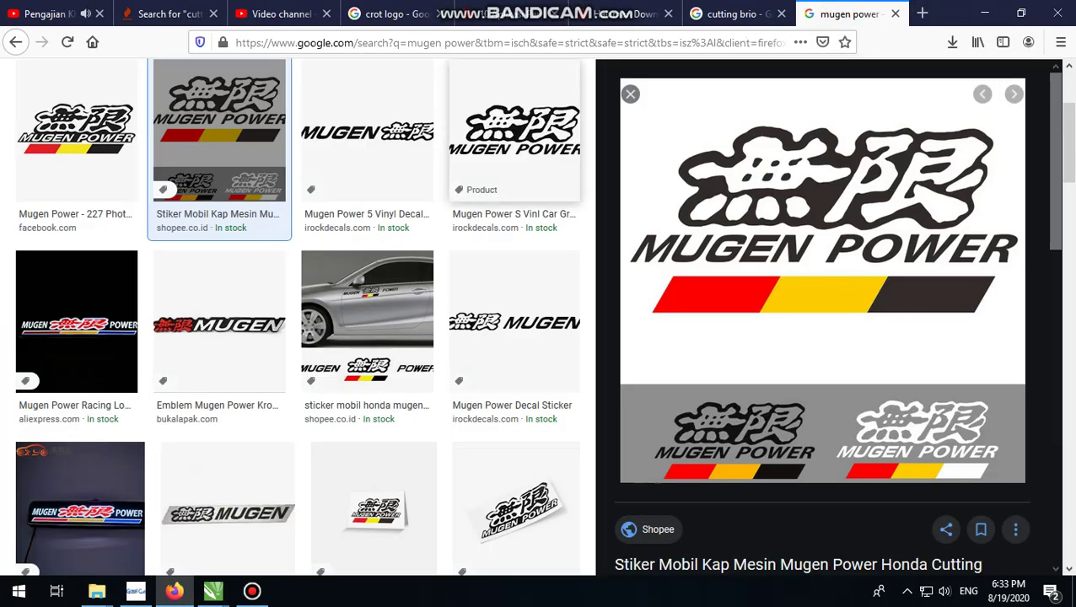
scroll(295, 321, up, 3)
triple_click(252, 86)
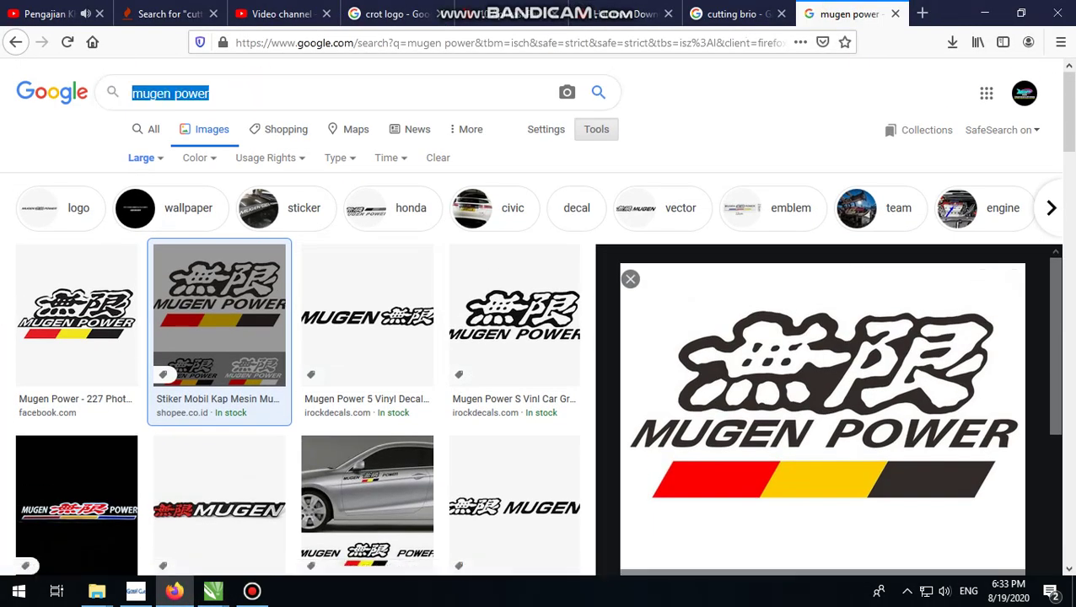
text(HELL)
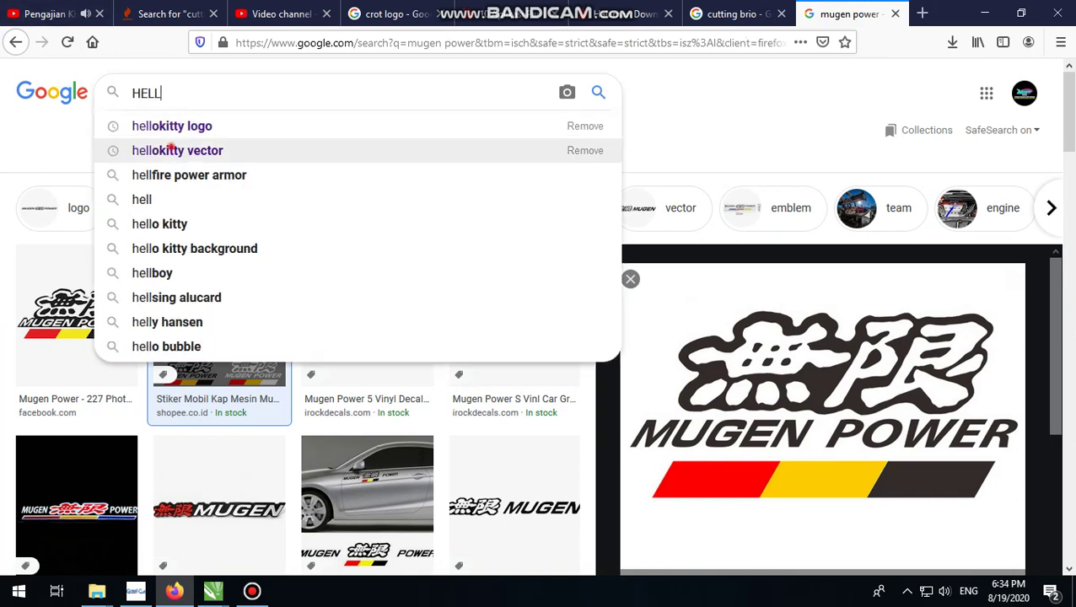
click(165, 150)
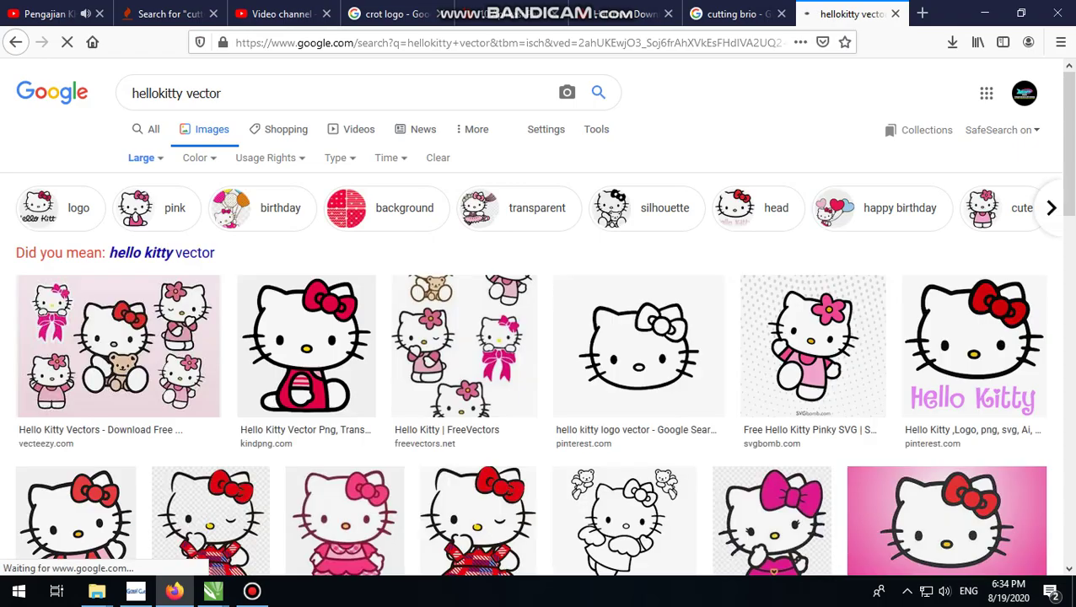
Browse the Hello Kitty image results and open the preview of the red-bow head with purple lettering.
scroll(538, 320, down, 2)
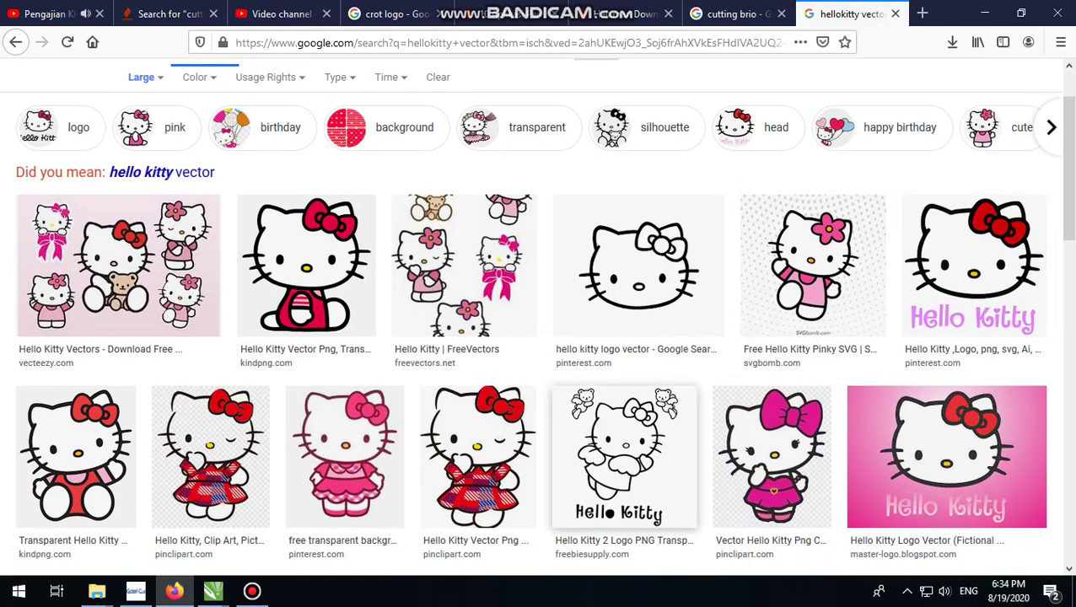
scroll(452, 328, down, 7)
scroll(413, 403, down, 3)
scroll(413, 403, up, 8)
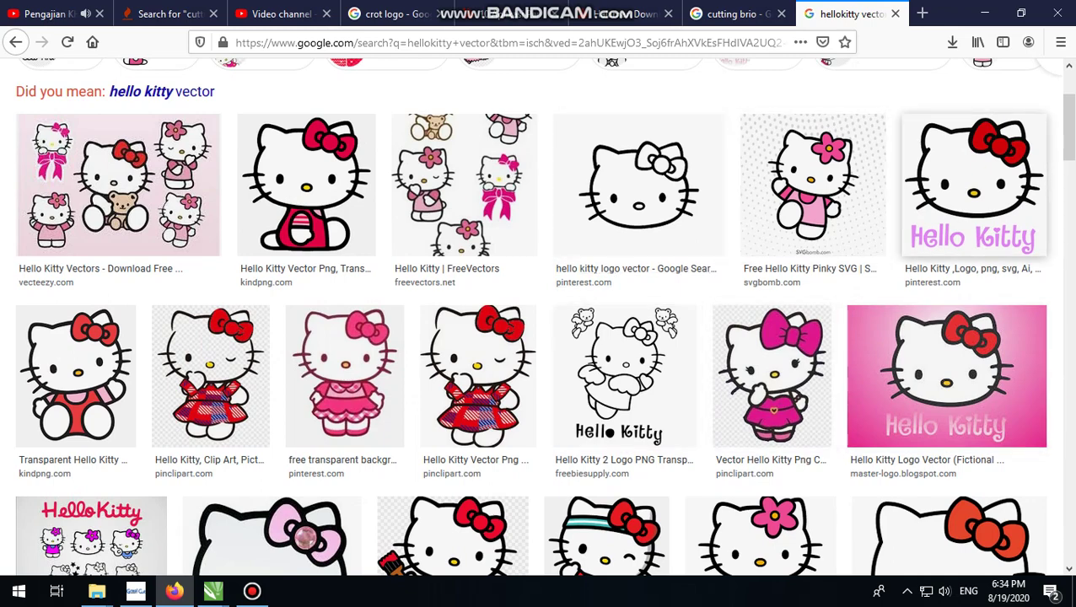
click(974, 186)
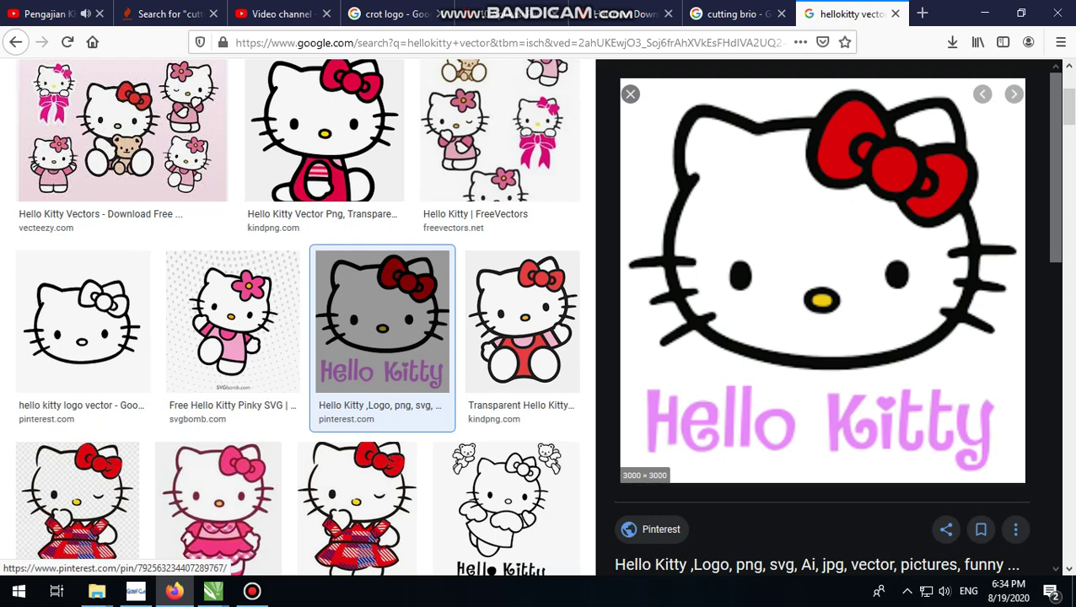
Open the Hello Kitty head picture at full size, copy the image and return to the CorelDRAW document.
right_click(833, 274)
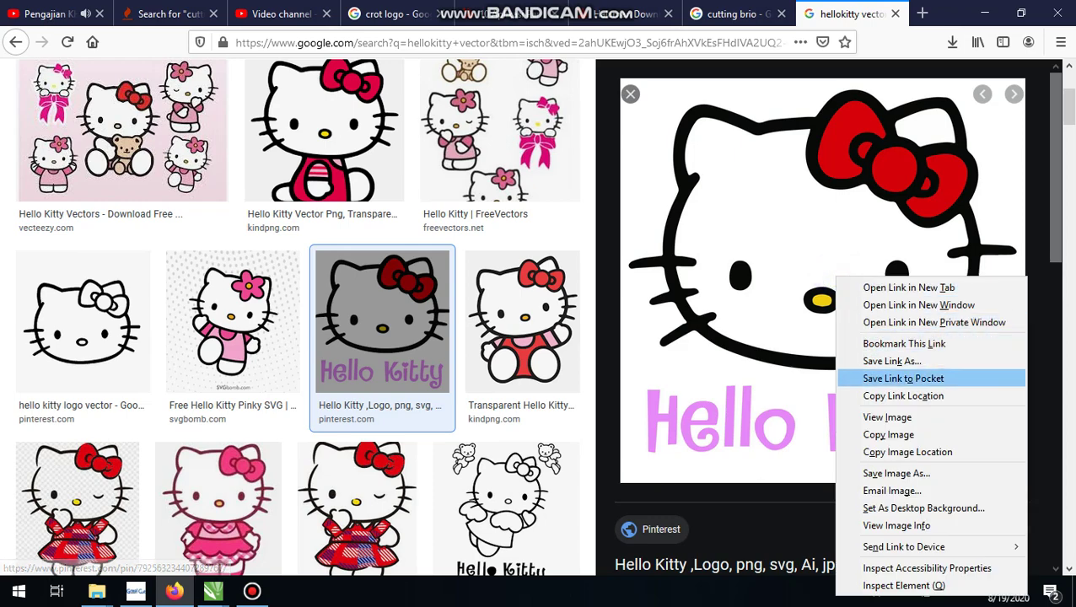
click(851, 414)
click(596, 254)
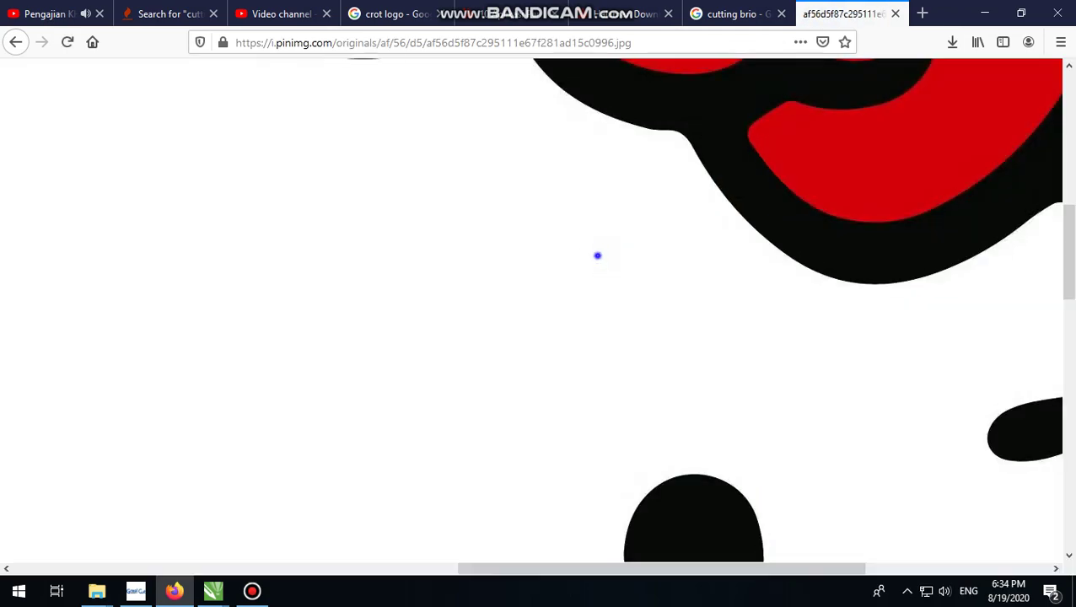
right_click(598, 258)
click(634, 264)
click(984, 12)
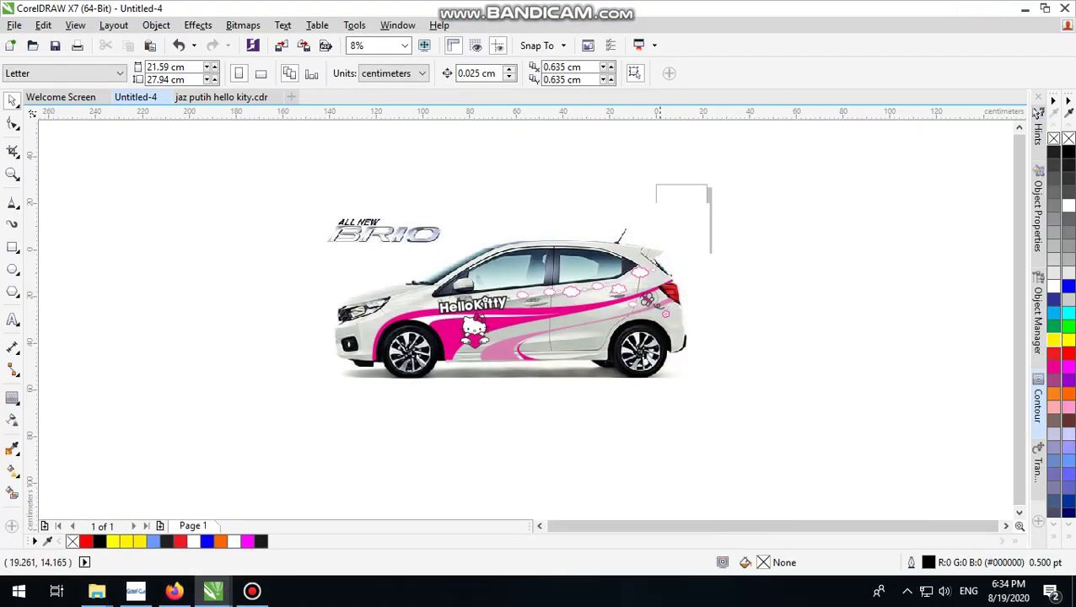
Paste the copied Hello Kitty image and place it in the blank area beside the rear of the car.
right_click(817, 188)
click(857, 290)
scroll(661, 330, down, 1)
drag(755, 217, 765, 123)
scroll(720, 146, up, 1)
scroll(668, 270, down, 1)
drag(677, 260, 727, 308)
right_click(746, 319)
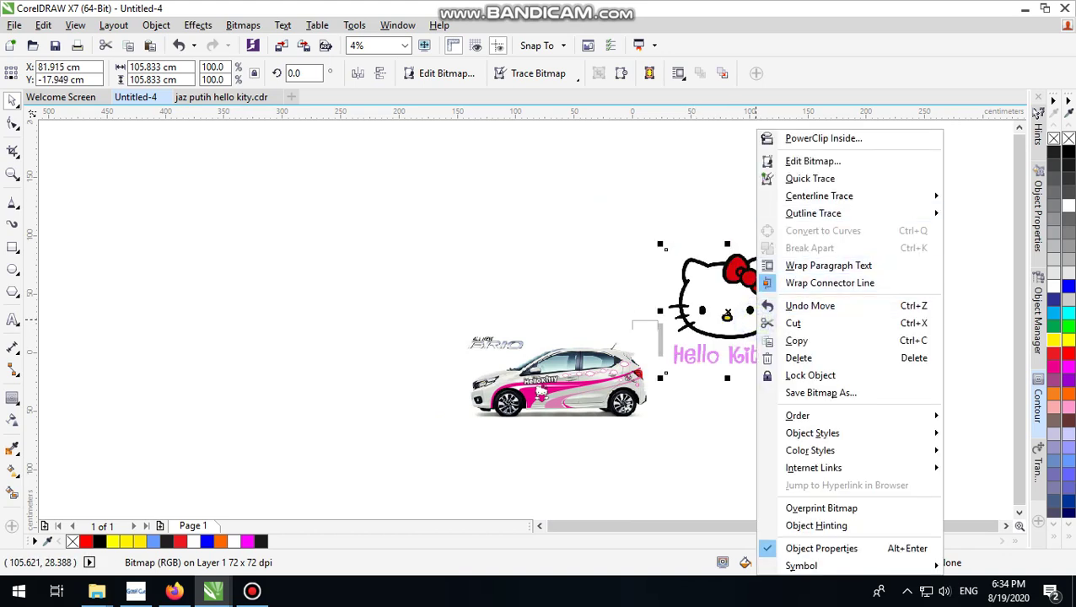
click(638, 265)
scroll(696, 350, up, 1)
click(508, 173)
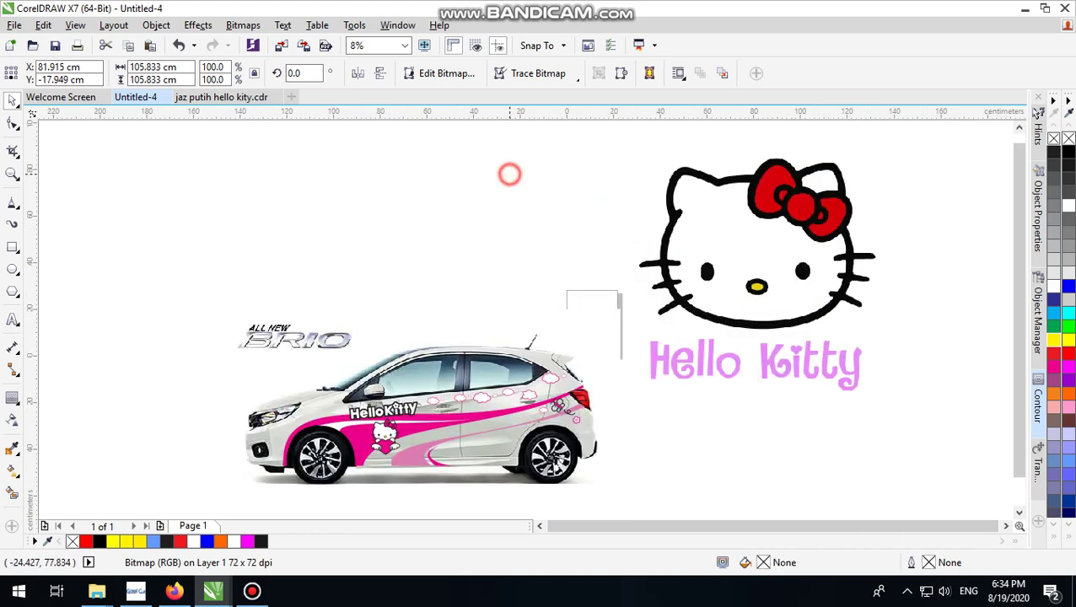
Outline-trace the pasted Hello Kitty bitmap as Clipart with smoothing 7, and ungroup the traced result.
click(751, 137)
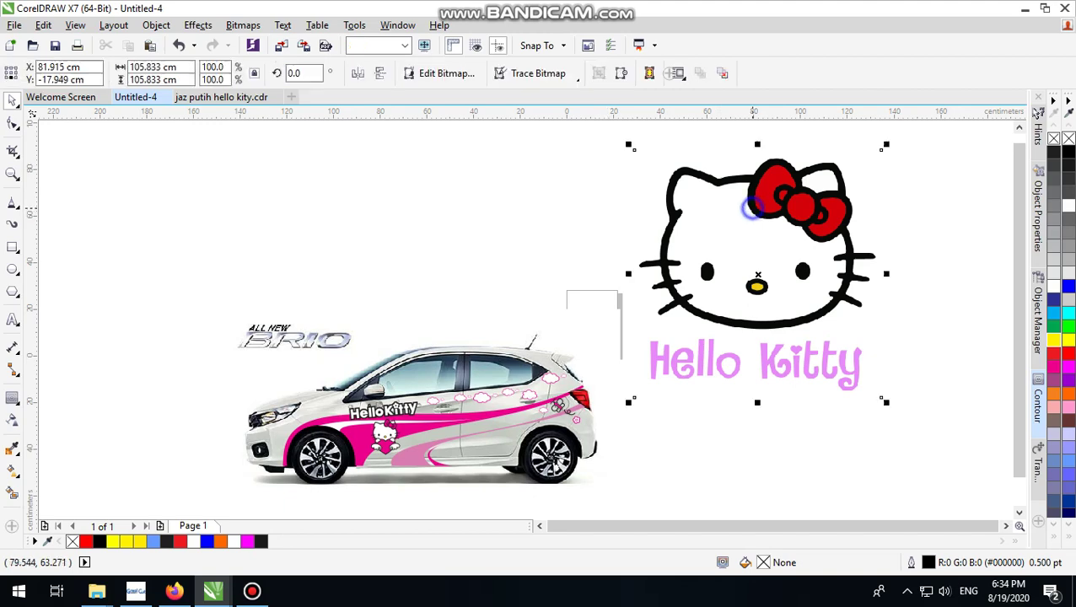
right_click(753, 131)
mouse_move(810, 213)
click(677, 268)
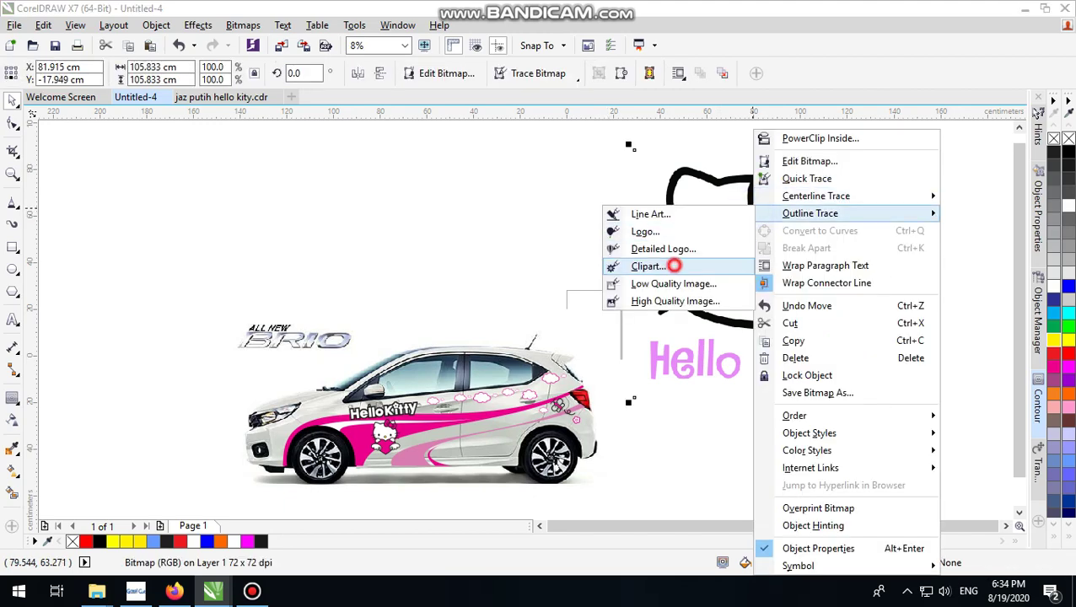
key(Return)
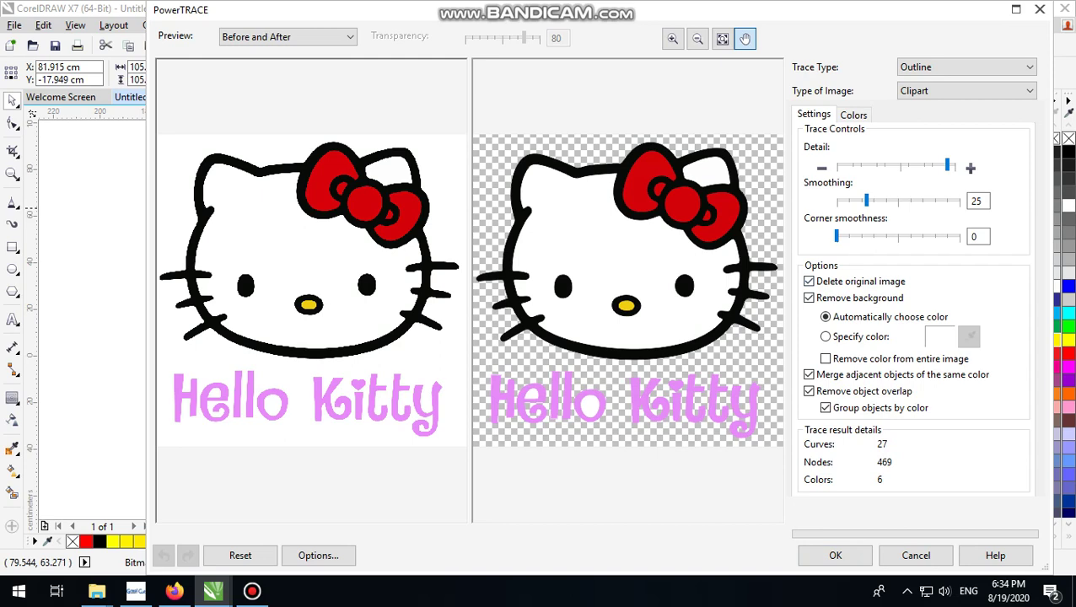
drag(866, 200, 844, 200)
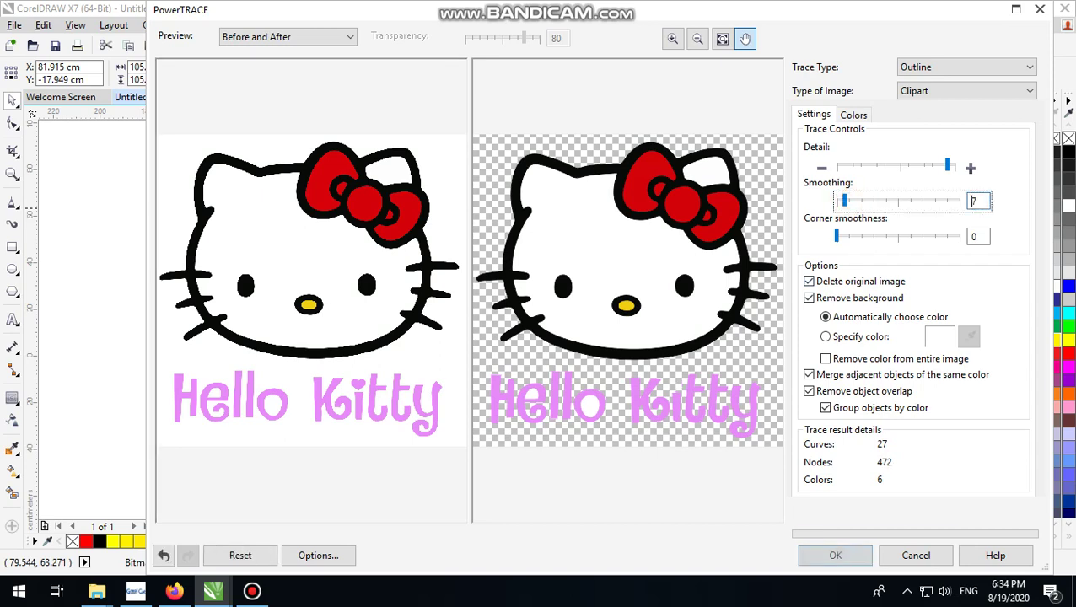
click(835, 555)
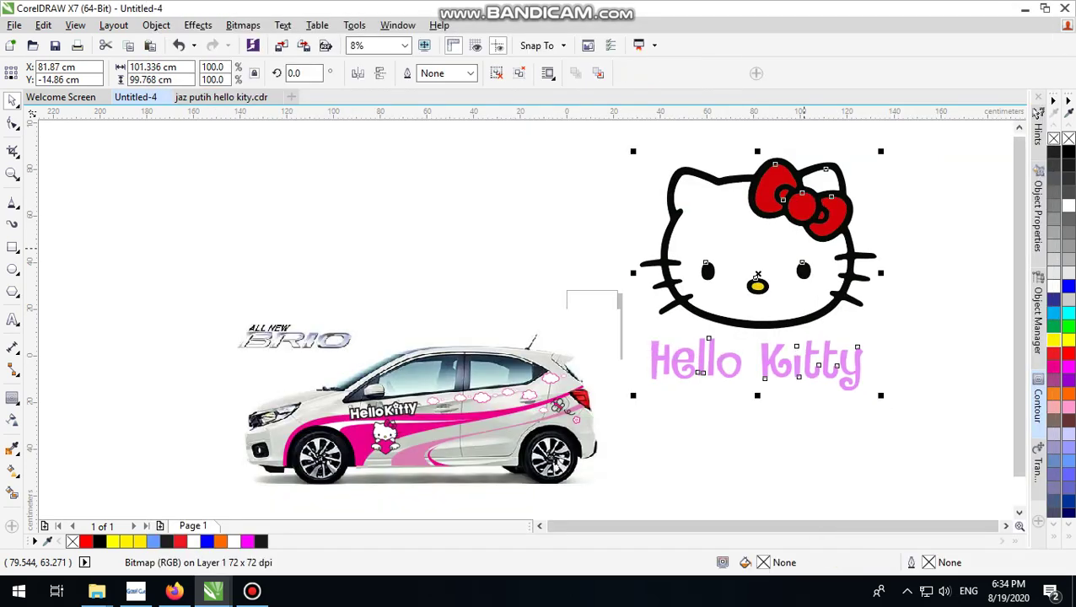
click(496, 72)
Try to scale the traced Hello Kitty head down to about 55.1 × 39.9 cm, and undo the resize.
drag(610, 134, 930, 357)
drag(880, 151, 773, 230)
key(ctrl+z)
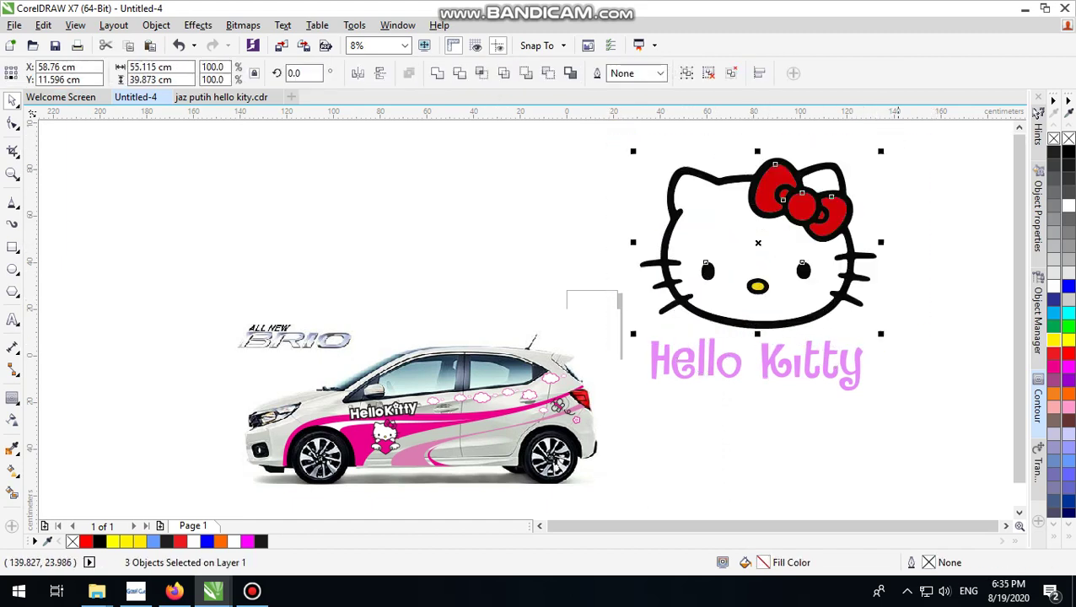
Select the whole traced head with its lettering, shrink it to about 27.3 × 26.9 cm and place it at the rear door's lower edge.
drag(603, 144, 909, 440)
drag(880, 152, 485, 479)
scroll(485, 479, up, 2)
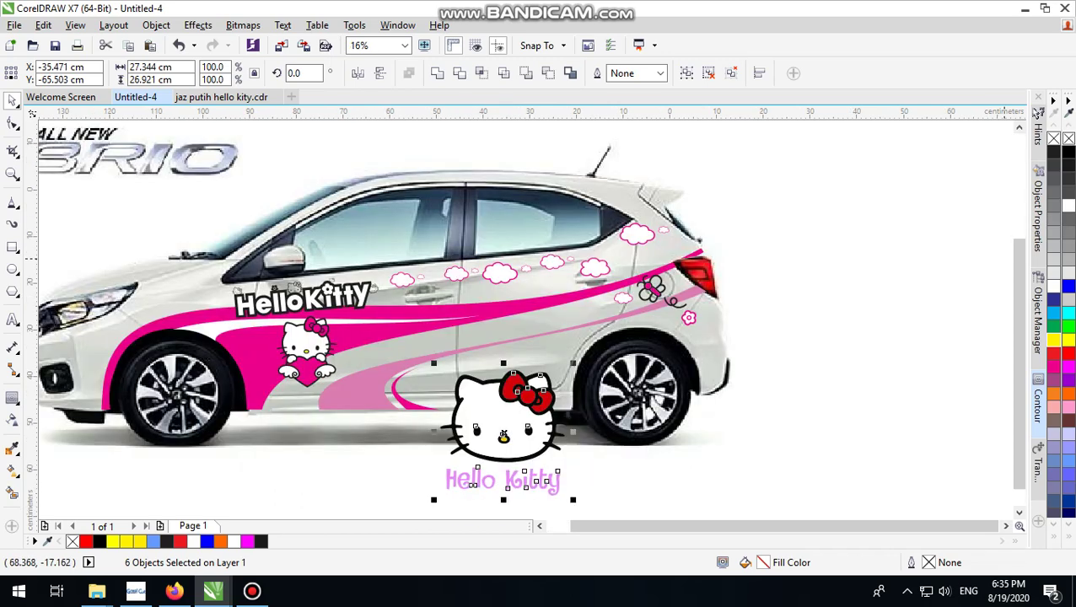
Ungroup all the traced artwork and delete the purple Hello Kitty lettering below the head.
scroll(527, 506, up, 4)
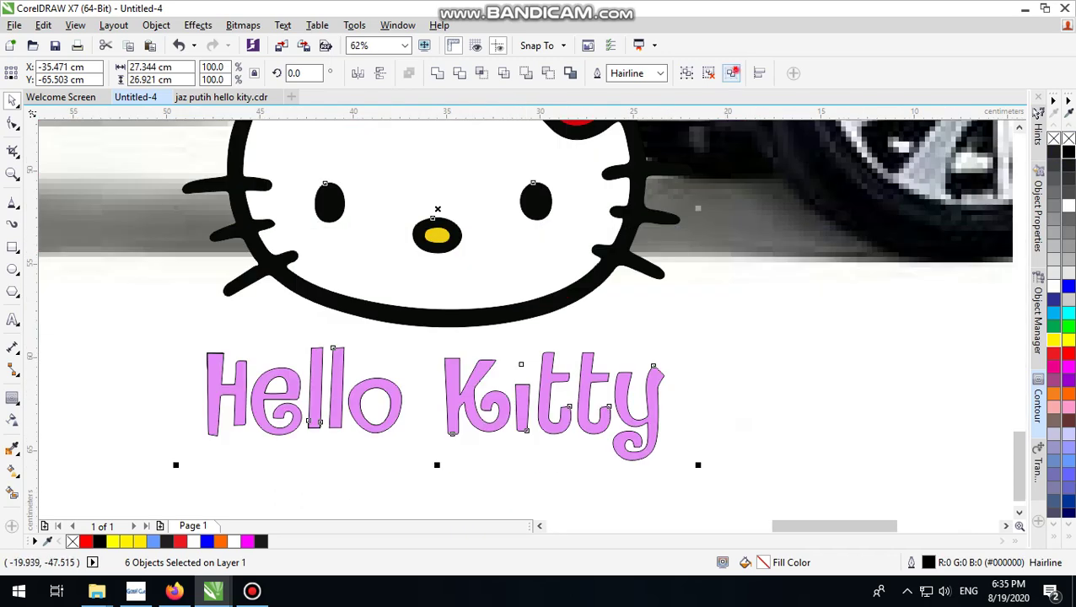
scroll(679, 463, down, 4)
click(662, 468)
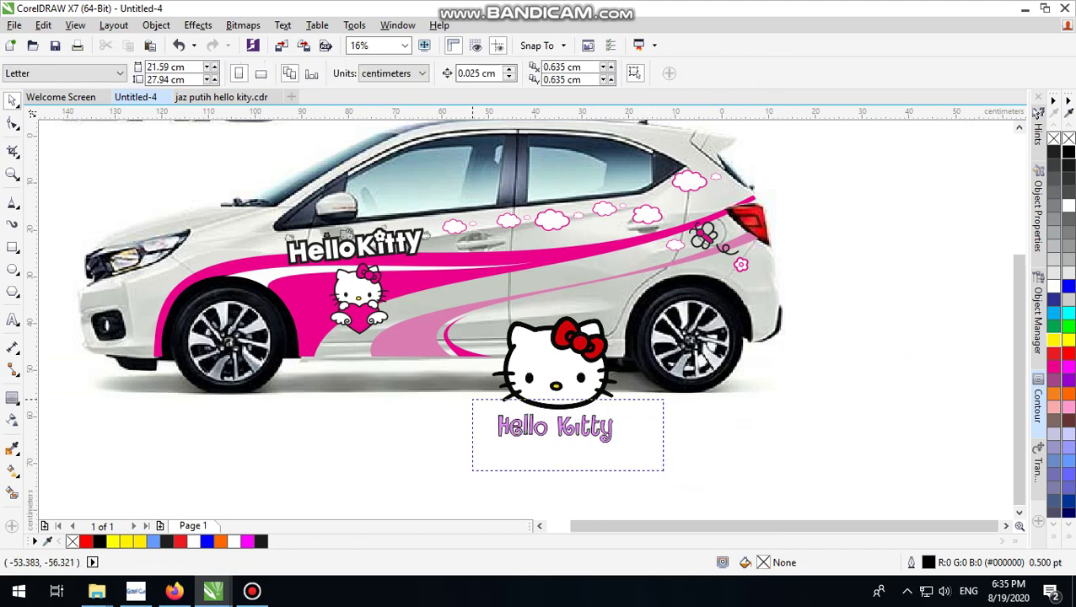
drag(472, 400, 474, 402)
drag(527, 426, 780, 418)
key(Delete)
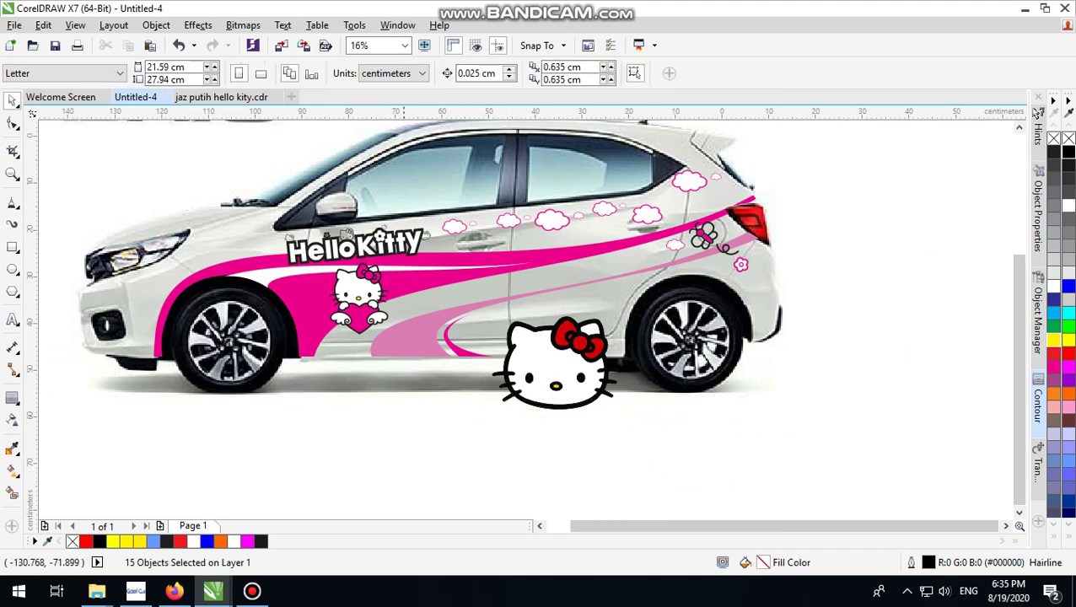
Select all the pieces of the traced head, move them onto the lower rear door and rotate them to about 6.4°.
drag(692, 465, 593, 315)
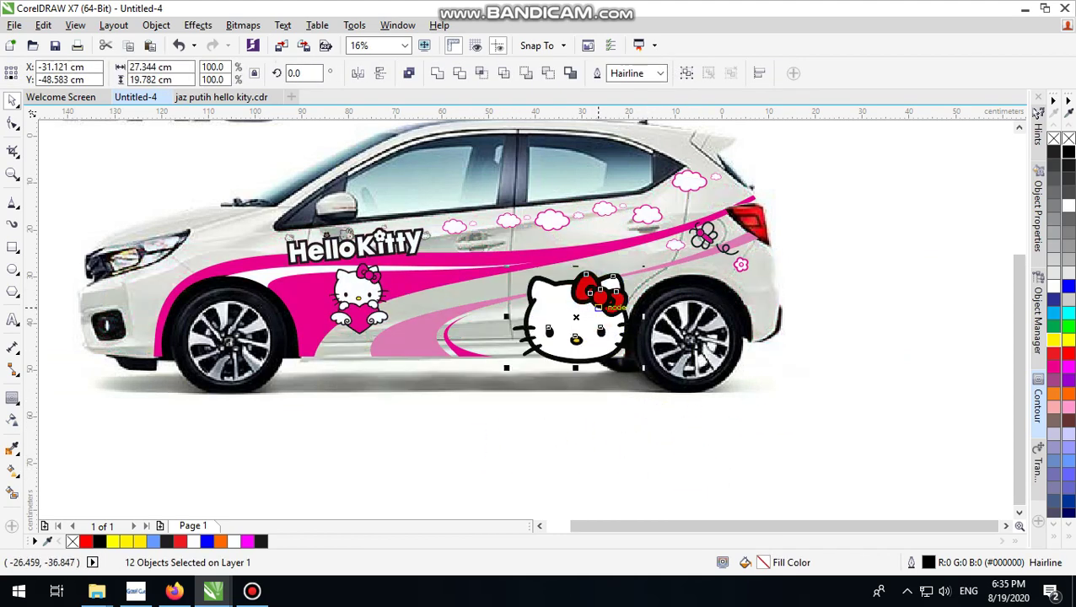
scroll(599, 308, up, 1)
click(596, 308)
drag(684, 231, 745, 154)
drag(629, 337, 553, 328)
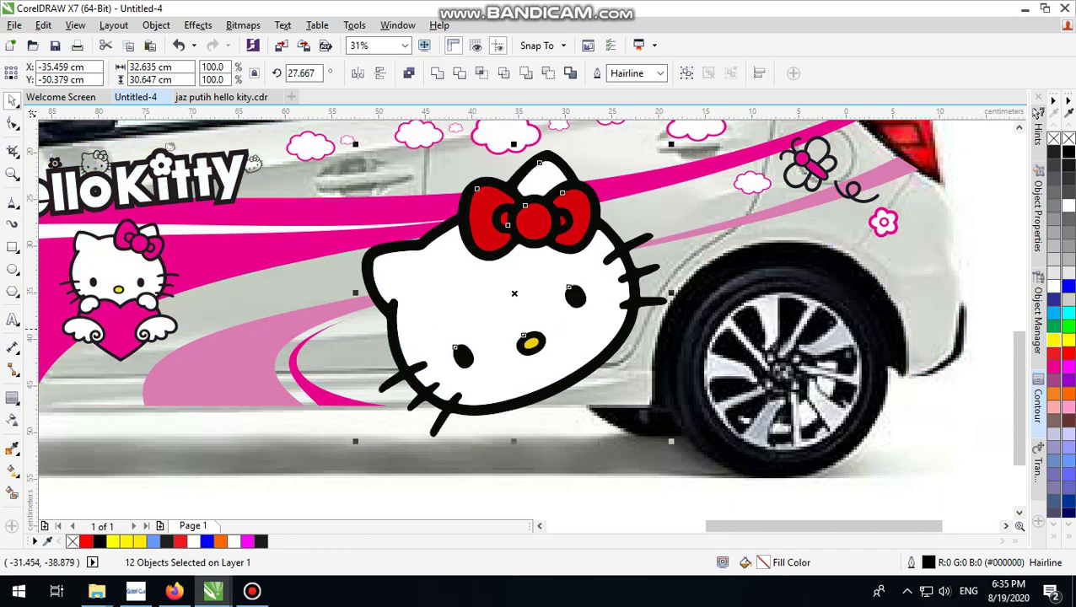
scroll(552, 329, down, 1)
click(564, 320)
drag(619, 234, 582, 267)
click(563, 321)
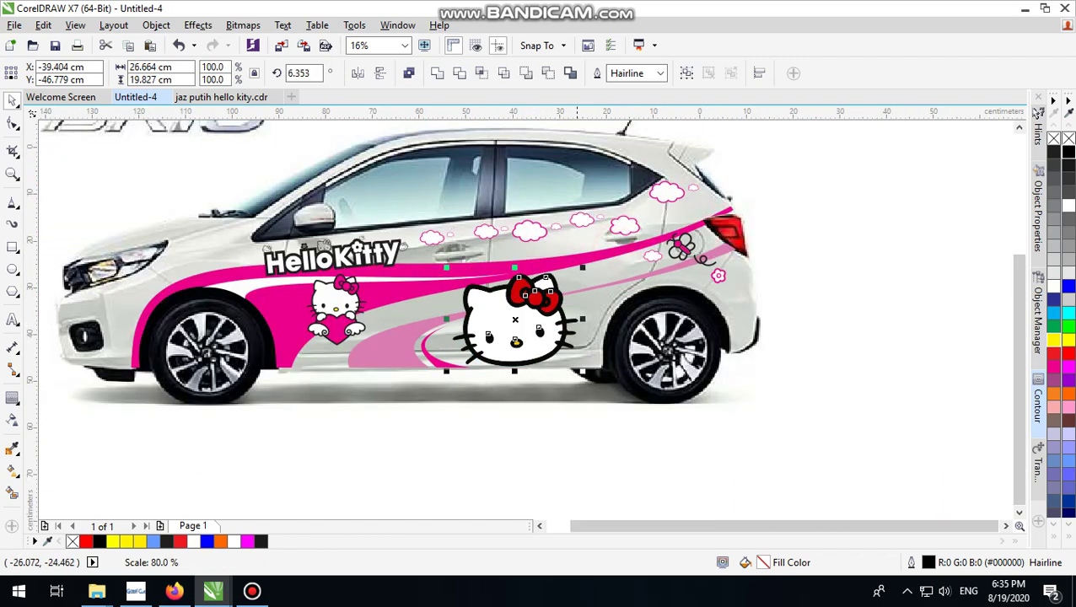
Scale the selected head to 80%, about 21.3 × 15.9 cm, and position it on the rear door ahead of the rear wheel.
drag(535, 348, 571, 310)
drag(616, 229, 591, 249)
scroll(552, 288, up, 1)
drag(550, 290, 576, 324)
PowerClip the Hello Kitty head inside the car body outline and deselect it.
scroll(576, 325, down, 2)
right_click(576, 325)
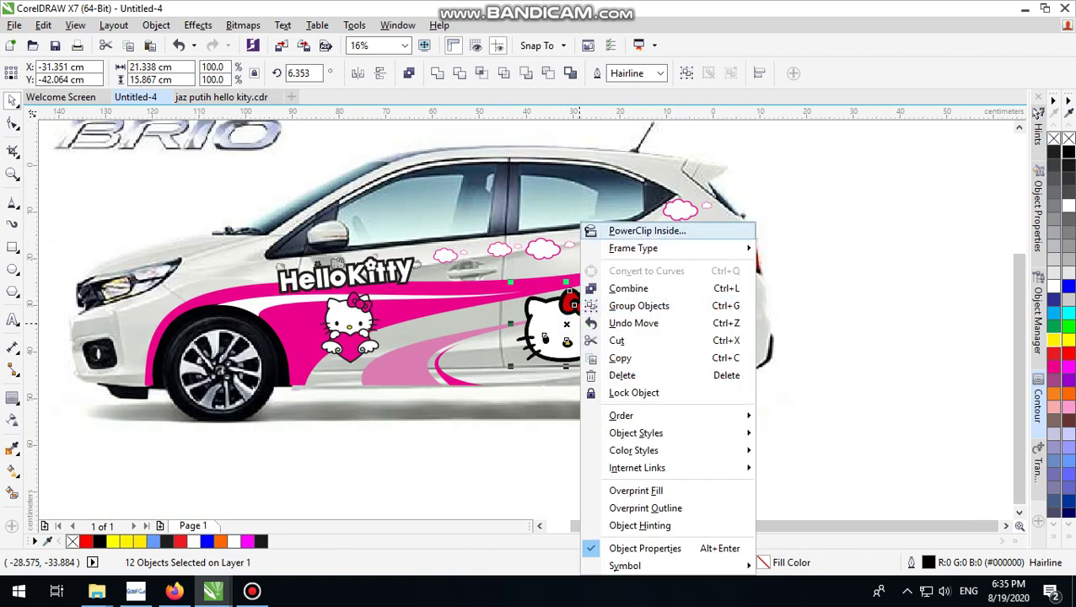
click(647, 230)
click(604, 259)
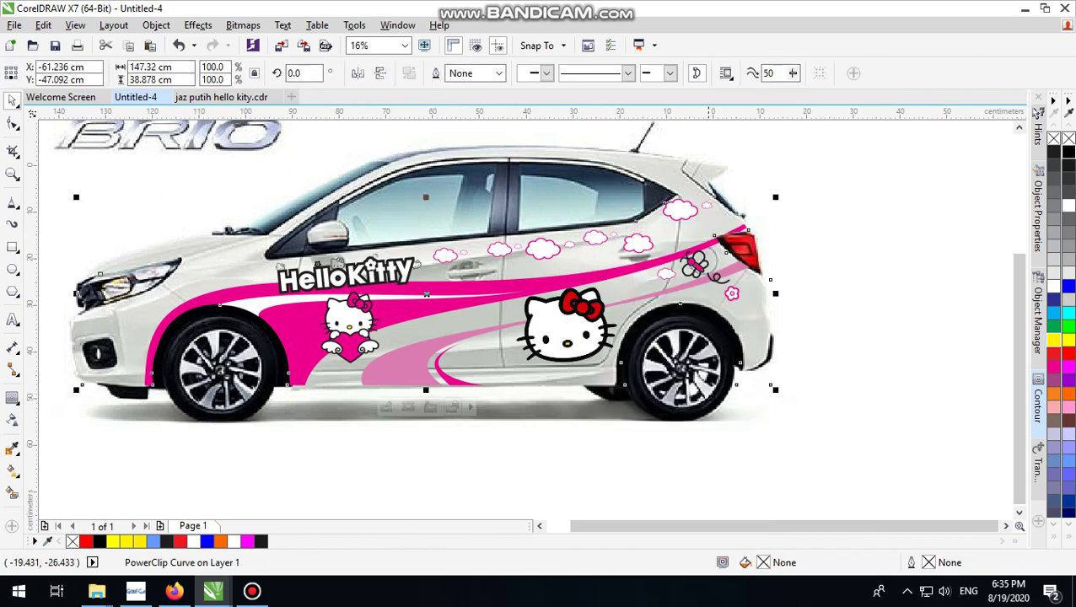
click(875, 300)
Examine the head's placement on the rear door and the balance of the whole livery along the car.
scroll(641, 325, up, 2)
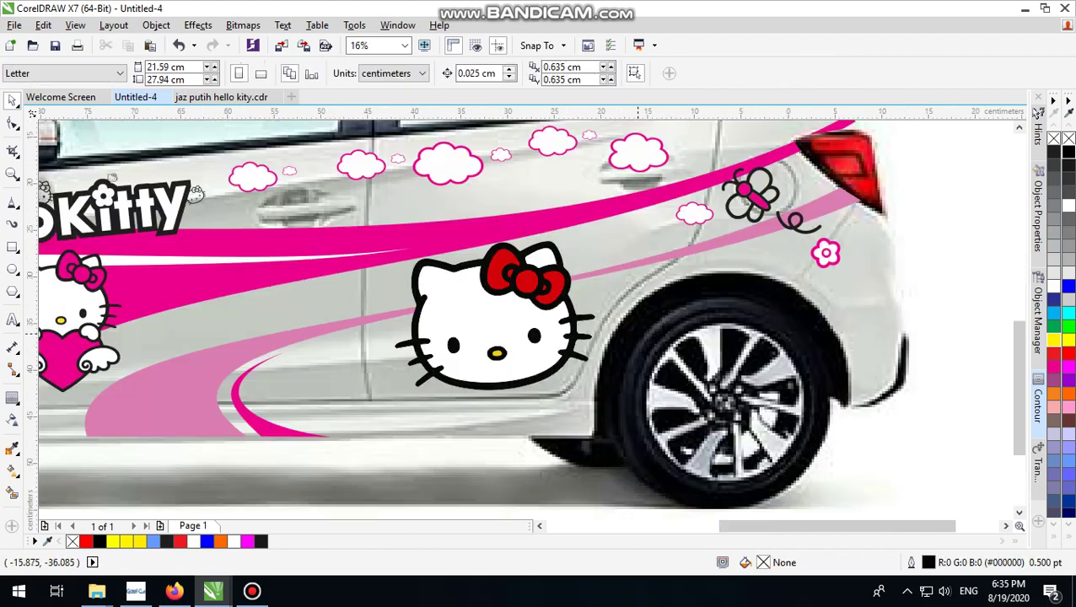
scroll(602, 324, down, 2)
click(783, 245)
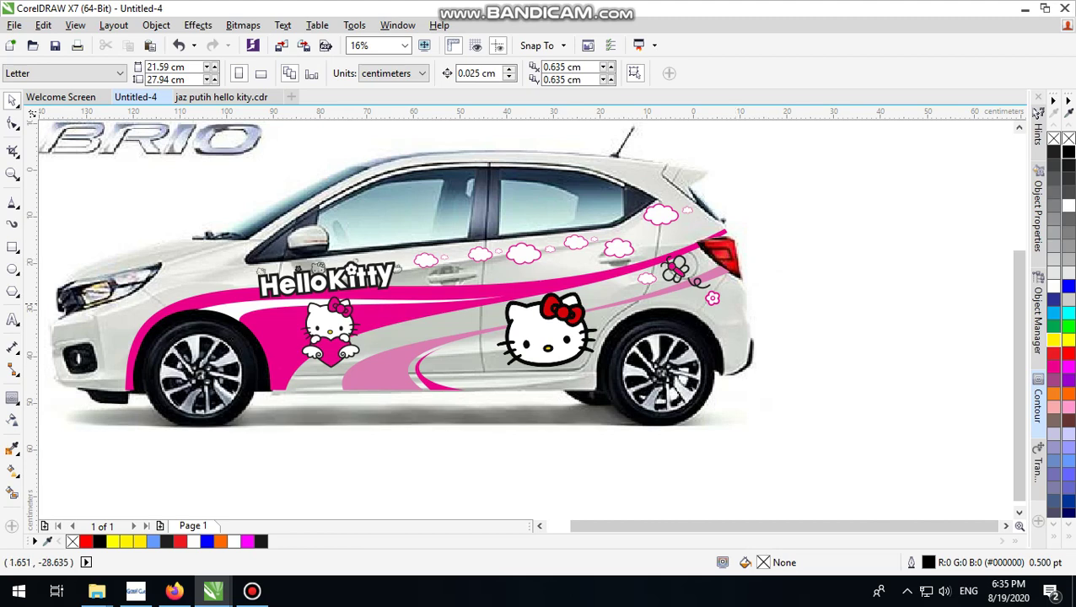
click(815, 216)
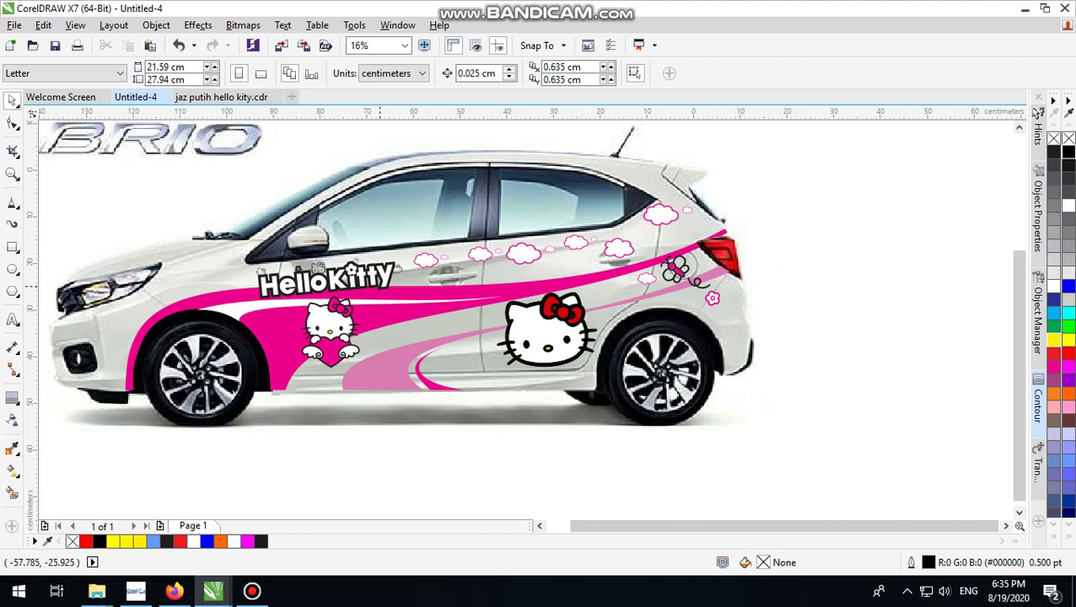
scroll(655, 251, down, 2)
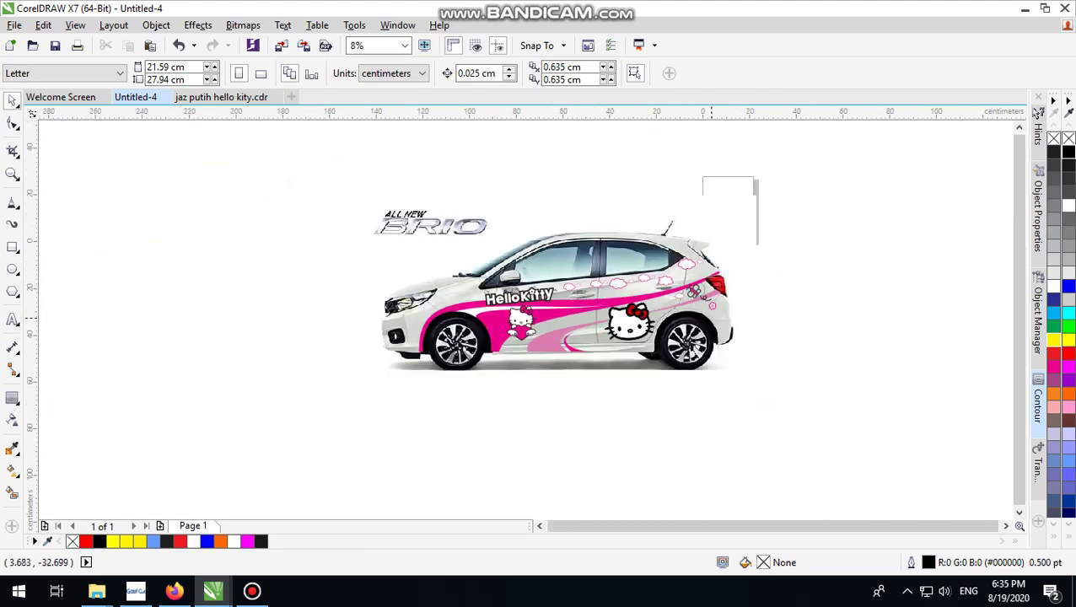
scroll(633, 288, up, 2)
click(896, 206)
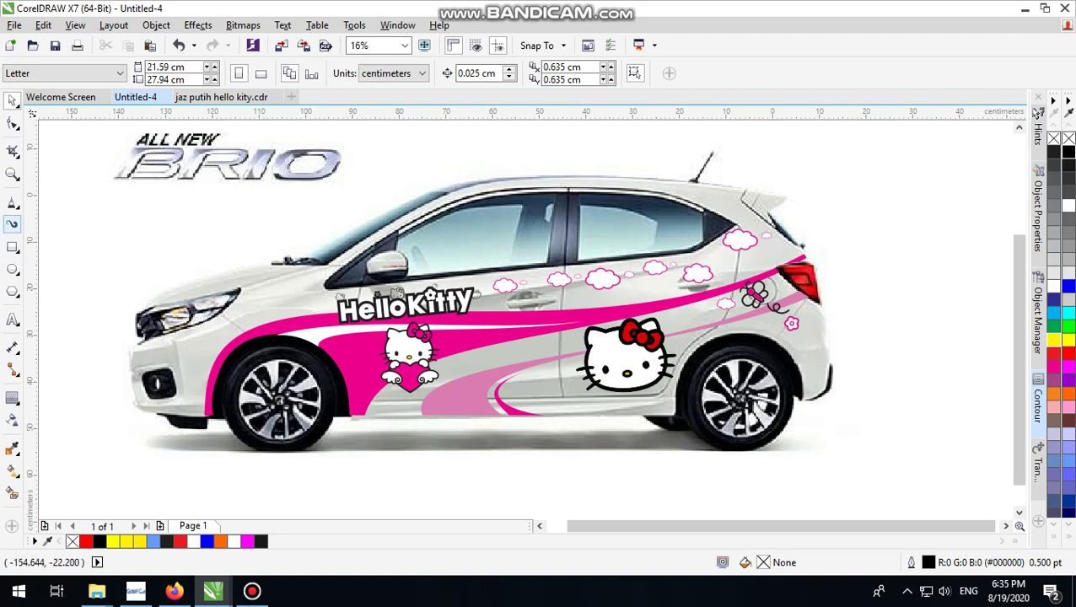
click(10, 204)
scroll(625, 348, up, 1)
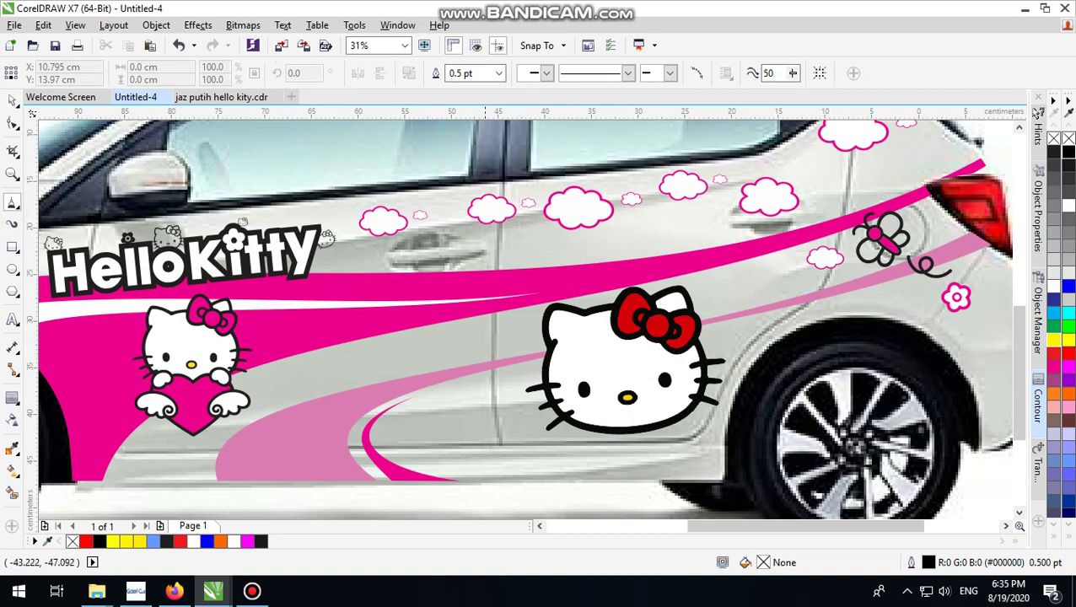
scroll(245, 221, down, 2)
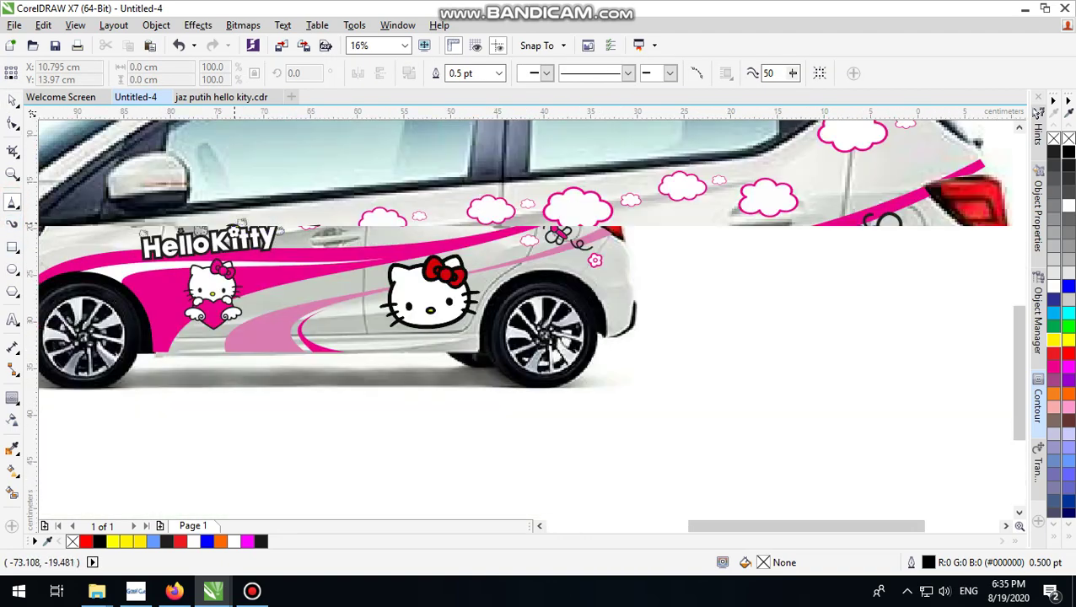
scroll(253, 217, up, 2)
scroll(248, 245, down, 2)
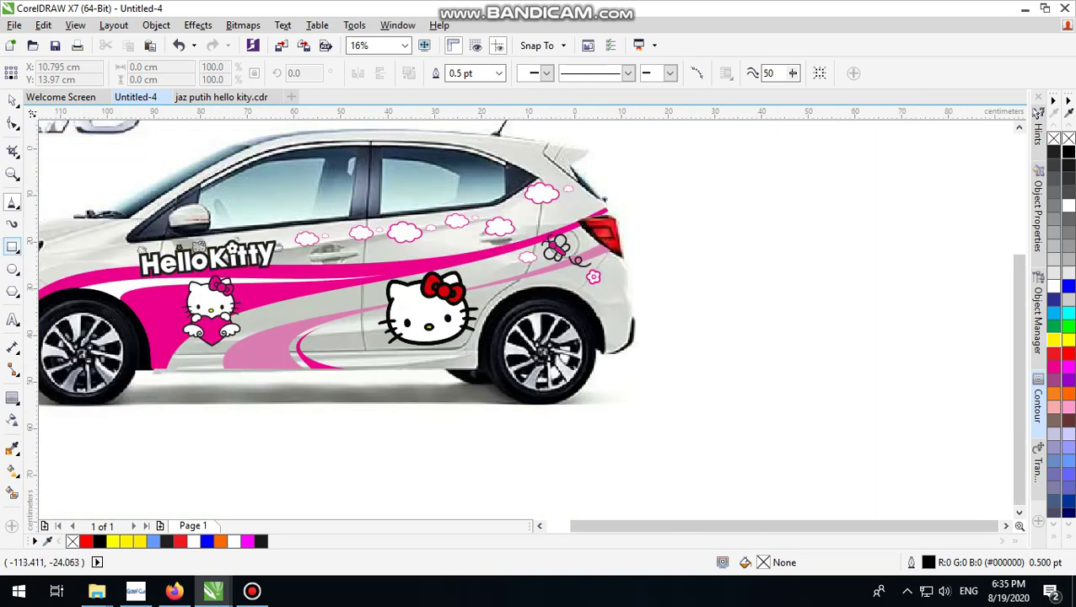
Start a B-Spline curve under the rear door's sill, bend it around behind the pink stripe and run it up to below the taillight.
click(15, 206)
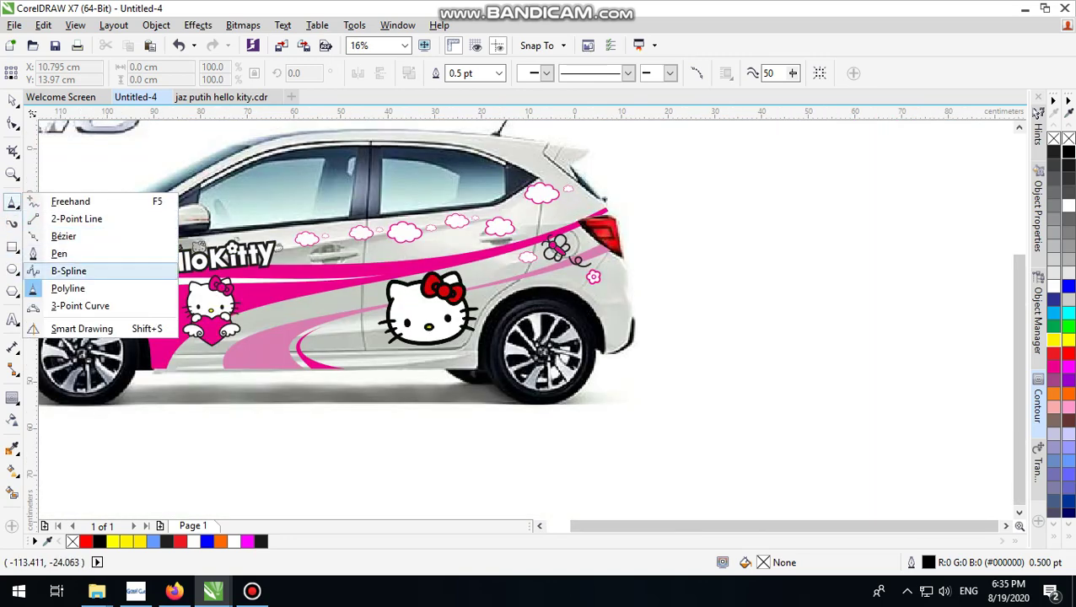
click(56, 271)
scroll(461, 369, up, 2)
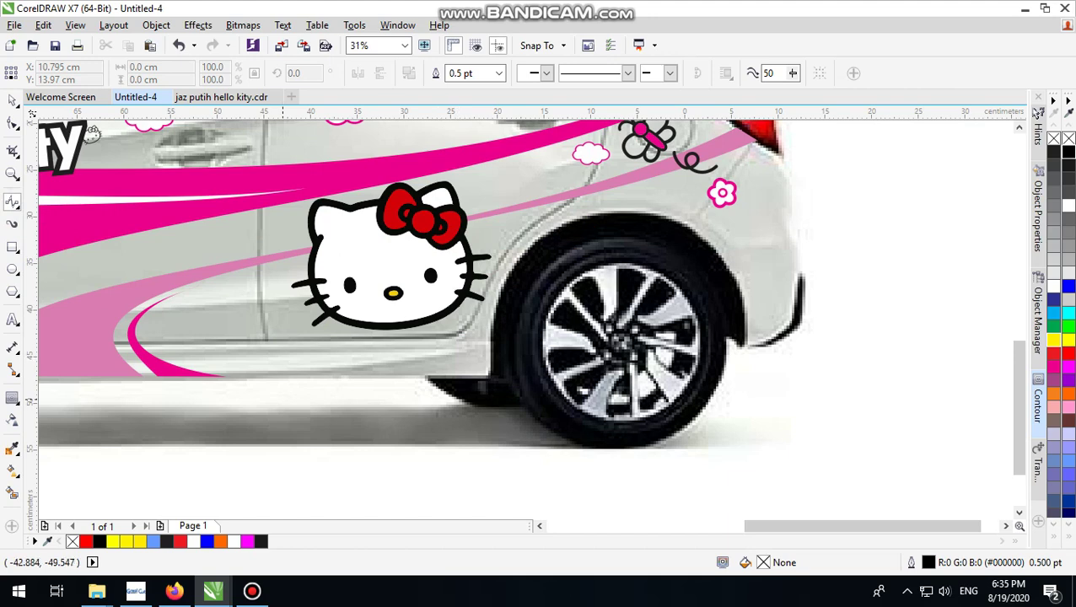
click(299, 386)
click(193, 355)
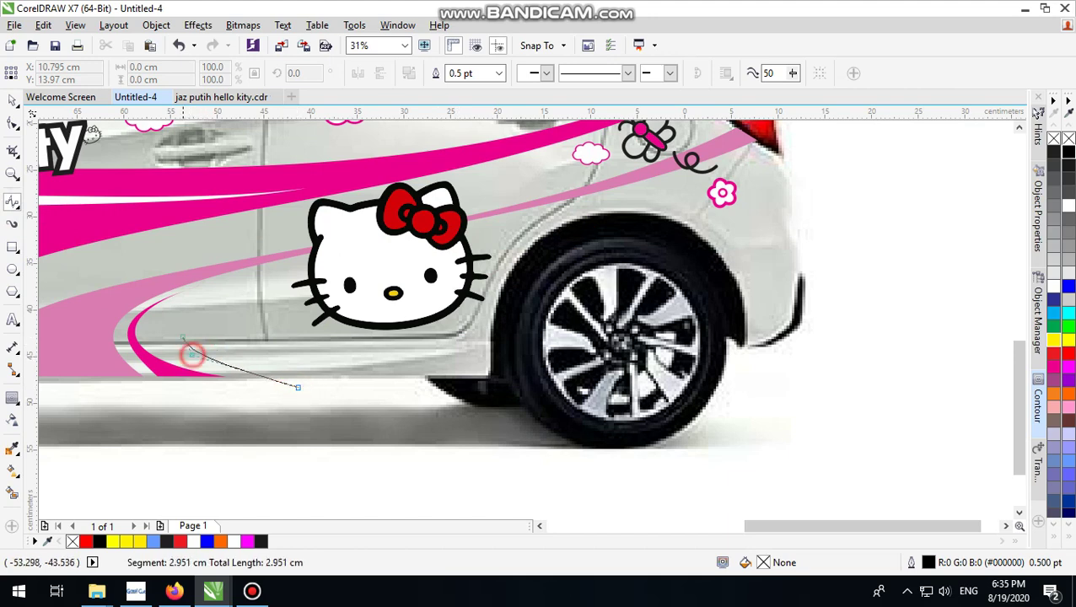
click(182, 321)
click(241, 276)
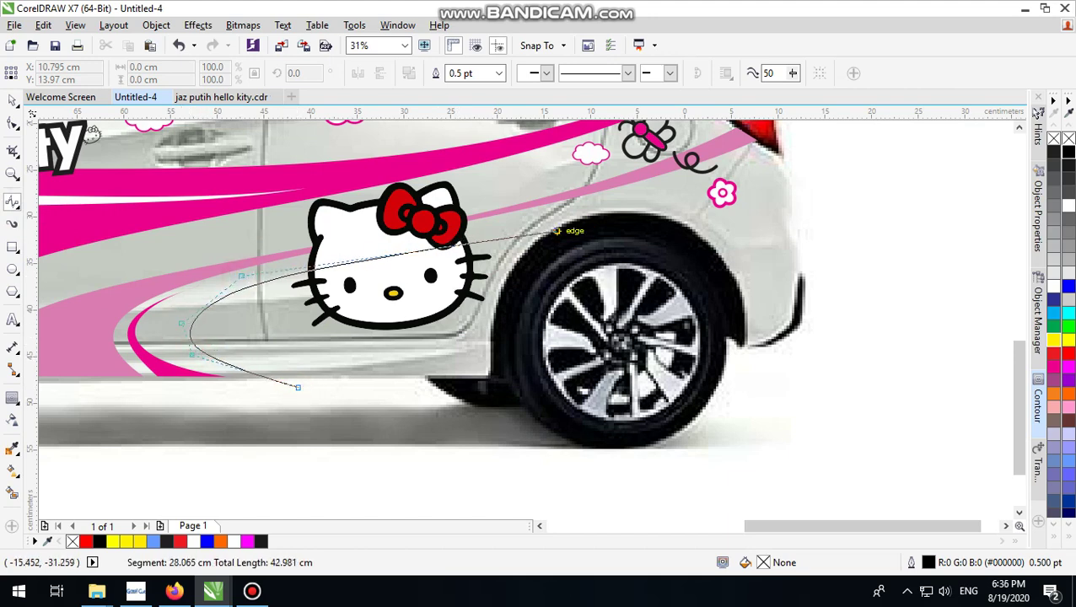
click(687, 187)
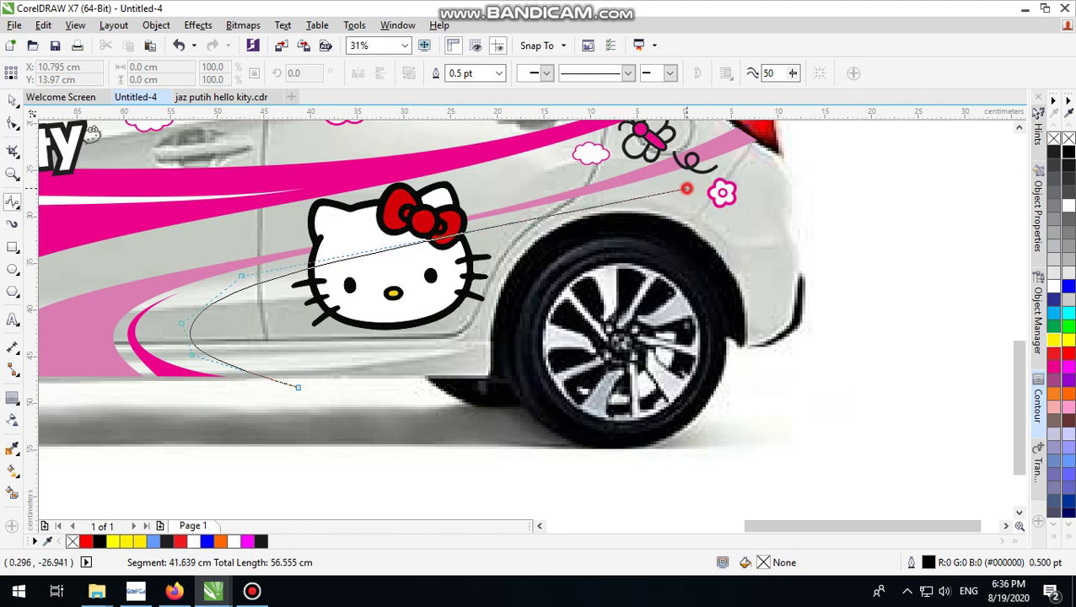
click(756, 157)
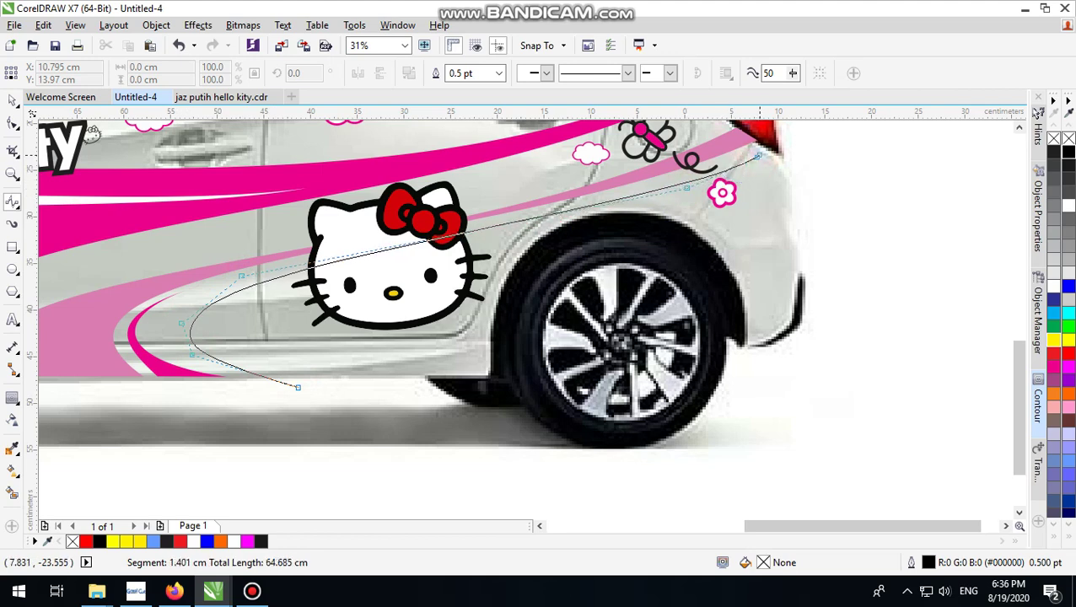
click(770, 158)
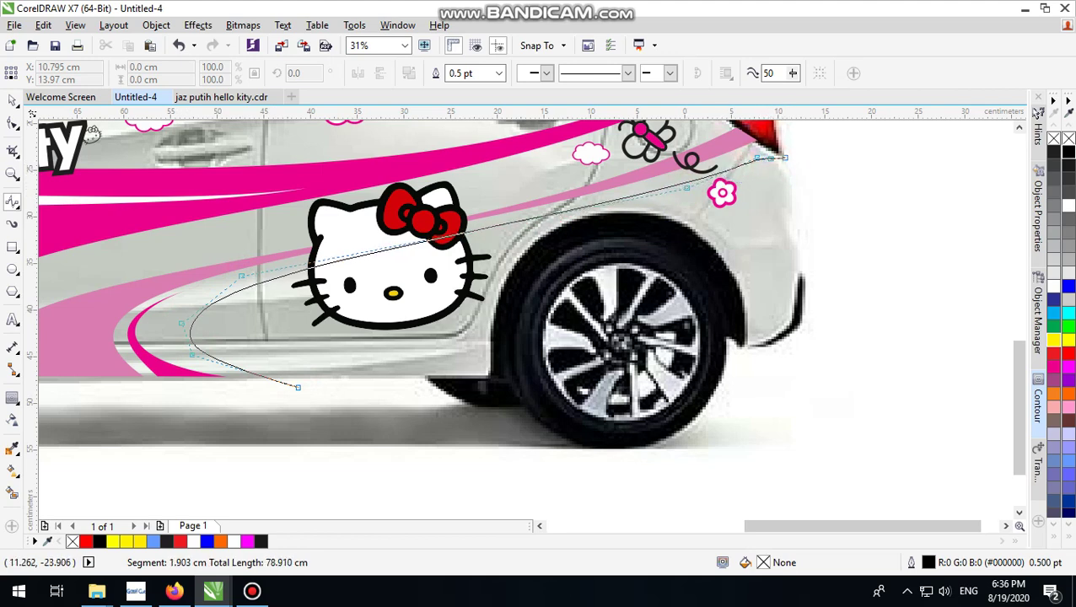
Bring the curve down behind the rear wheel arch, back beneath the sill, and close it into a shape about 61.5 × 27.7 cm.
scroll(784, 169, up, 1)
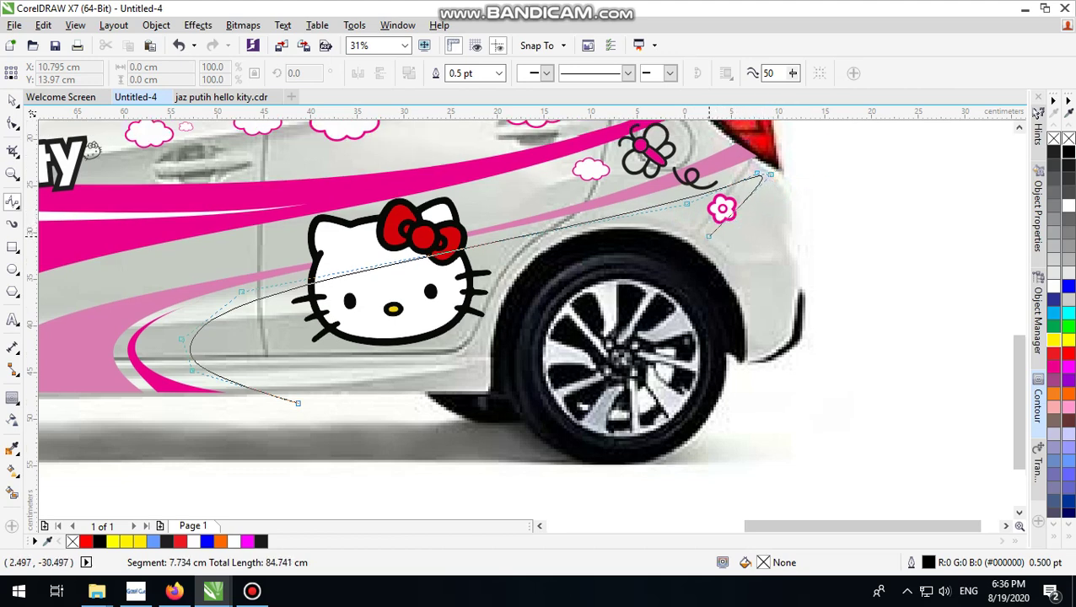
click(736, 257)
click(750, 314)
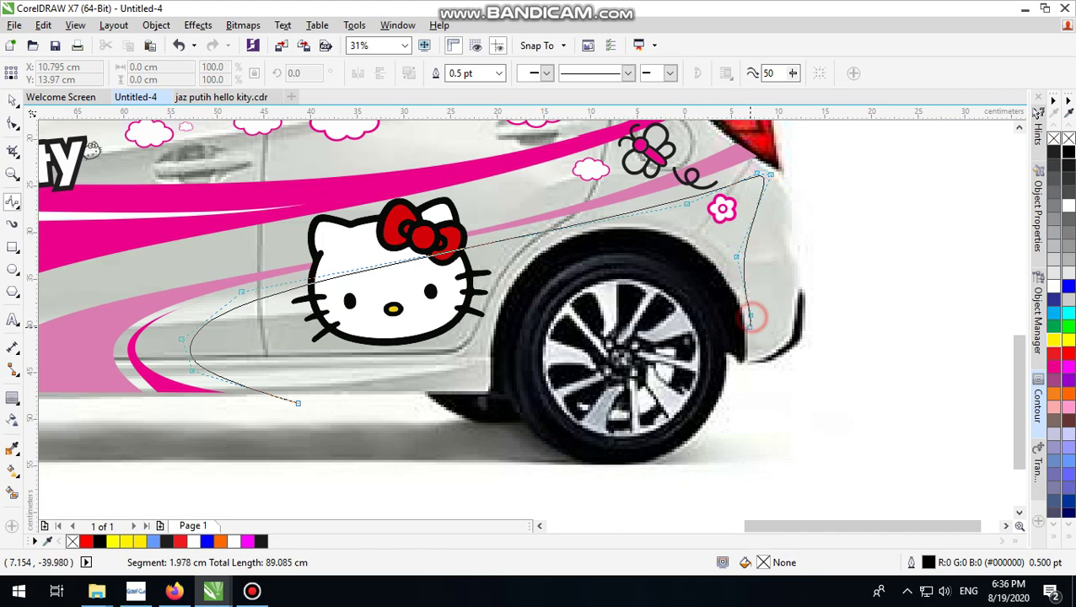
click(552, 396)
click(377, 451)
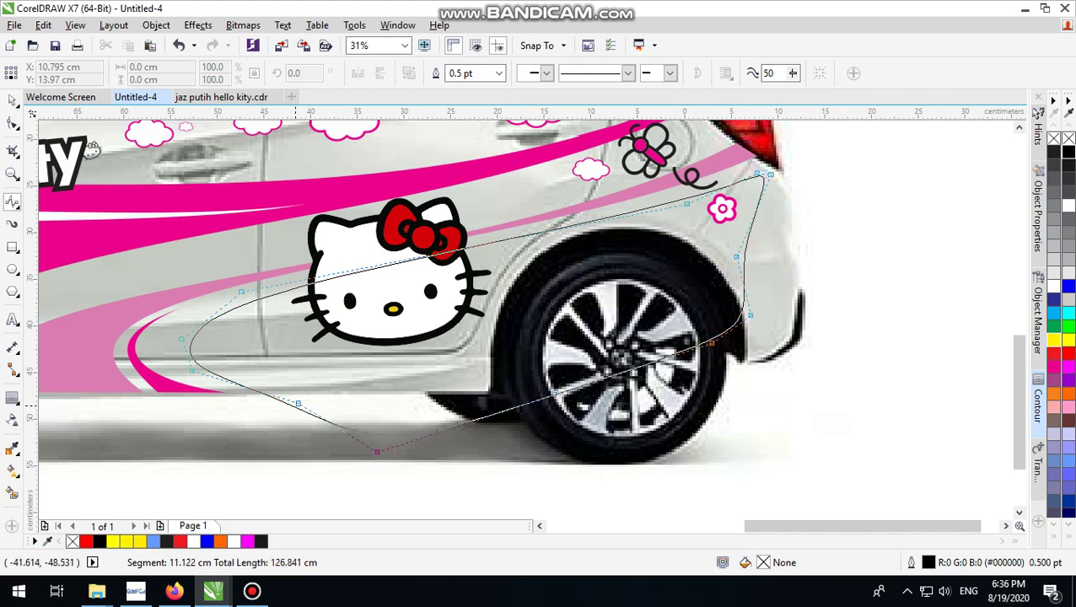
click(296, 405)
click(12, 100)
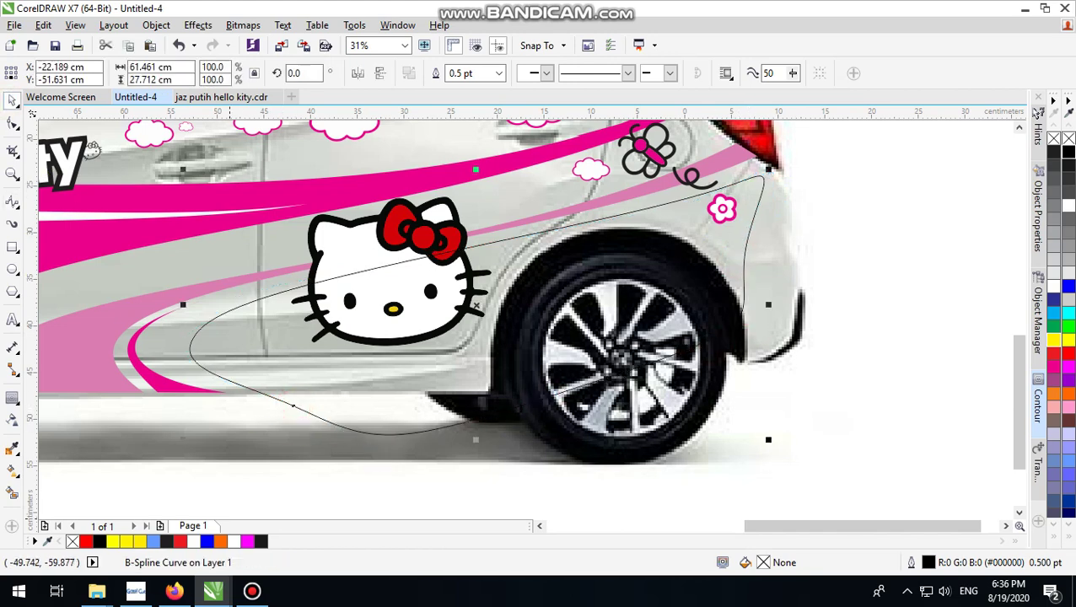
Fill the closed shape with magenta and PowerClip it inside the car body outline.
click(247, 541)
right_click(540, 289)
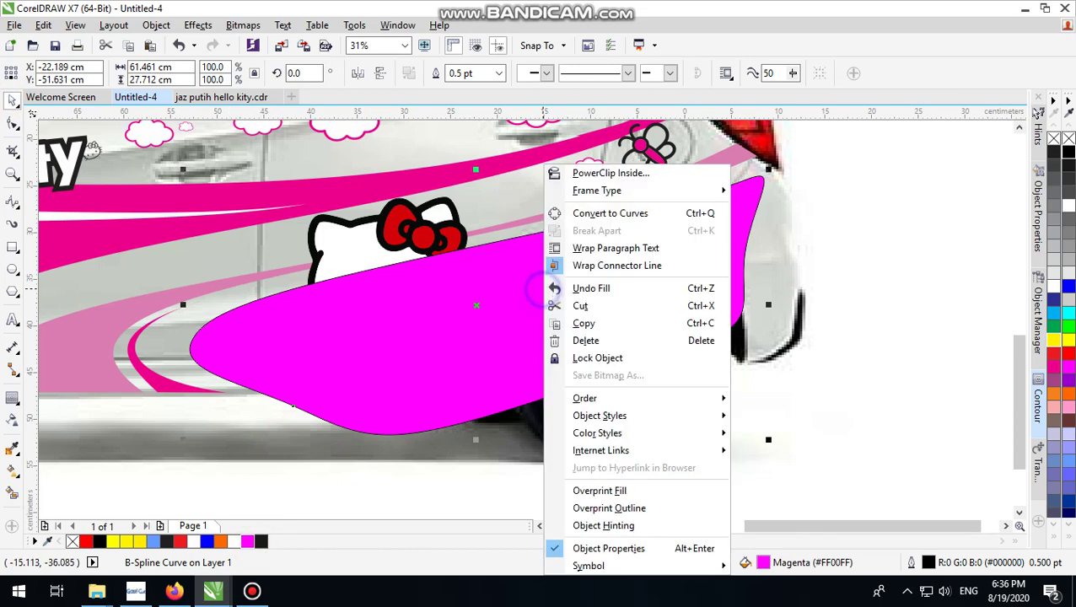
click(600, 173)
click(606, 173)
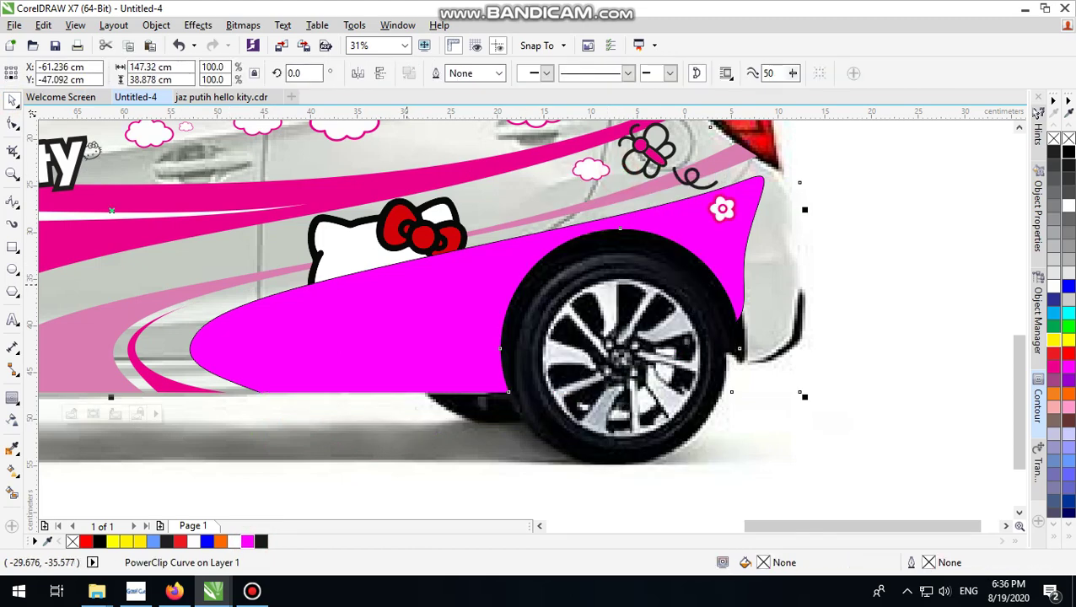
Open the car body's PowerClip contents and send the magenta shape to the back, behind the Hello Kitty head.
ctrl+click(407, 285)
click(414, 315)
click(370, 329)
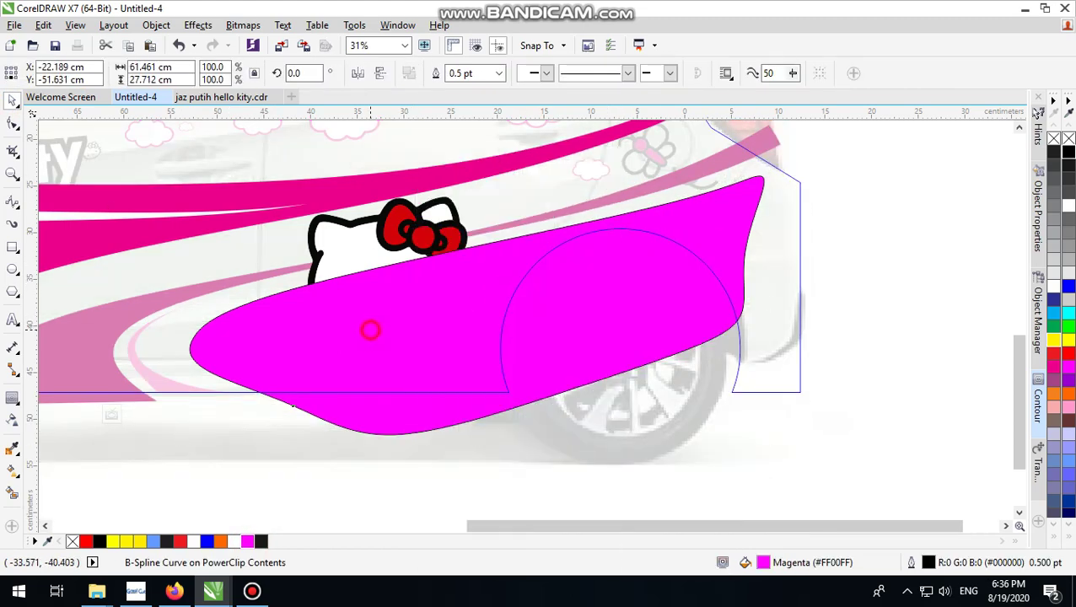
click(370, 330)
key(shift+Page_Down)
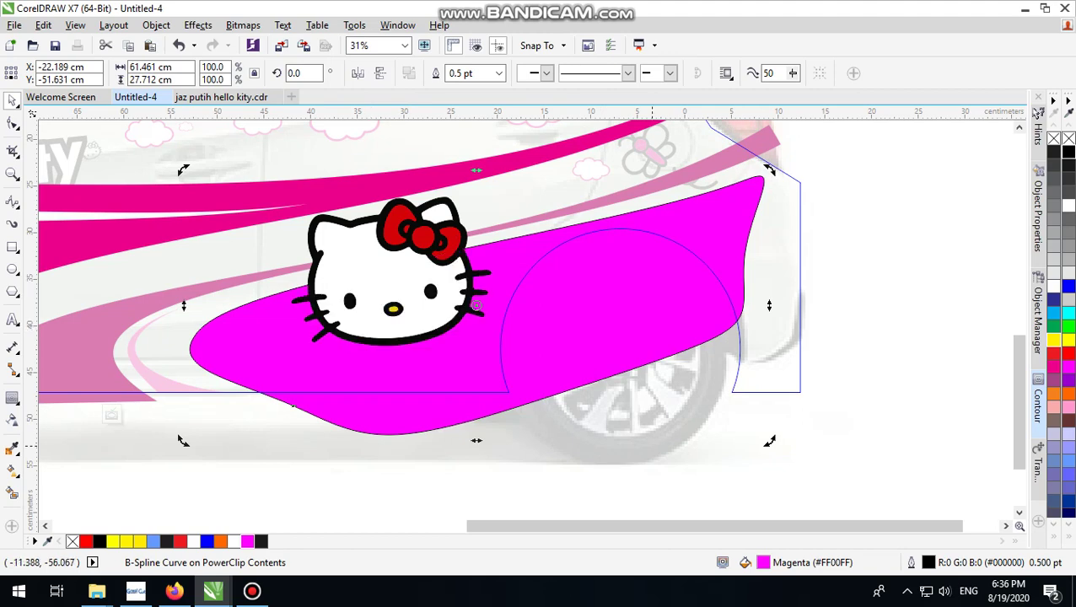
click(897, 314)
click(656, 326)
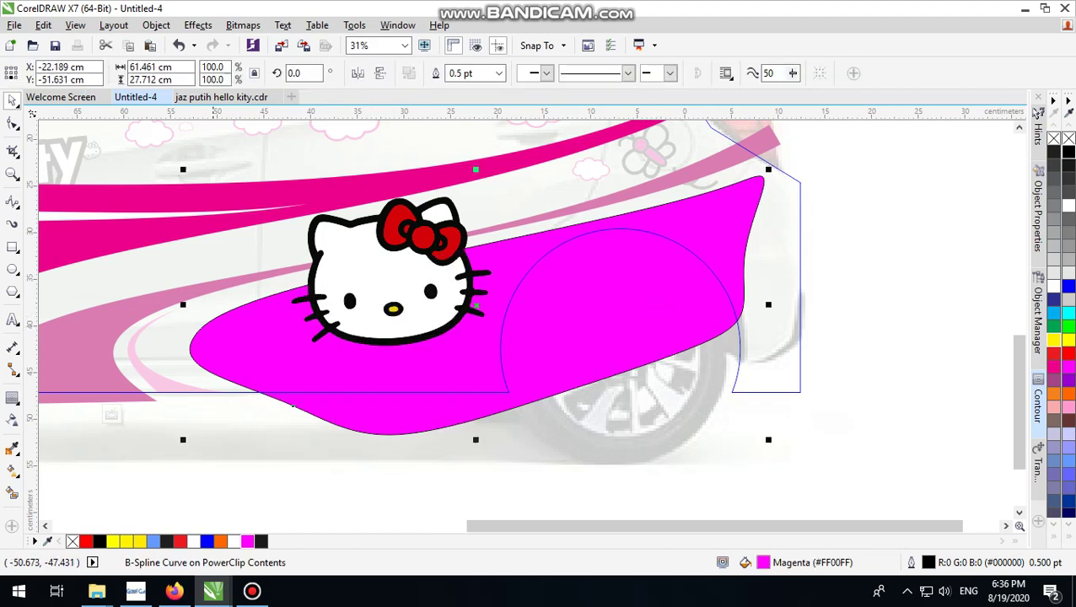
Sample the lighter pink stripe's color (C:11 M:63 Y:0 K:0) and fill the rear shape with it.
click(12, 448)
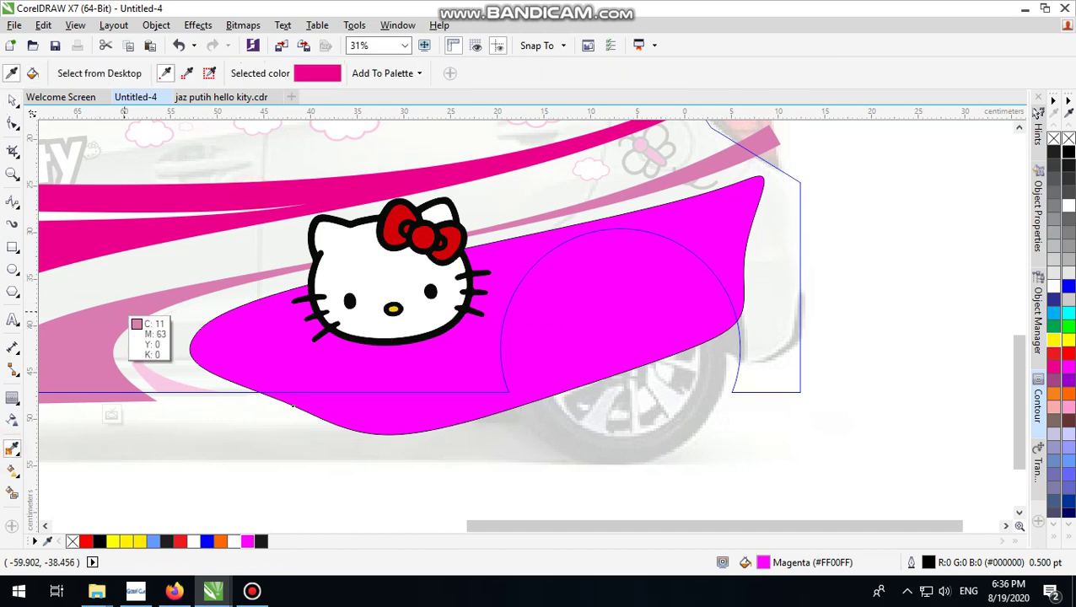
click(122, 321)
click(614, 305)
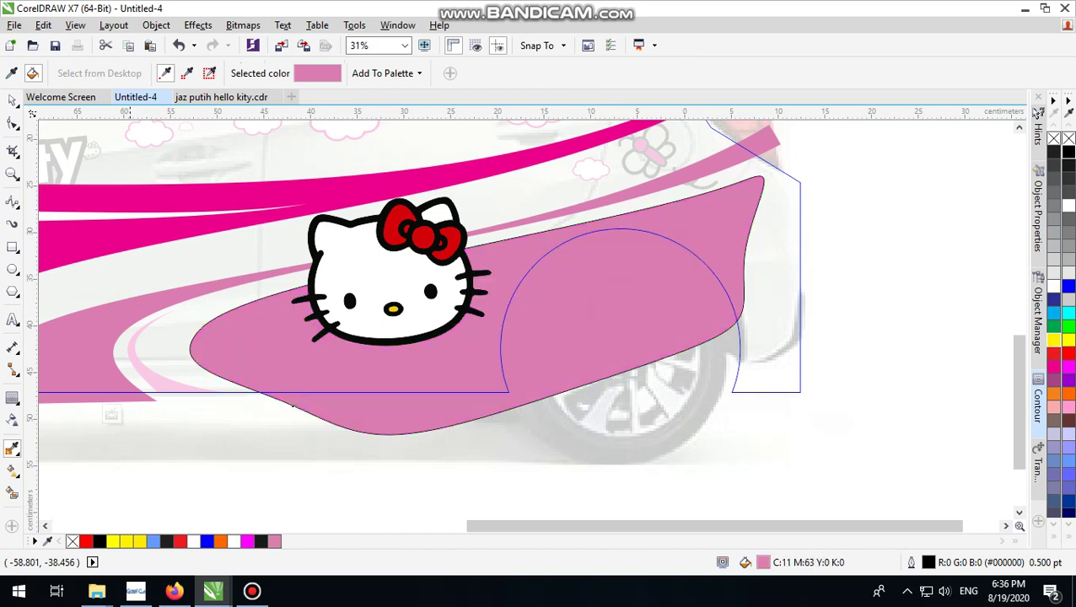
Remove the outline from the rear pink shape, finish editing the PowerClip and deselect everything.
click(11, 100)
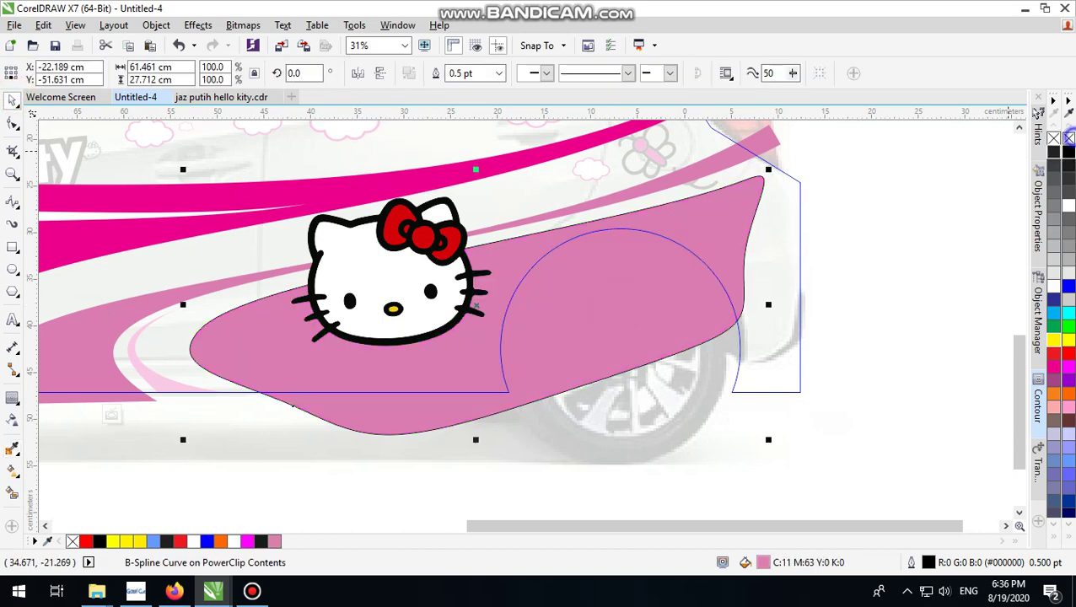
right_click(1069, 137)
ctrl+click(896, 181)
scroll(772, 283, down, 2)
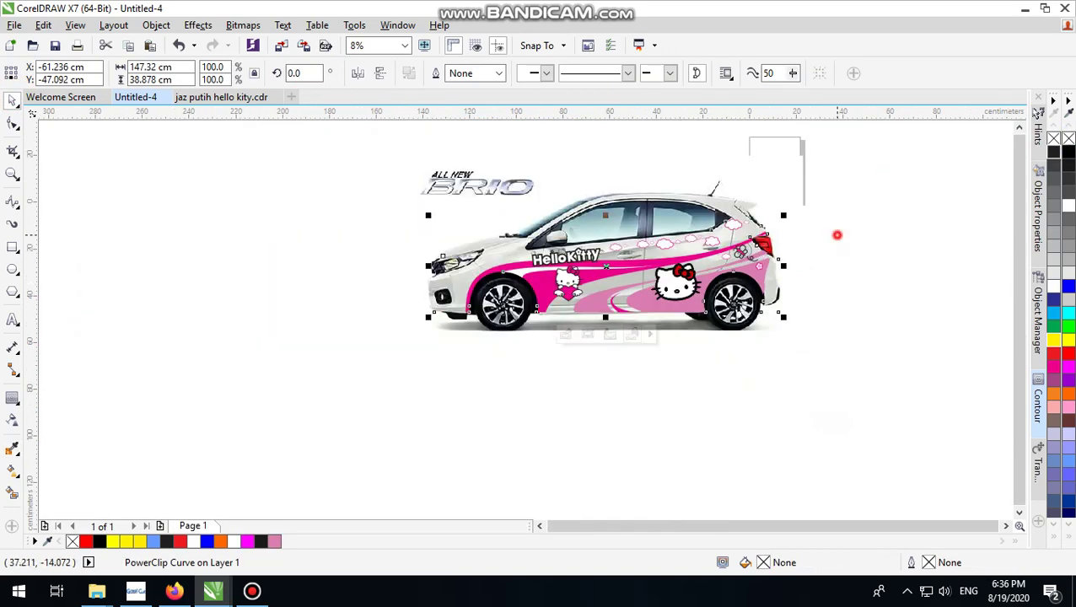
click(838, 235)
scroll(727, 236, up, 1)
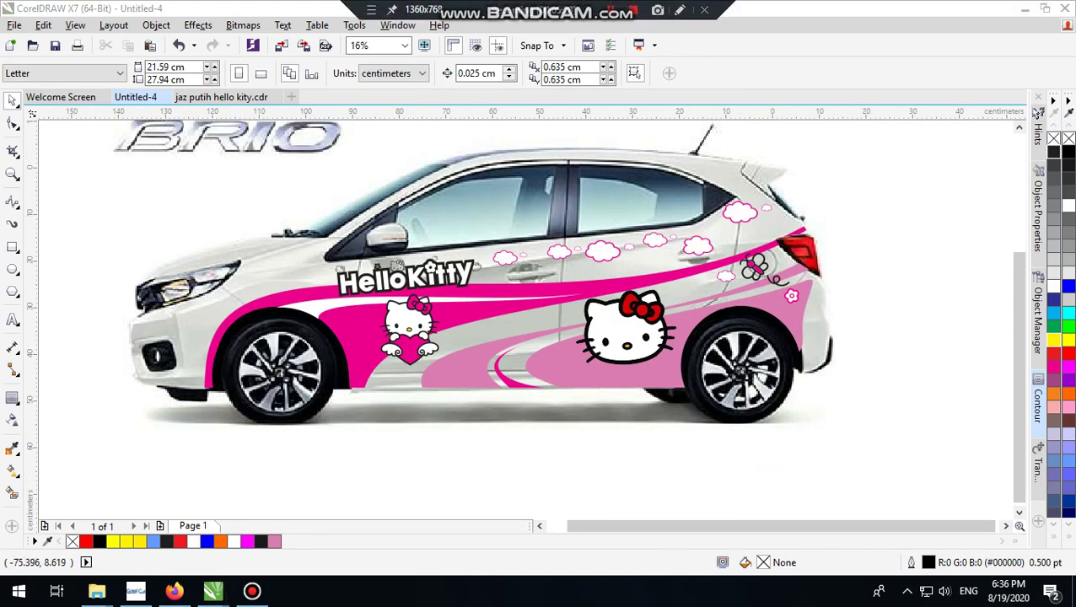
click(879, 234)
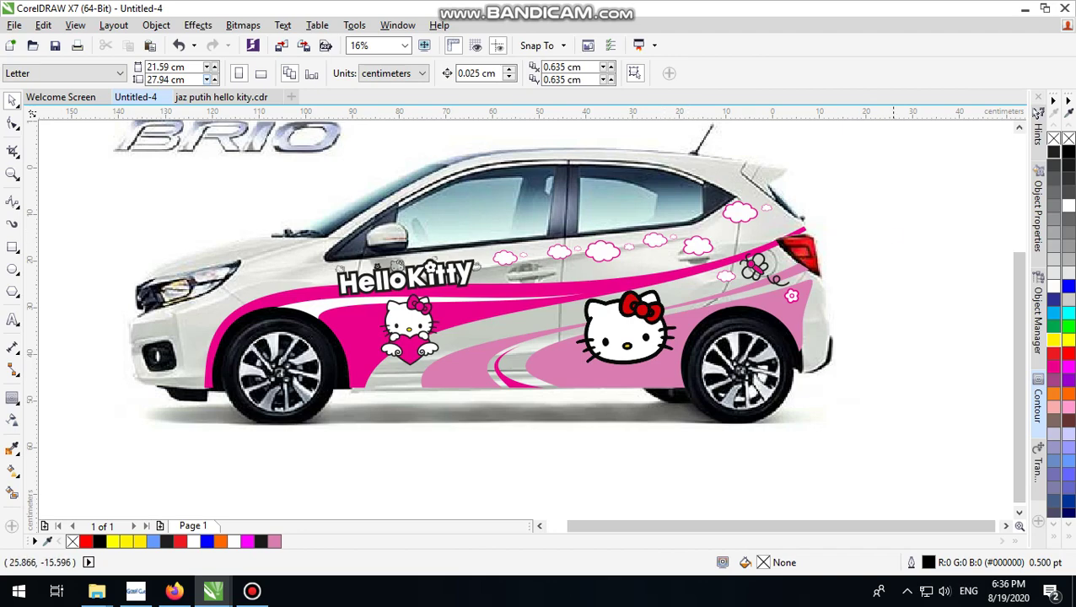
Examine the livery on the whole car side and close up around the lettering, clouds and characters.
click(891, 236)
scroll(342, 270, up, 1)
scroll(430, 282, down, 1)
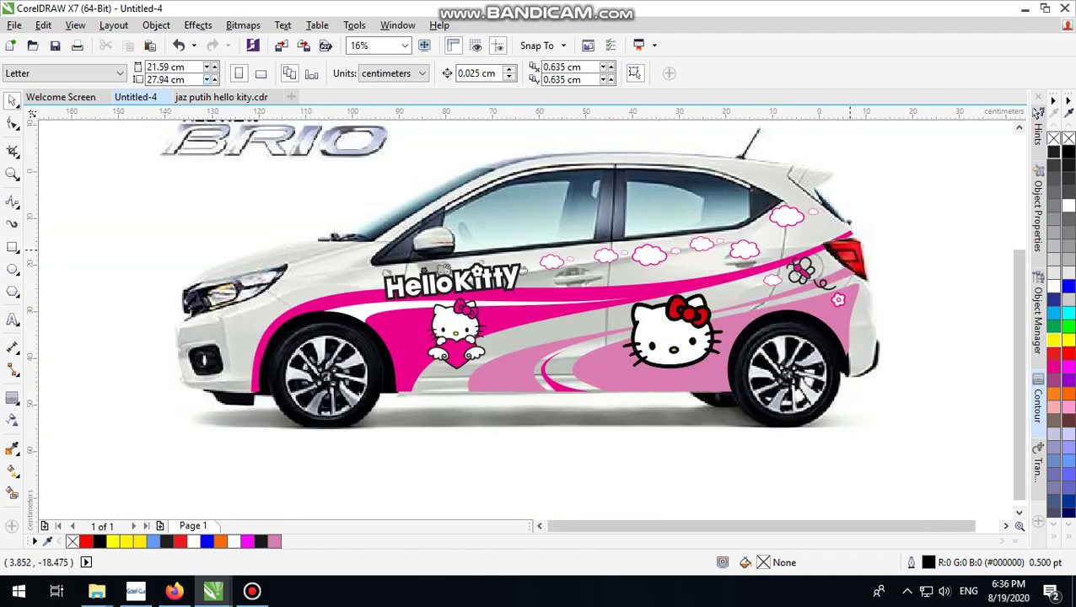
scroll(430, 266, up, 2)
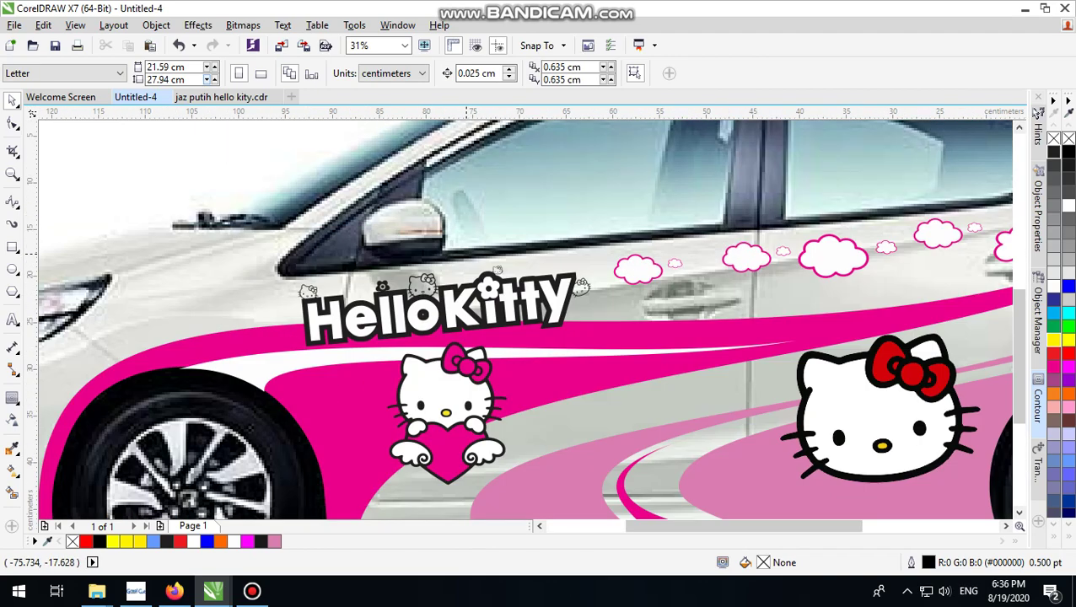
scroll(394, 312, down, 2)
click(915, 256)
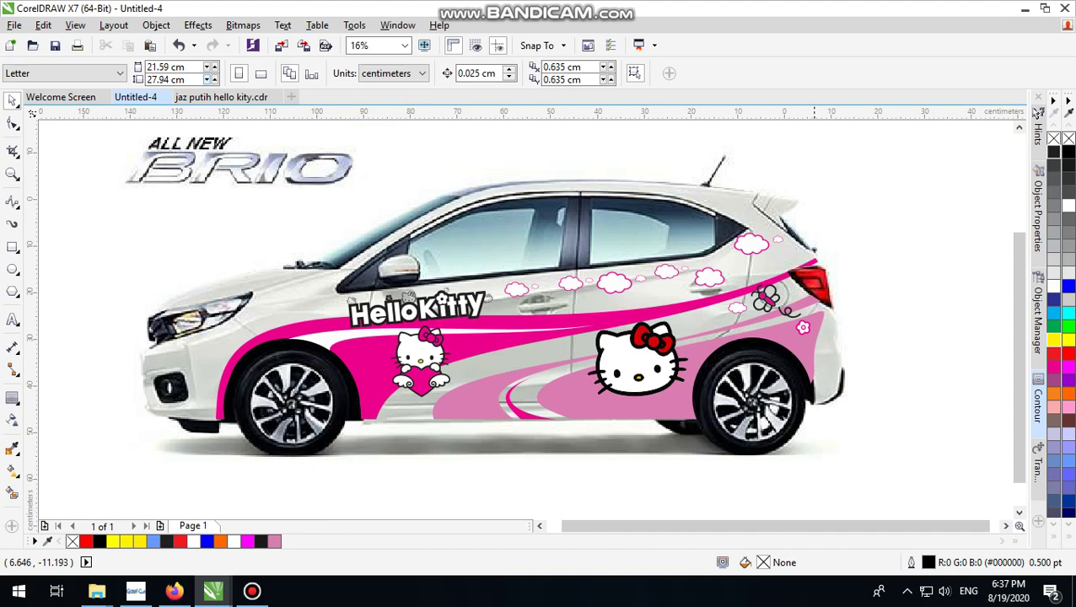
click(877, 233)
scroll(624, 400, up, 2)
scroll(548, 371, down, 2)
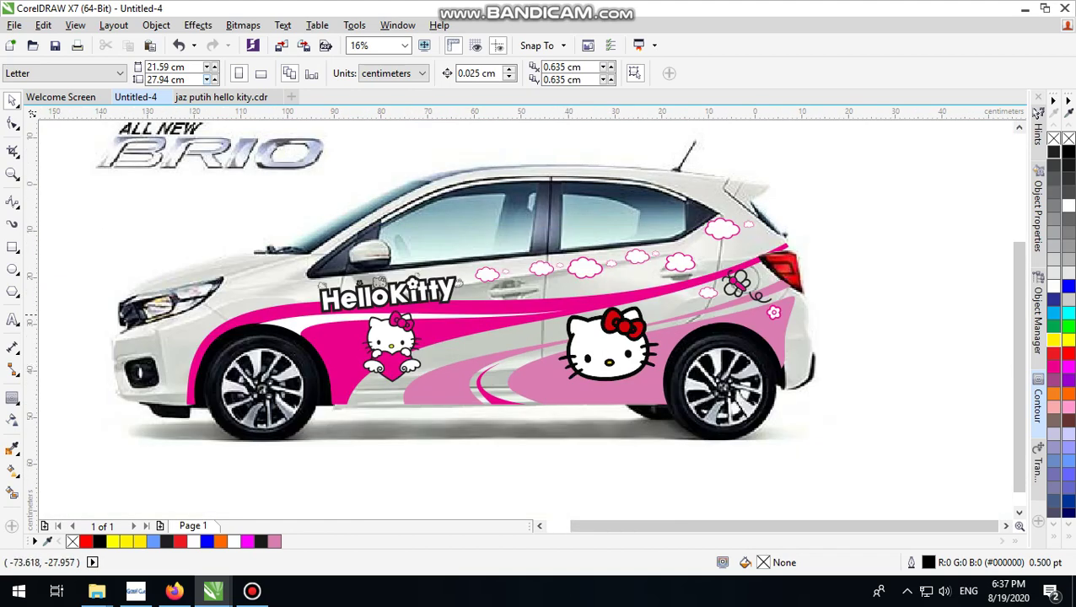
click(625, 481)
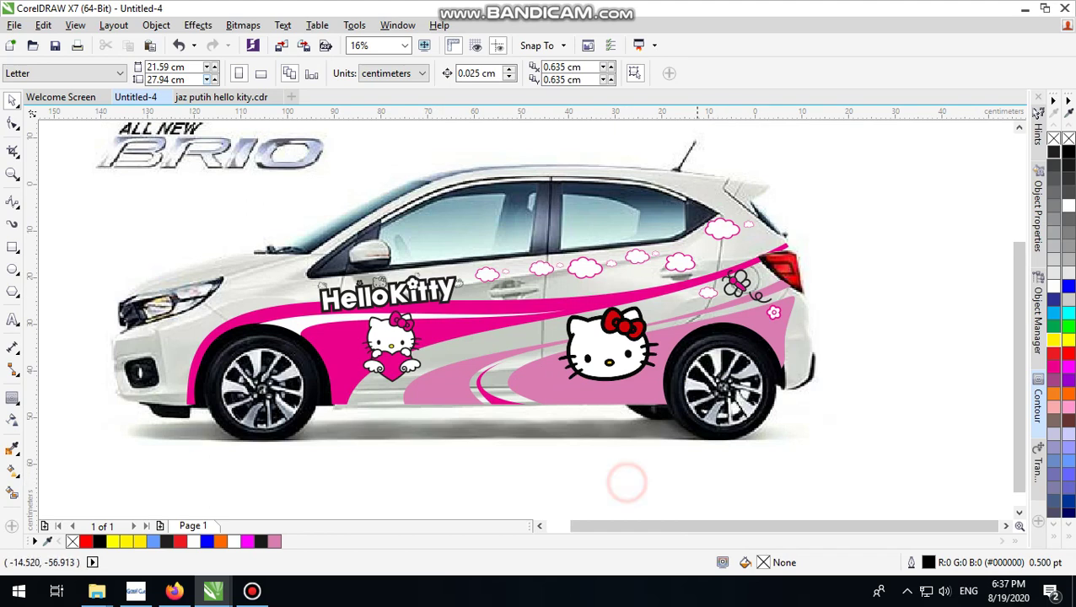
drag(700, 447, 464, 271)
click(615, 349)
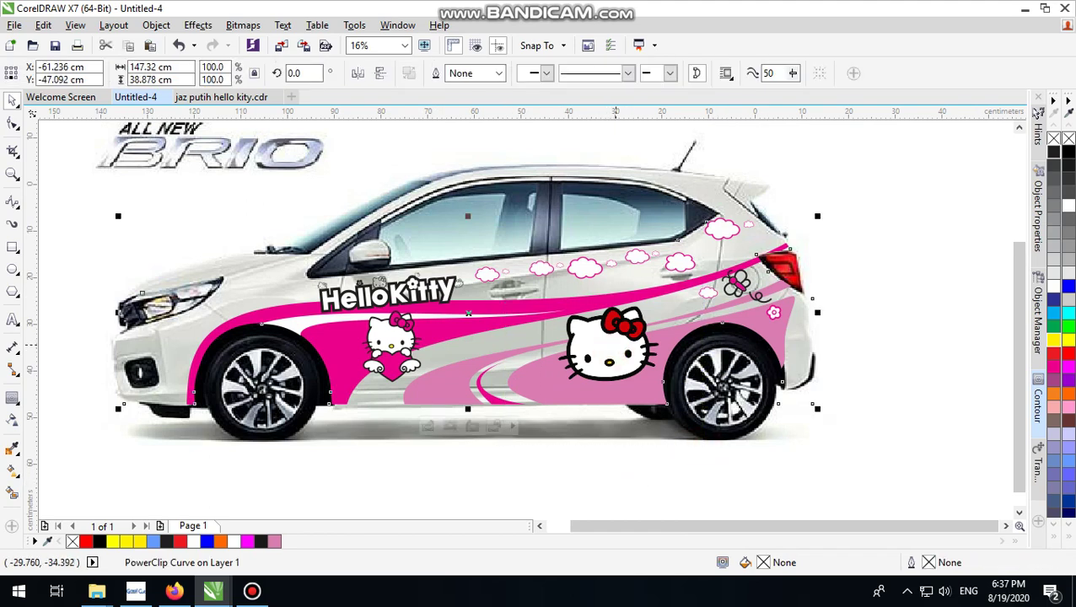
double_click(616, 345)
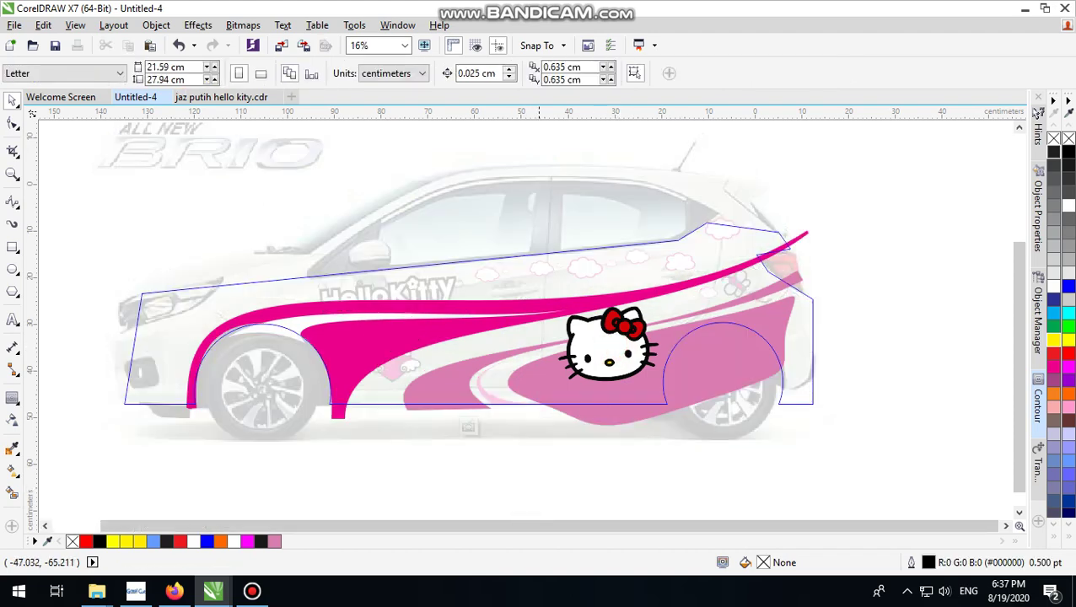
click(468, 426)
click(445, 456)
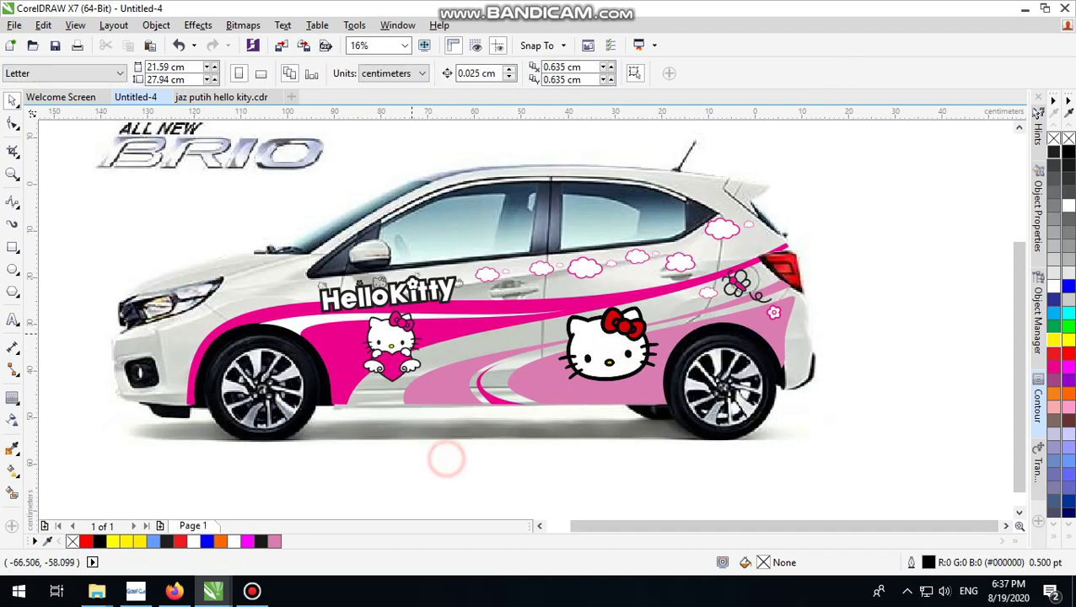
Try moving the Hello Kitty lettering back onto the doors and the winged-heart character up toward the front wheel arch.
click(388, 297)
drag(388, 297, 510, 295)
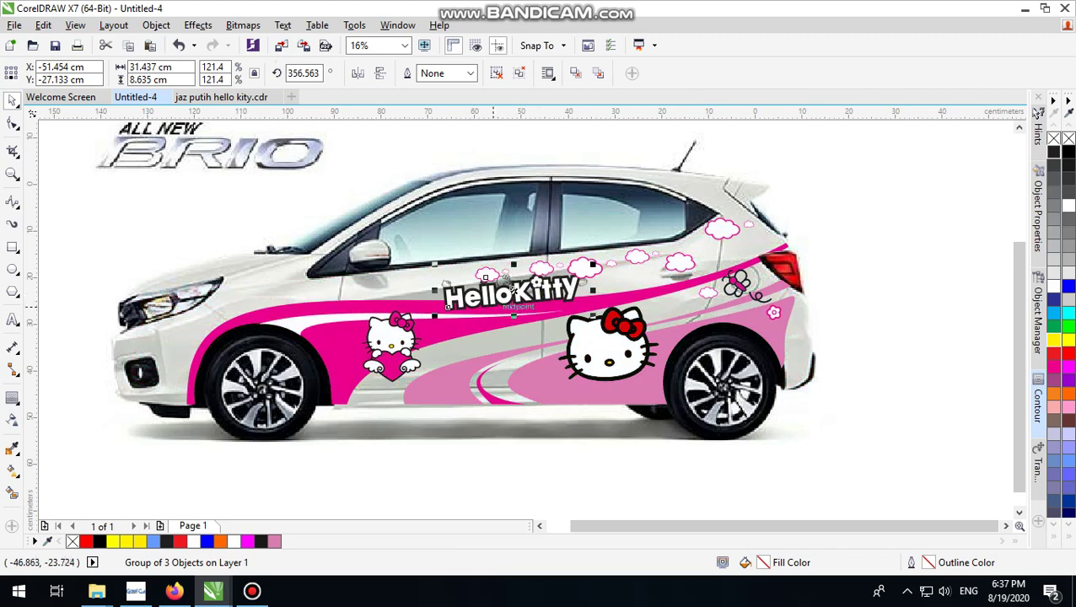
click(401, 327)
drag(400, 327, 358, 297)
click(482, 294)
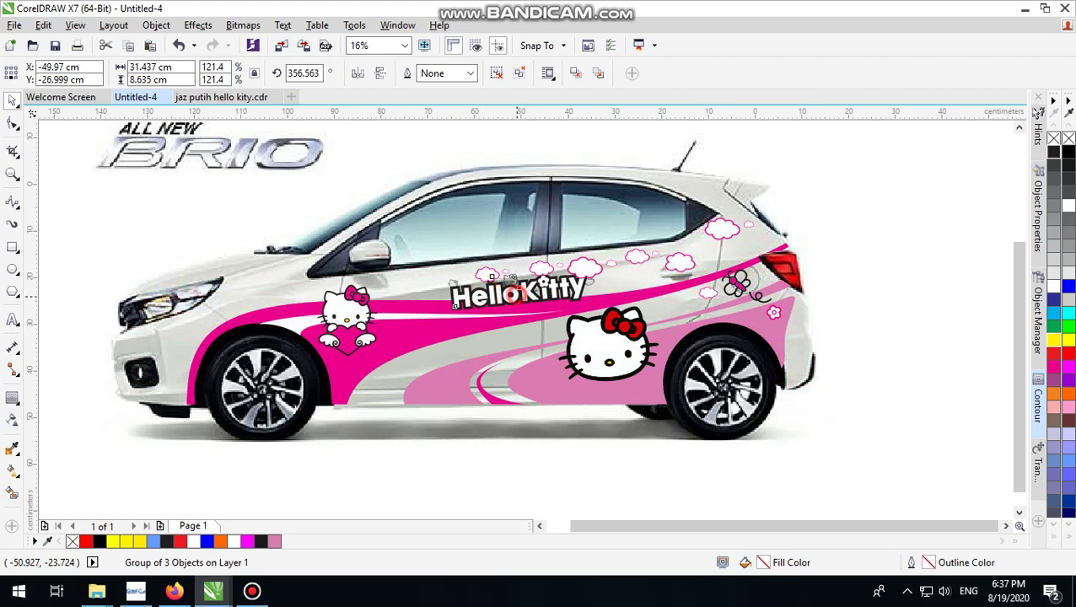
Try the lettering enlarged to about 54 cm wide and tilted upward across the doors beside the large head.
drag(514, 293, 489, 342)
click(486, 346)
drag(568, 317, 622, 284)
click(530, 325)
click(544, 326)
drag(518, 331, 522, 305)
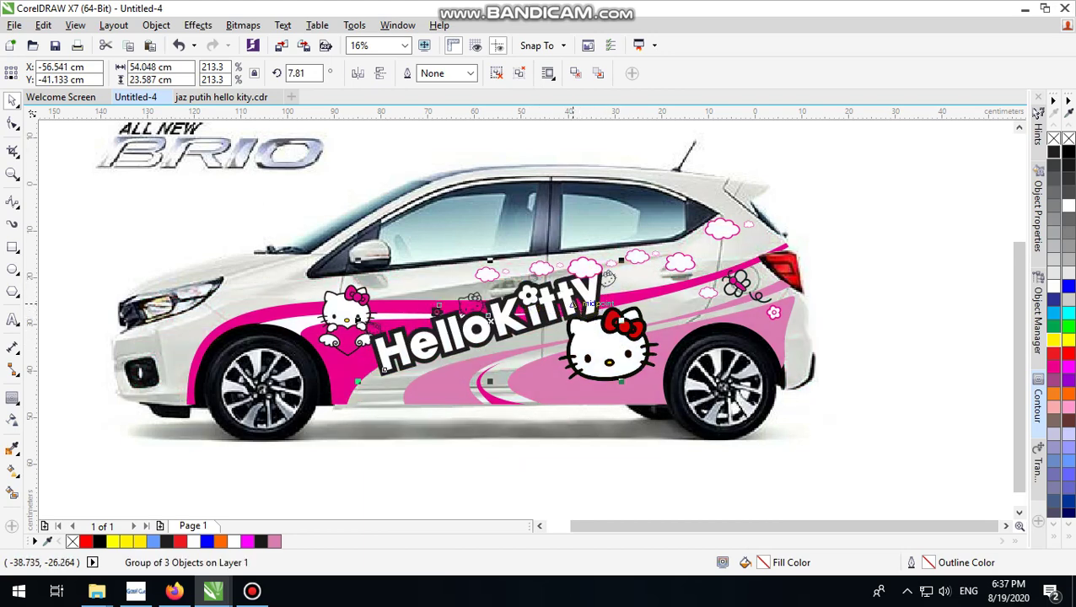
Undo the moving, enlarging and tilting of the lettering and the moving of the winged-heart character, and deselect everything.
key(ctrl+z)
key(ctrl+z)
key(ctrl+z)
key(ctrl+z)
key(ctrl+z)
key(ctrl+z)
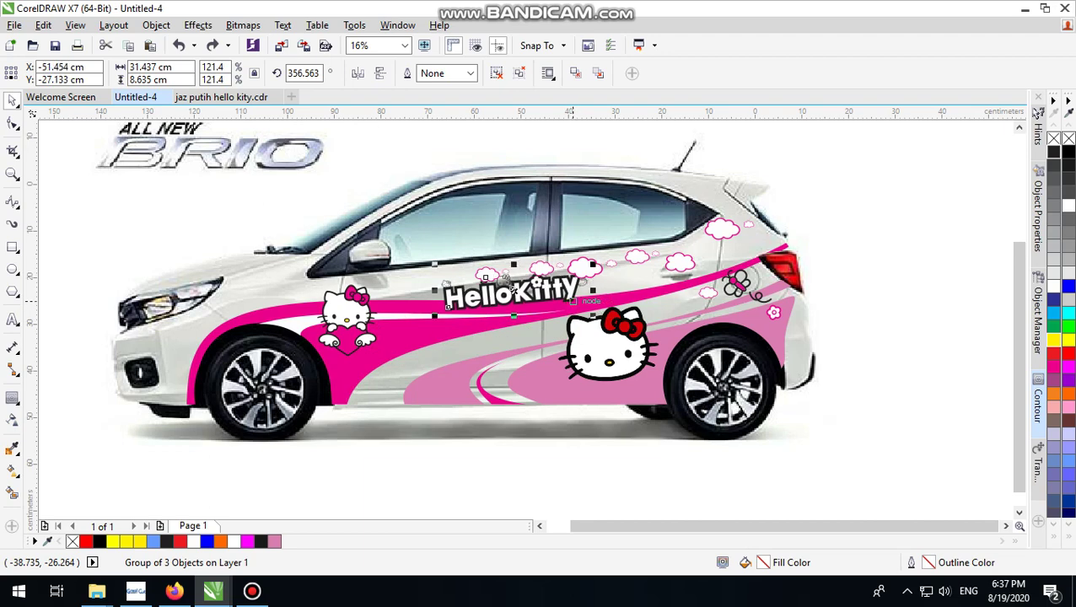
key(ctrl+z)
key(ctrl+z)
click(593, 475)
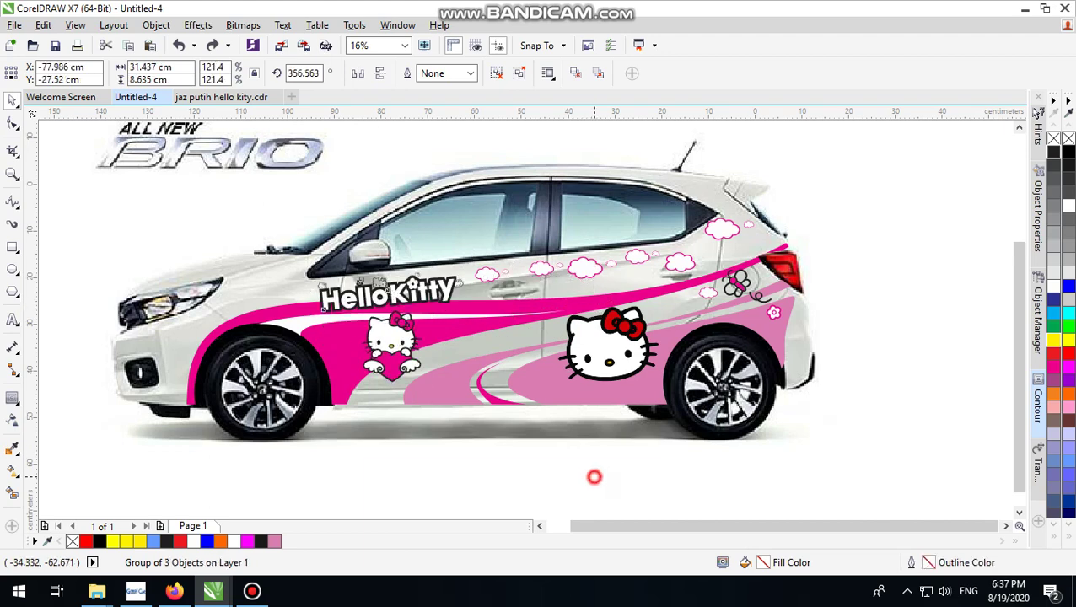
scroll(469, 346, up, 2)
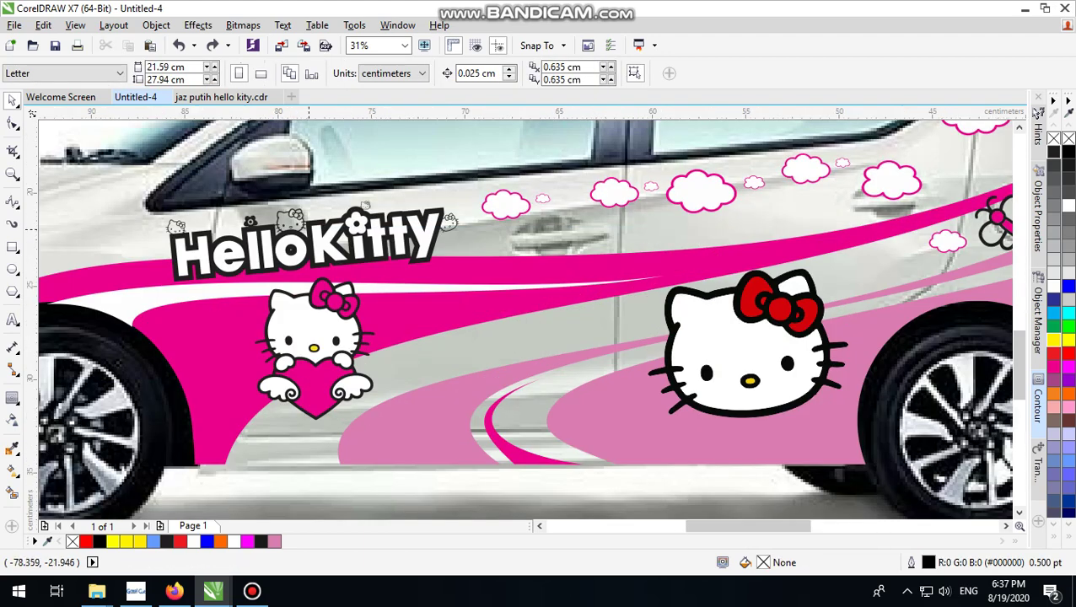
scroll(388, 246, up, 2)
click(305, 219)
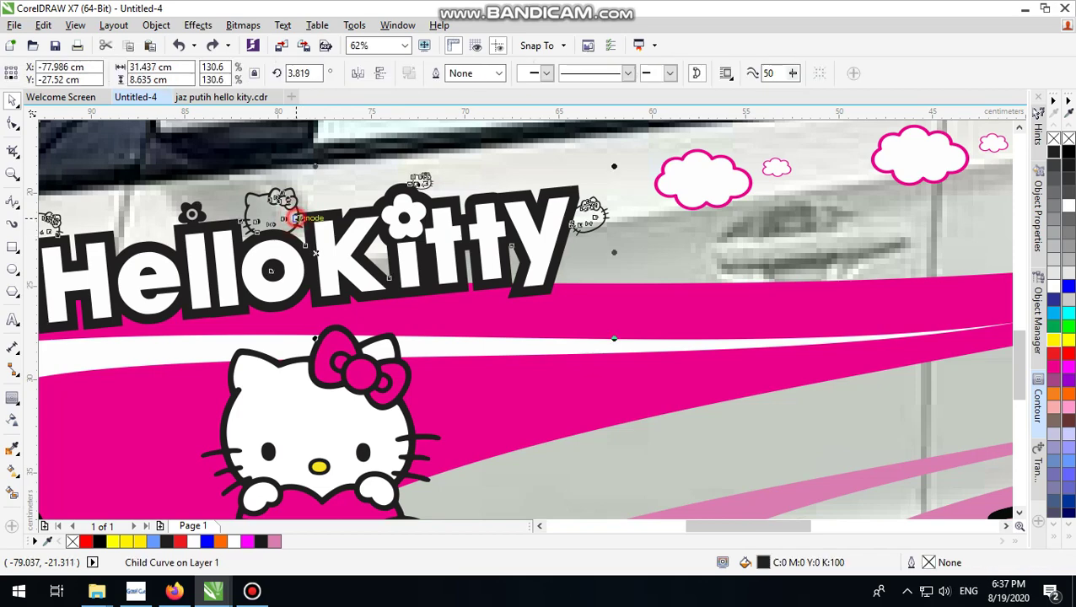
scroll(362, 291, down, 2)
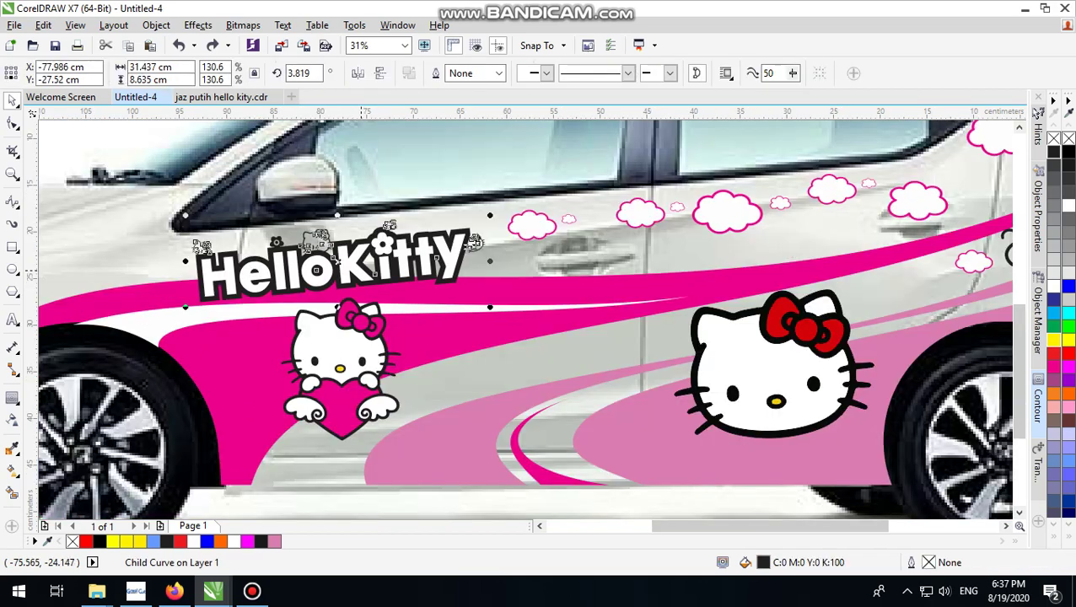
Open the car body's PowerClip contents and select all parts of the large Hello Kitty head.
click(477, 359)
scroll(477, 358, down, 2)
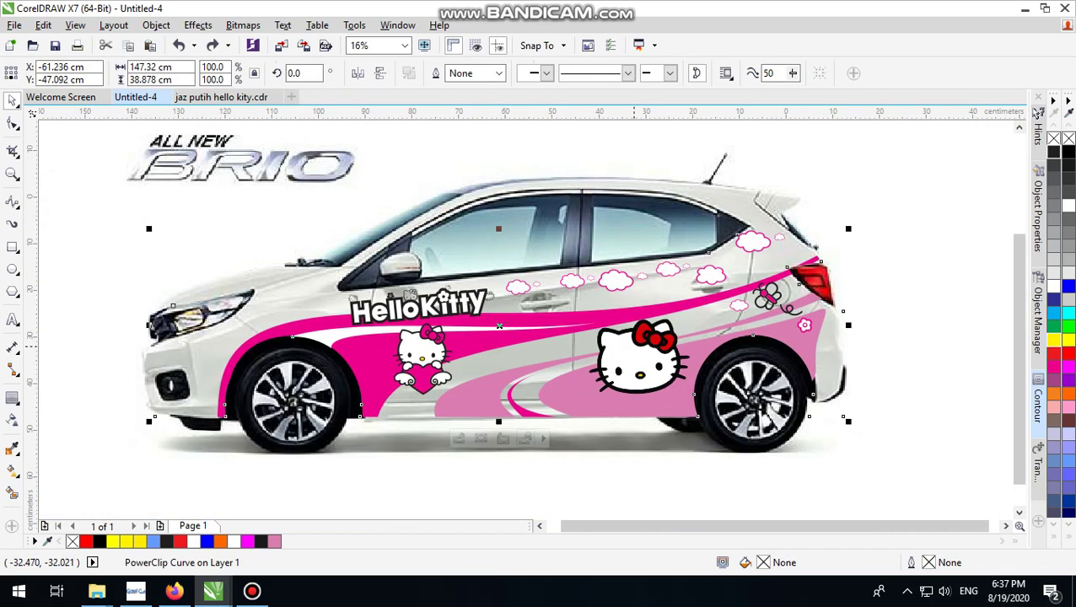
click(655, 360)
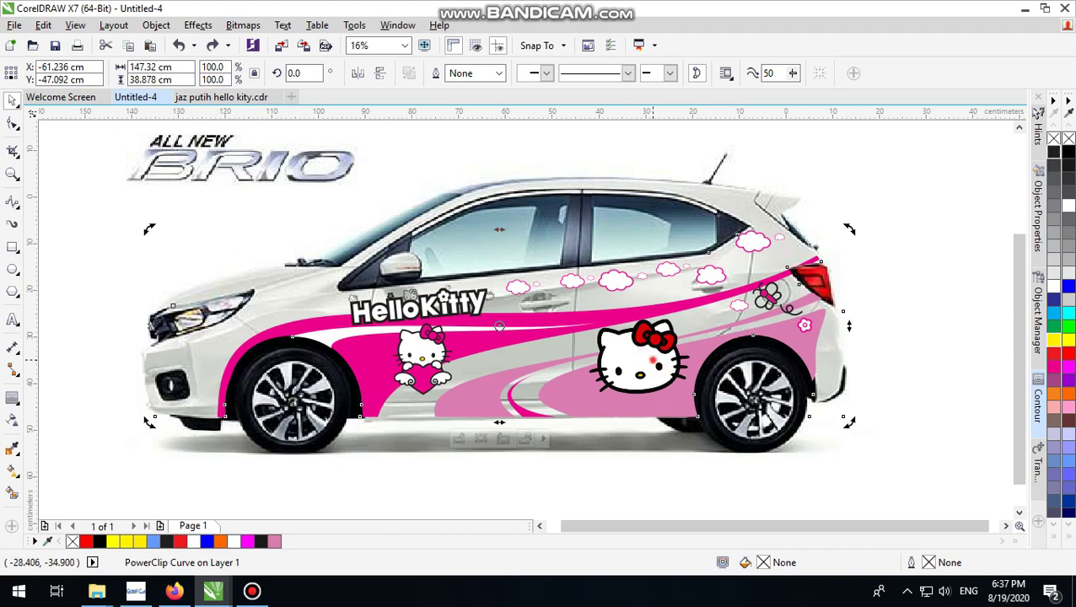
double_click(652, 359)
drag(552, 285, 706, 406)
Try to combine the large head's parts into one curve and to move the head off the car.
click(410, 75)
click(409, 74)
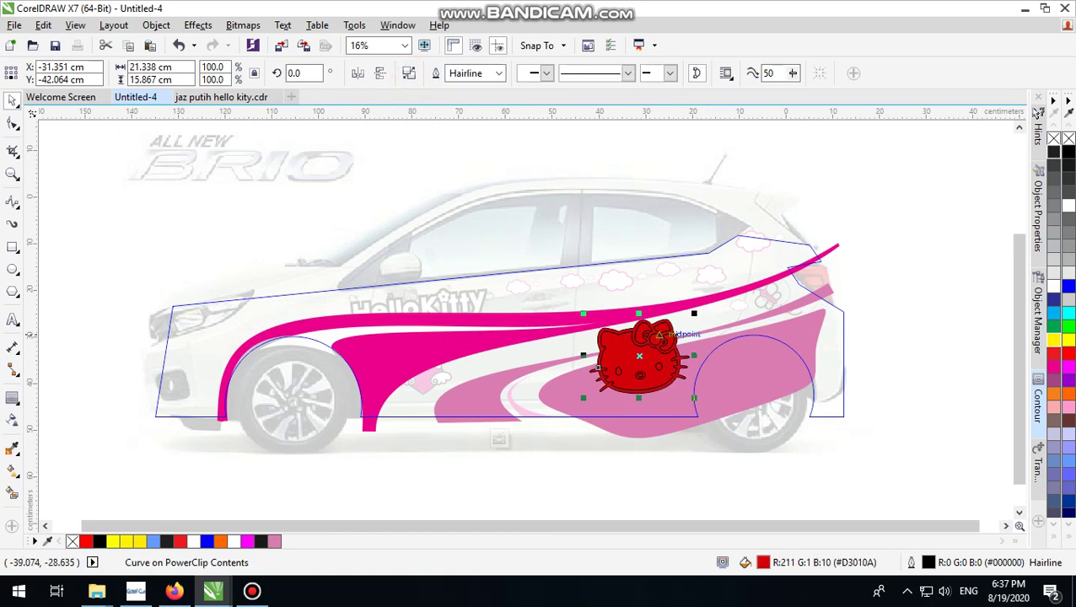
key(ctrl+z)
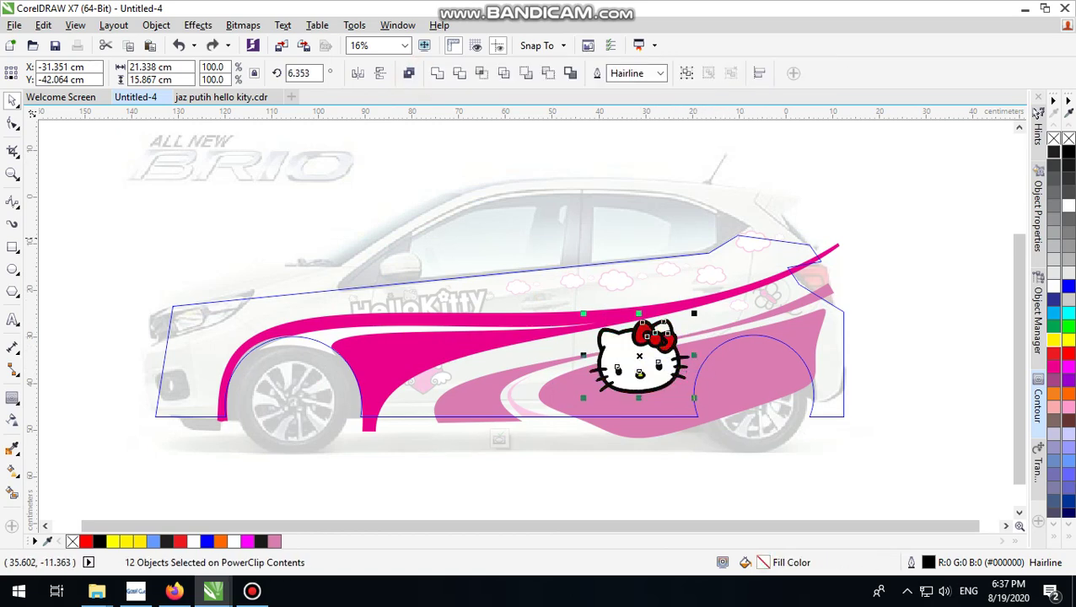
drag(639, 361, 890, 236)
key(ctrl+z)
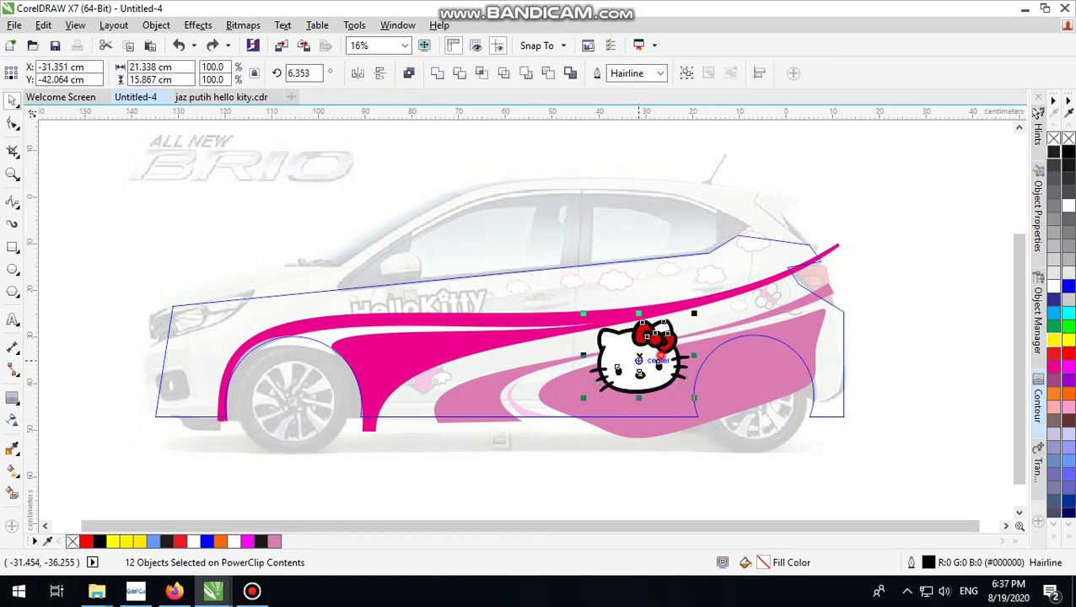
Place a copy of the large Hello Kitty head outside the car, above its rear end, and deselect it.
drag(660, 354, 896, 198)
right_click(896, 198)
scroll(976, 168, up, 2)
click(853, 164)
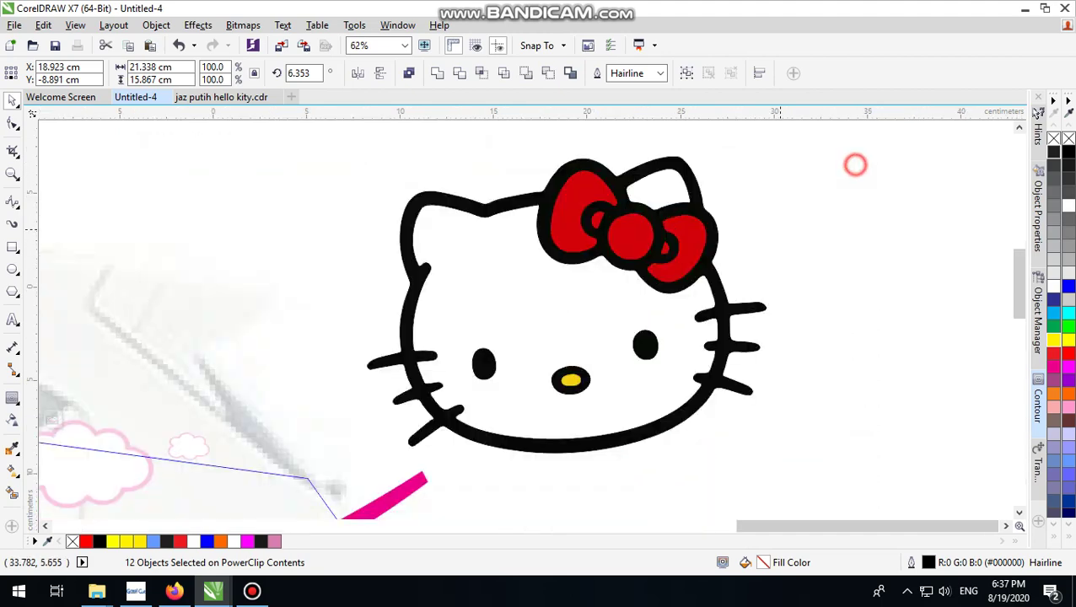
Delete the white face fill and the rear red bow fill from the copied head.
click(564, 347)
drag(563, 347, 852, 240)
key(Delete)
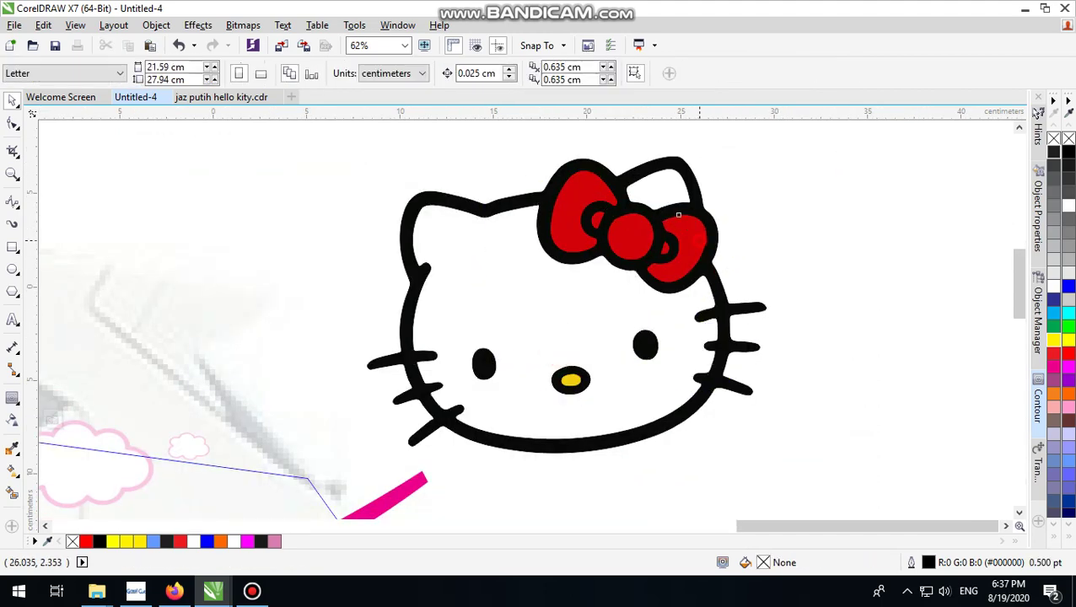
drag(699, 239, 758, 169)
key(Delete)
Try to delete all the remaining inner parts of the copied head at once.
scroll(719, 281, down, 2)
drag(650, 348, 803, 209)
key(Delete)
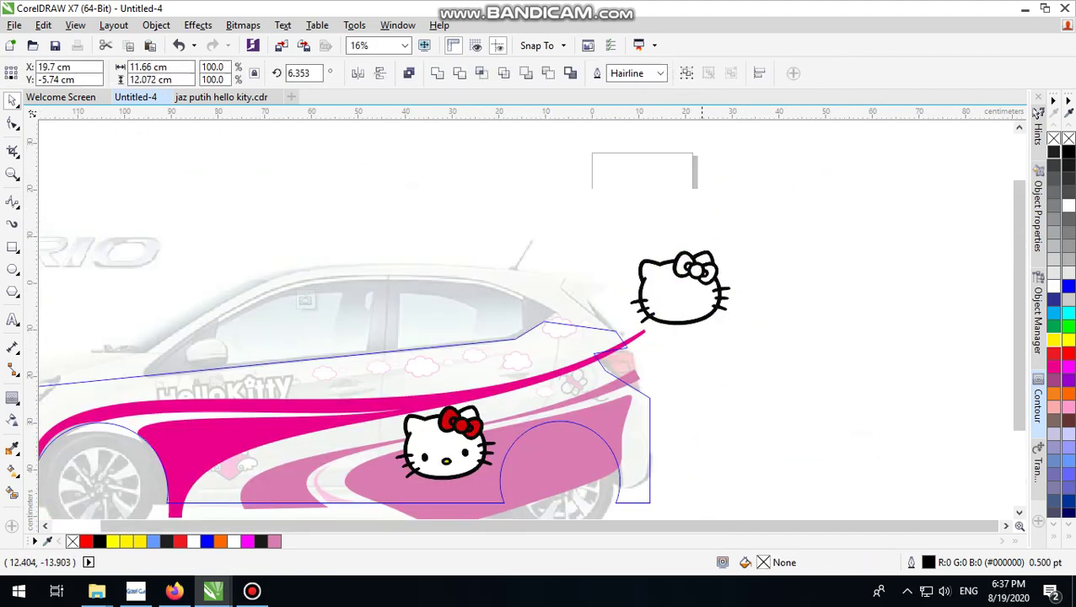
click(178, 45)
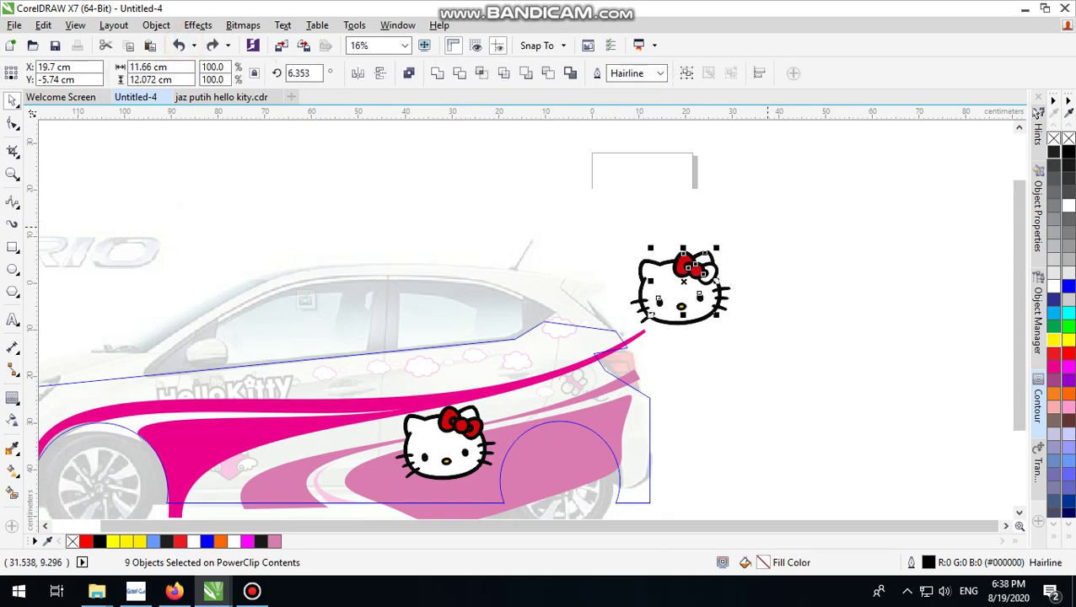
Delete the remaining red bow fills and the yellow nose fill from the copied head.
click(805, 204)
scroll(707, 233, up, 4)
key(ctrl+shift+z)
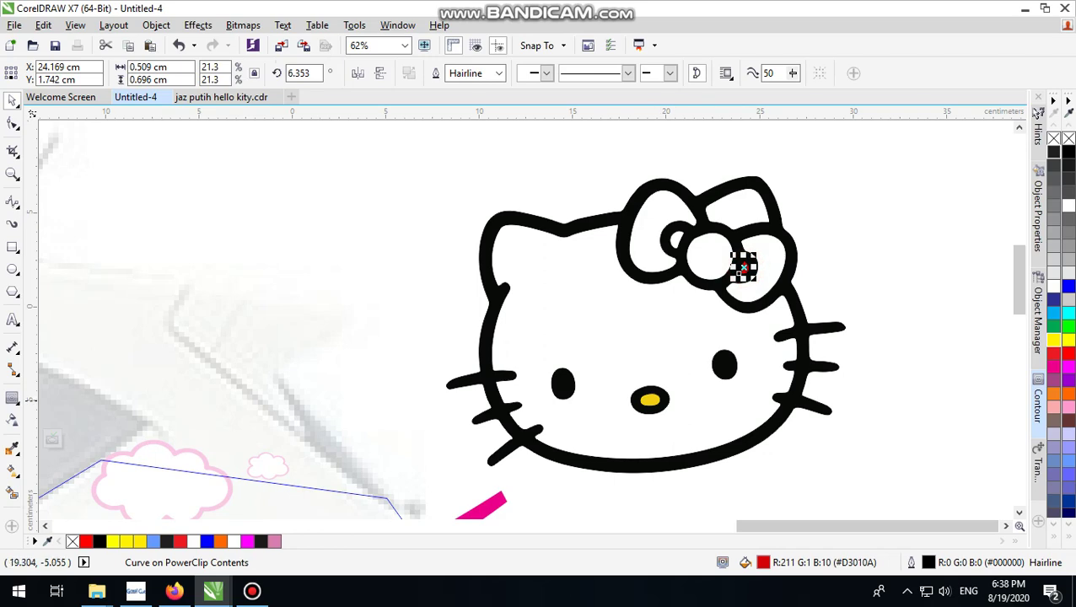
key(Delete)
click(650, 400)
key(Delete)
Try to combine the copied head's remaining parts into a single curve.
scroll(721, 293, down, 1)
drag(844, 178, 545, 391)
click(408, 72)
scroll(661, 202, down, 2)
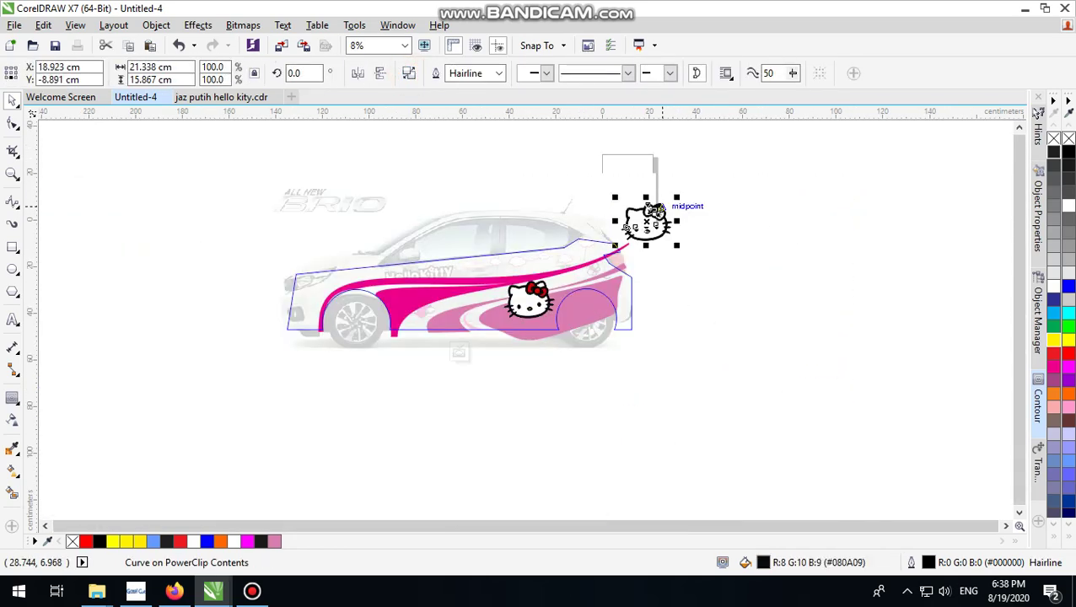
scroll(662, 203, up, 2)
click(178, 45)
Delete the white ear fill from the copied head and combine its black parts into one curve.
click(716, 209)
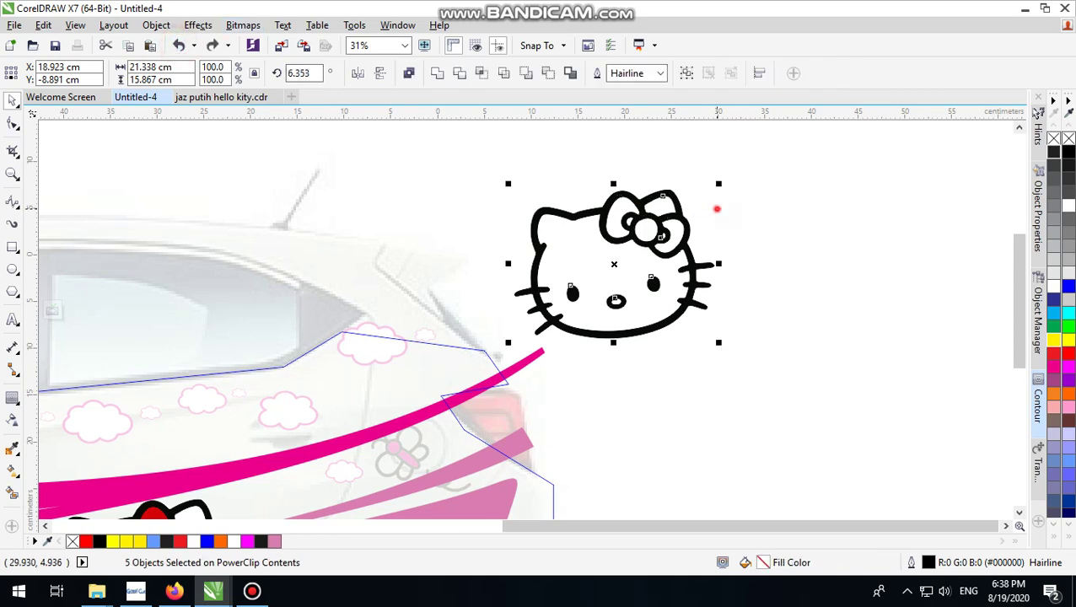
click(646, 206)
key(Delete)
drag(761, 151, 456, 361)
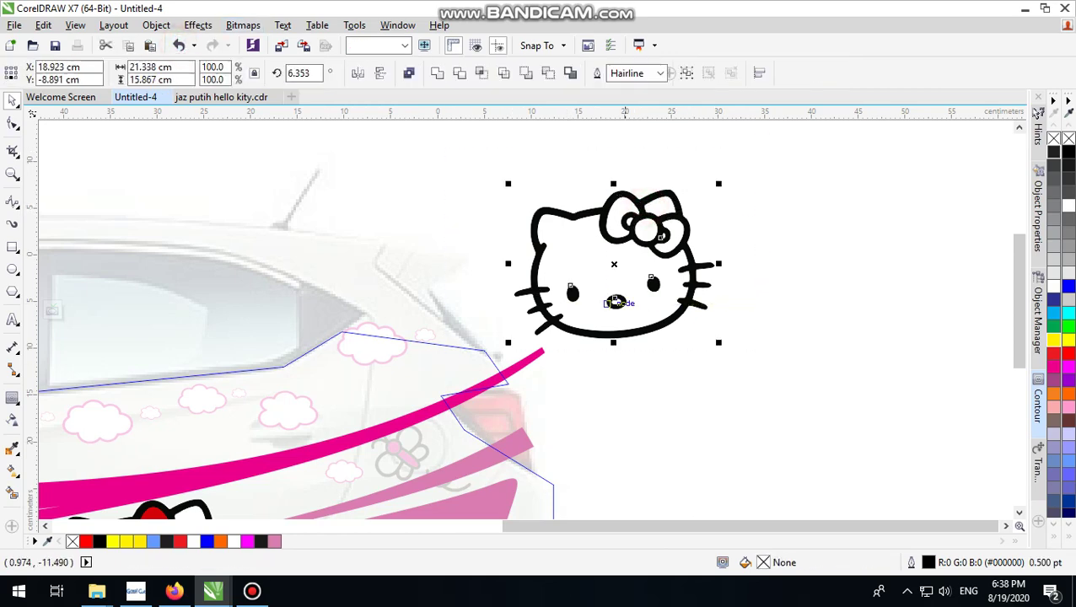
click(409, 73)
scroll(838, 262, down, 1)
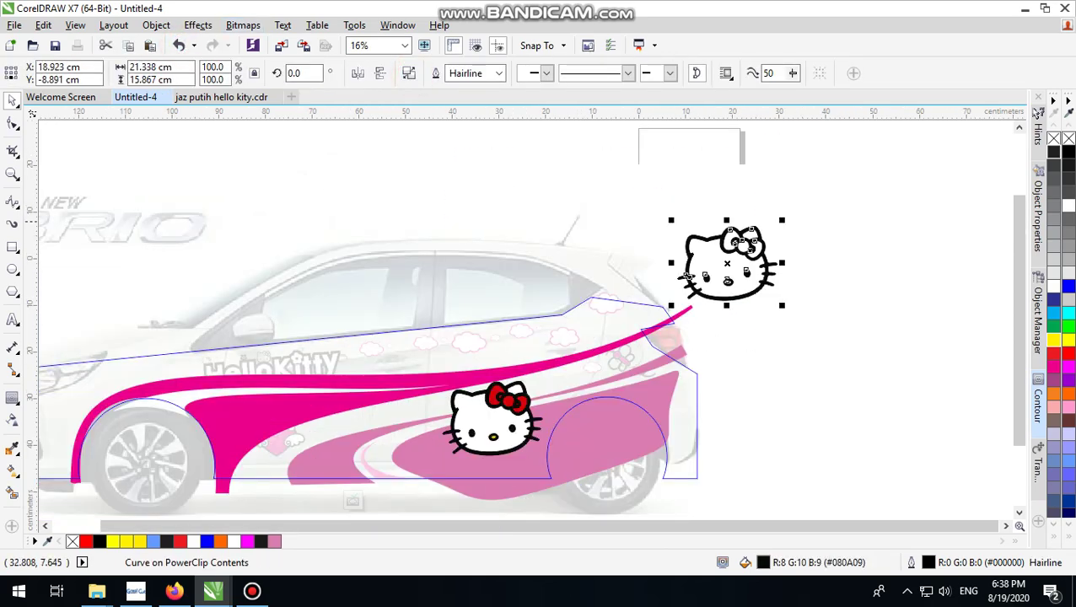
Scale the outline head down to about 3.6 cm wide and place it beside the winged heart, in the gap between the stripes.
drag(783, 223, 706, 222)
drag(688, 289, 361, 419)
scroll(355, 417, up, 3)
scroll(355, 417, down, 1)
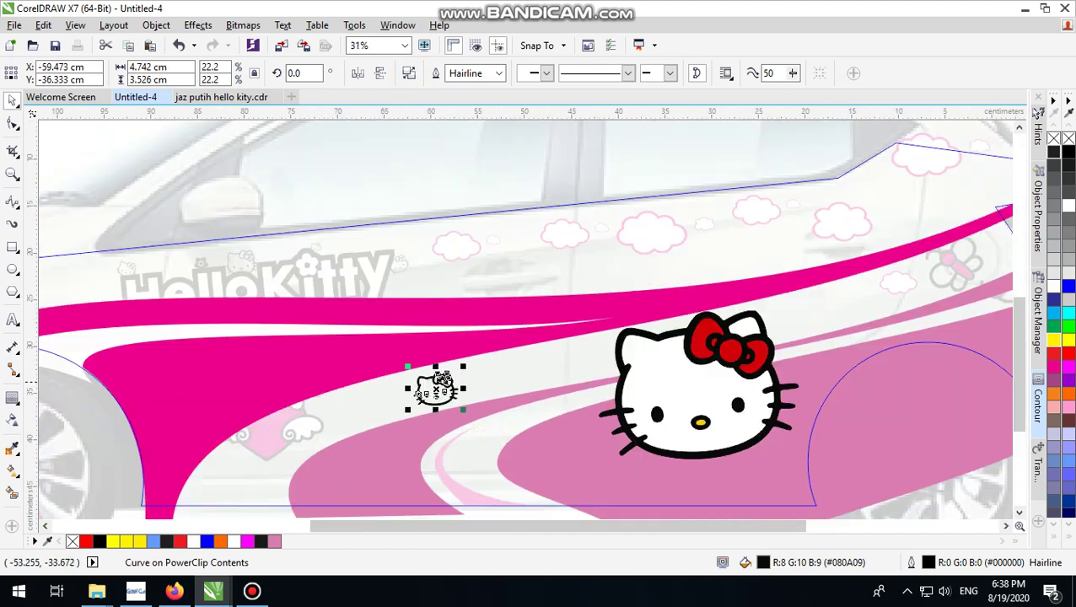
scroll(354, 416, up, 1)
drag(527, 338, 506, 341)
drag(472, 378, 291, 426)
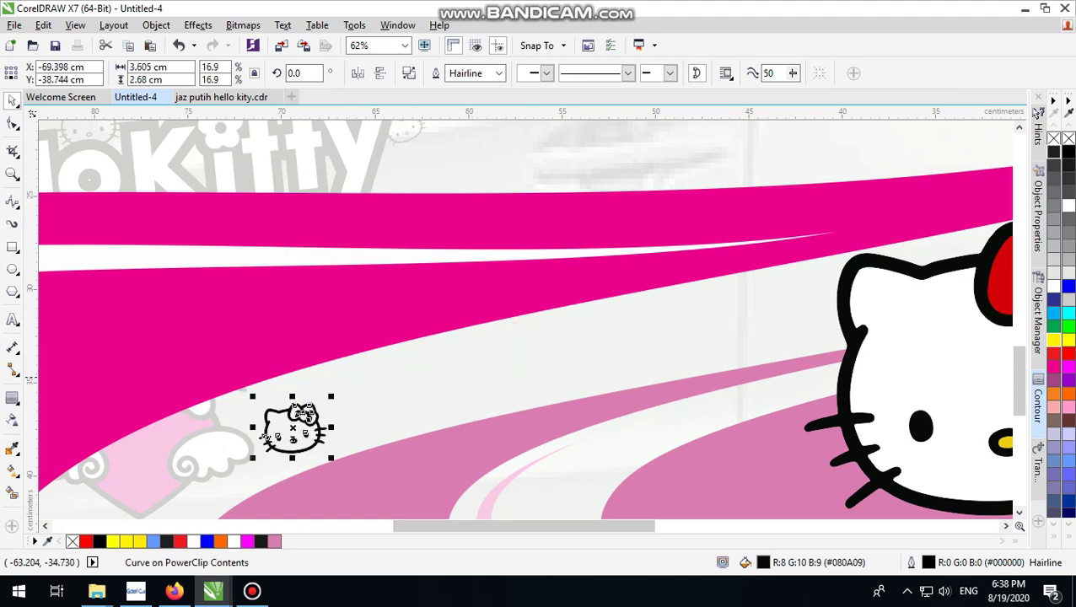
scroll(391, 385, down, 3)
click(864, 257)
Copy the small outline head along the curved gap between the stripes, adding a larger one about 6 cm wide at the gap's lower front end.
scroll(464, 396, up, 3)
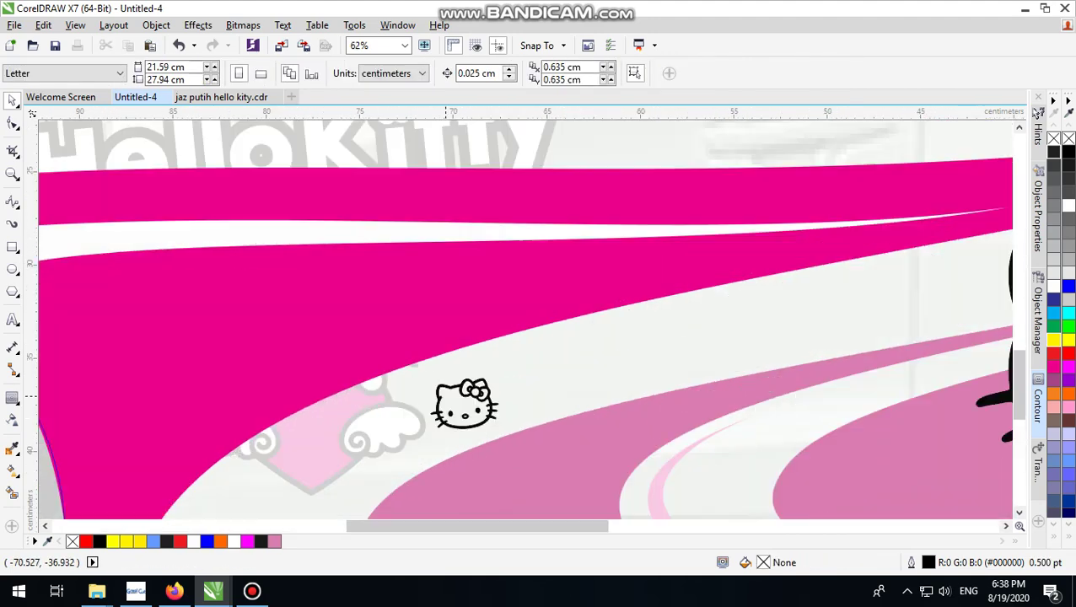
click(477, 389)
drag(484, 390, 440, 404)
right_click(634, 344)
scroll(634, 343, down, 1)
right_click(665, 331)
right_click(406, 431)
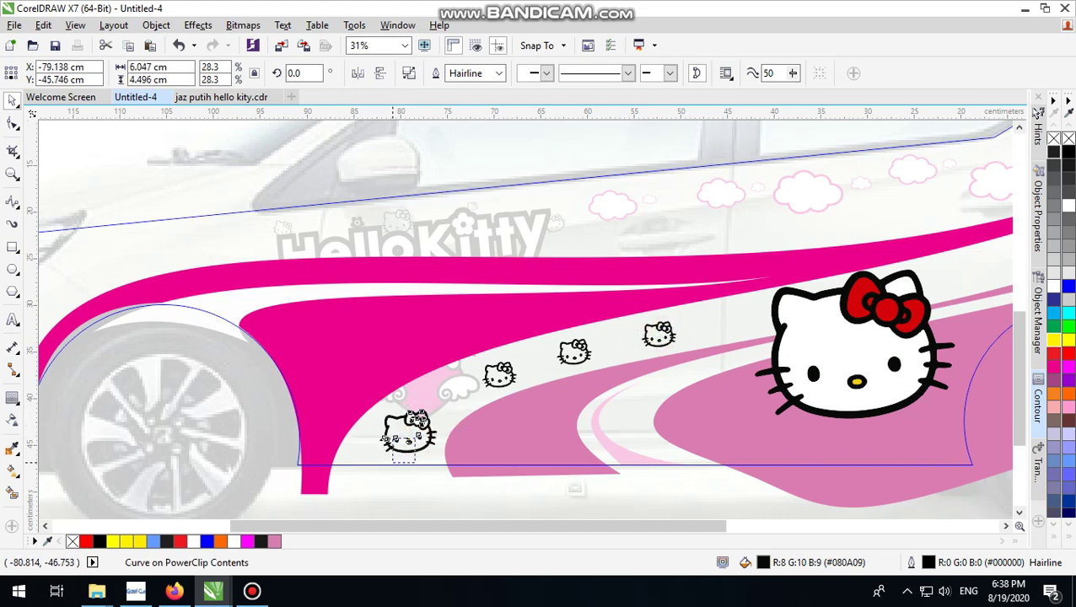
key(Escape)
Shift the three small outline heads rearward along the gap between the stripes, keeping them evenly spaced.
click(501, 374)
scroll(514, 382, up, 1)
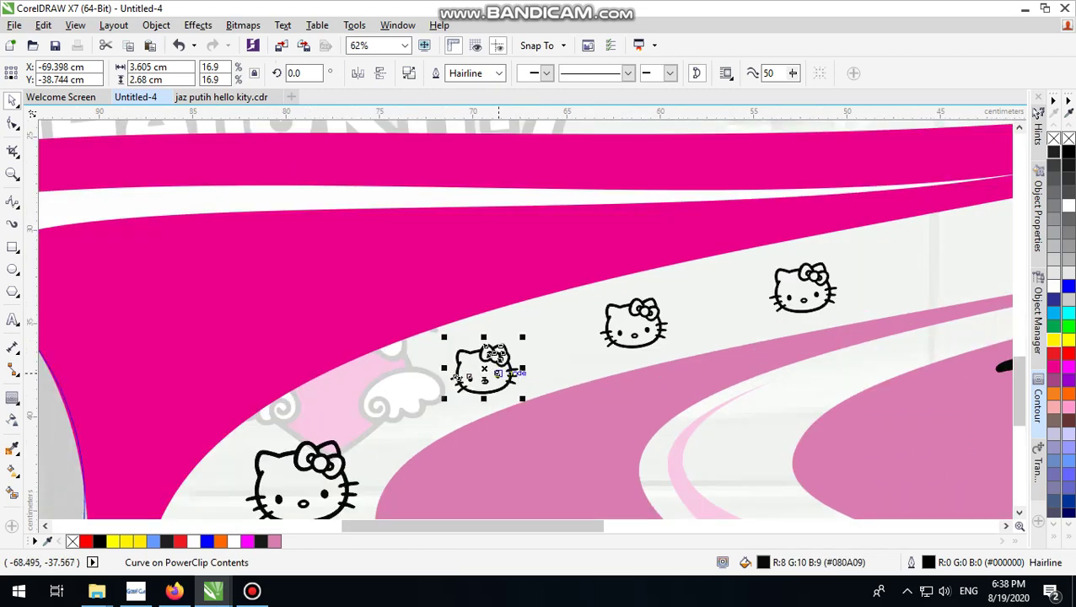
click(496, 358)
drag(496, 359, 550, 344)
drag(662, 317, 725, 306)
scroll(565, 365, down, 1)
scroll(696, 330, up, 1)
scroll(587, 368, down, 2)
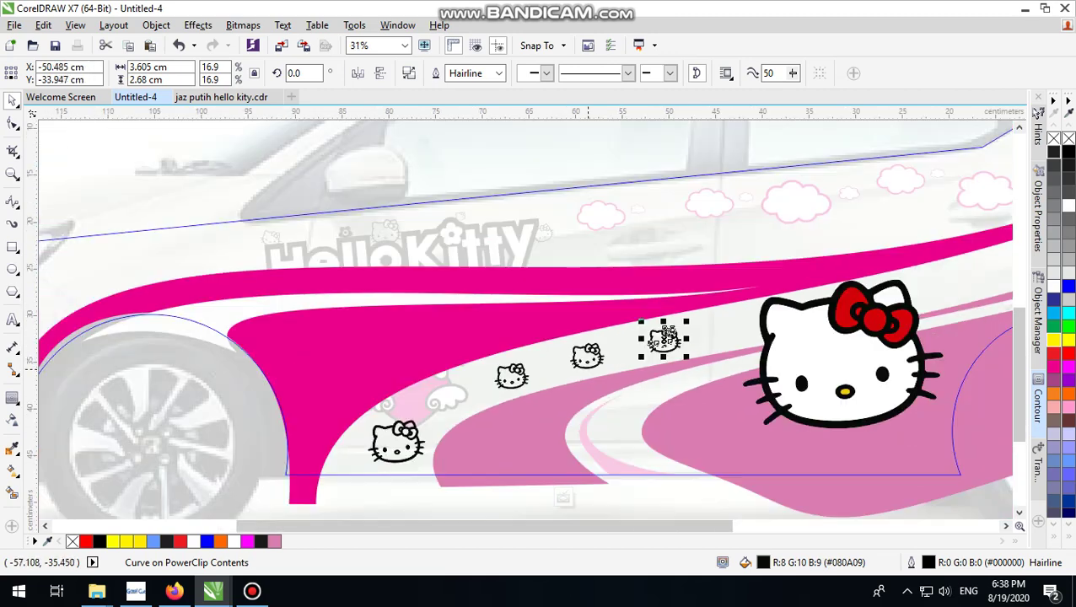
Move the larger outline head up the gap to just ahead of the big Hello Kitty face and scale it to about 5.2 cm wide.
drag(395, 438, 720, 319)
scroll(782, 306, up, 2)
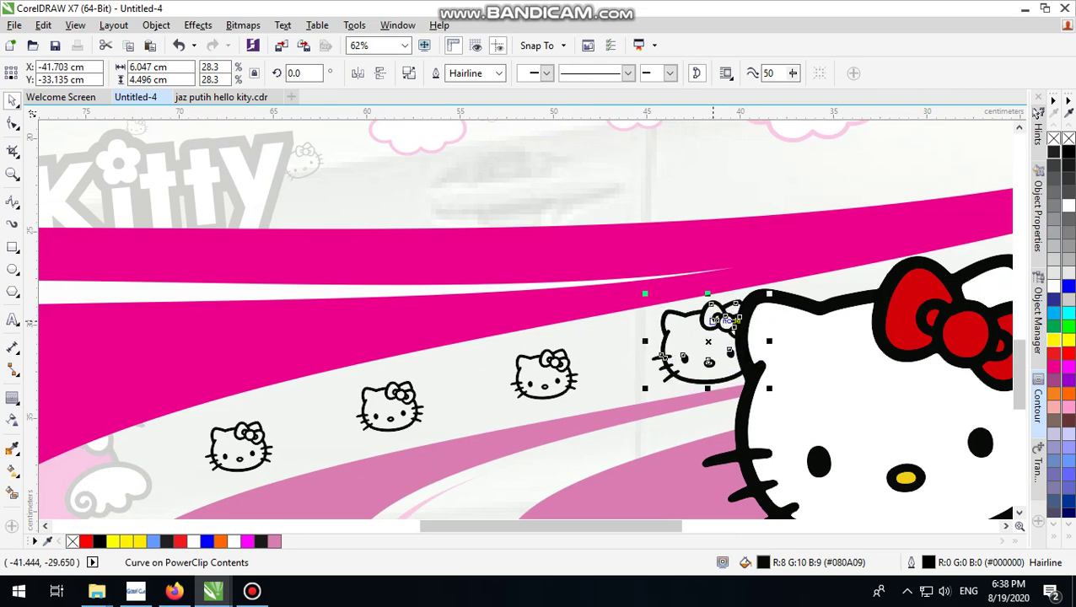
drag(769, 293, 759, 301)
scroll(756, 326, up, 2)
scroll(739, 329, down, 3)
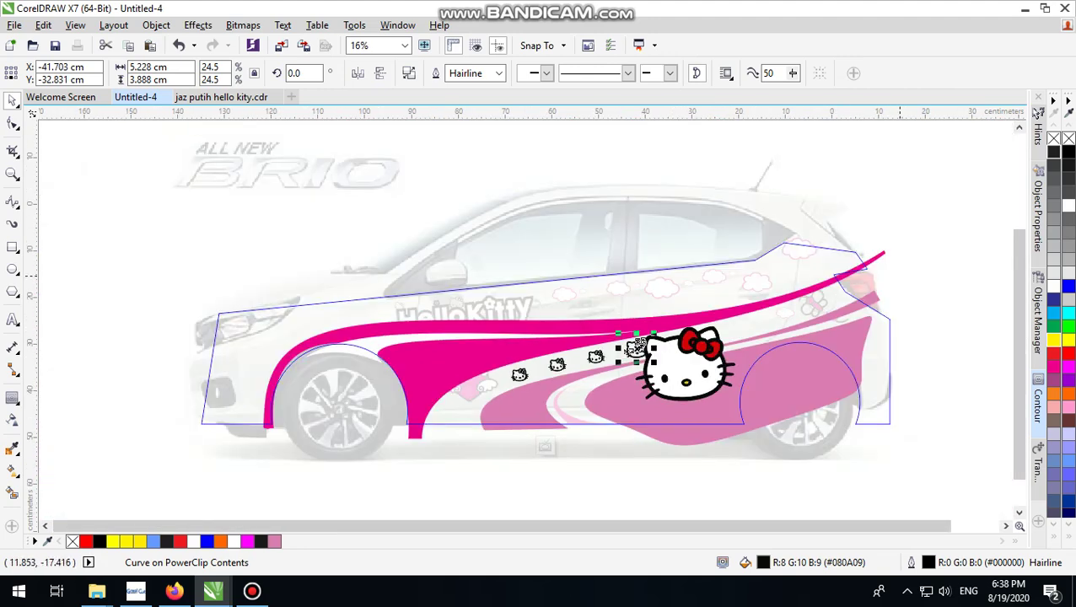
click(910, 269)
Copy a small outline head, about 3.6 cm wide, into the gap between the stripes behind the big Hello Kitty face.
scroll(632, 361, up, 1)
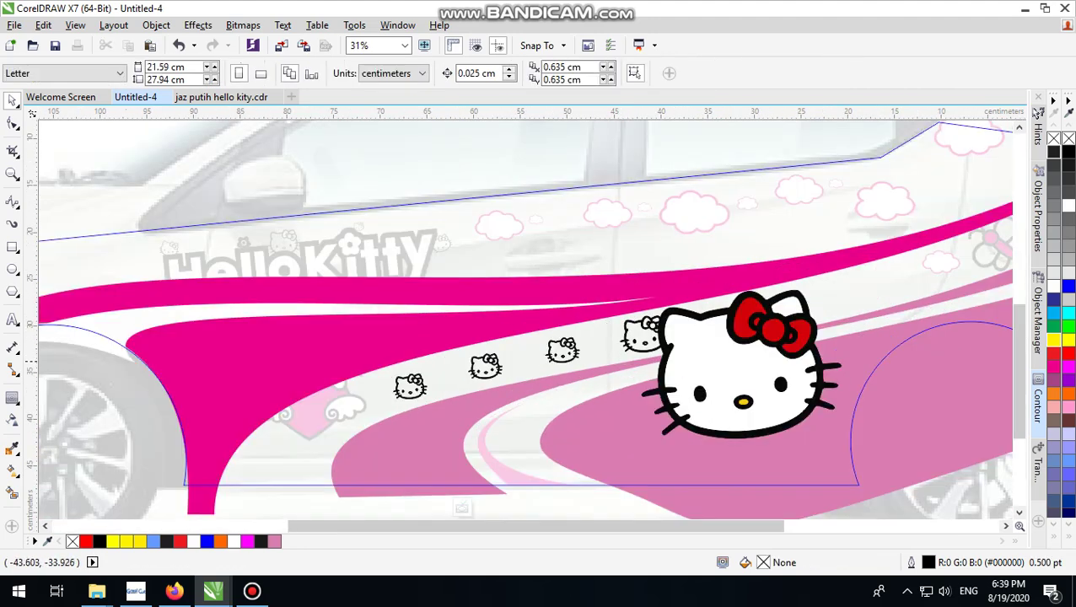
click(565, 350)
drag(563, 349, 884, 268)
scroll(861, 290, up, 1)
scroll(862, 290, up, 1)
scroll(835, 310, down, 4)
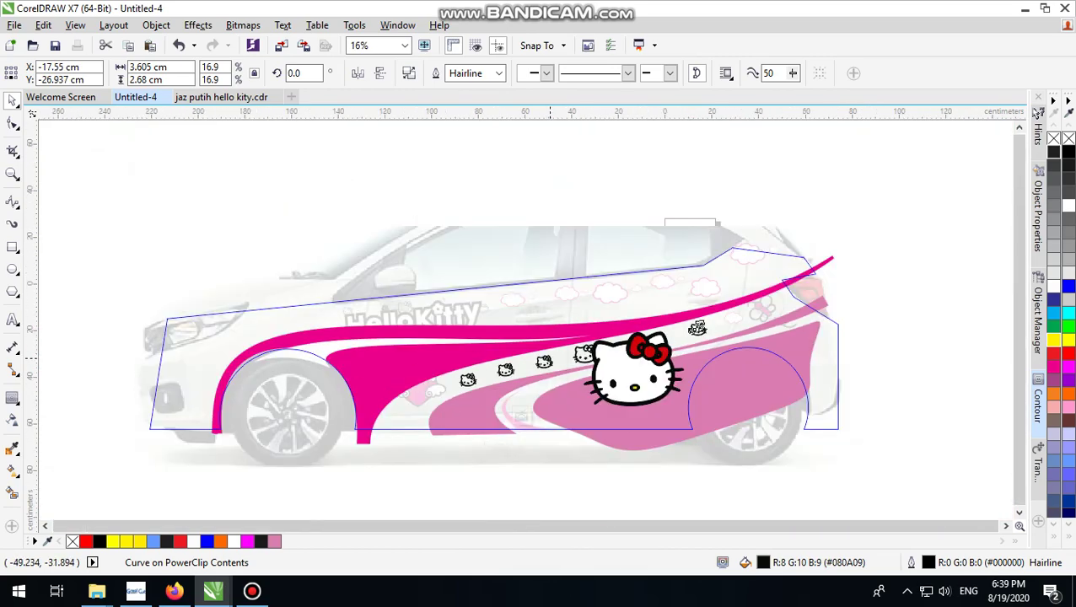
Remove the outlines from the head and lower-stripe objects inside the car-body PowerClip and finish editing its contents.
ctrl+click(811, 314)
scroll(558, 353, up, 2)
ctrl+click(554, 371)
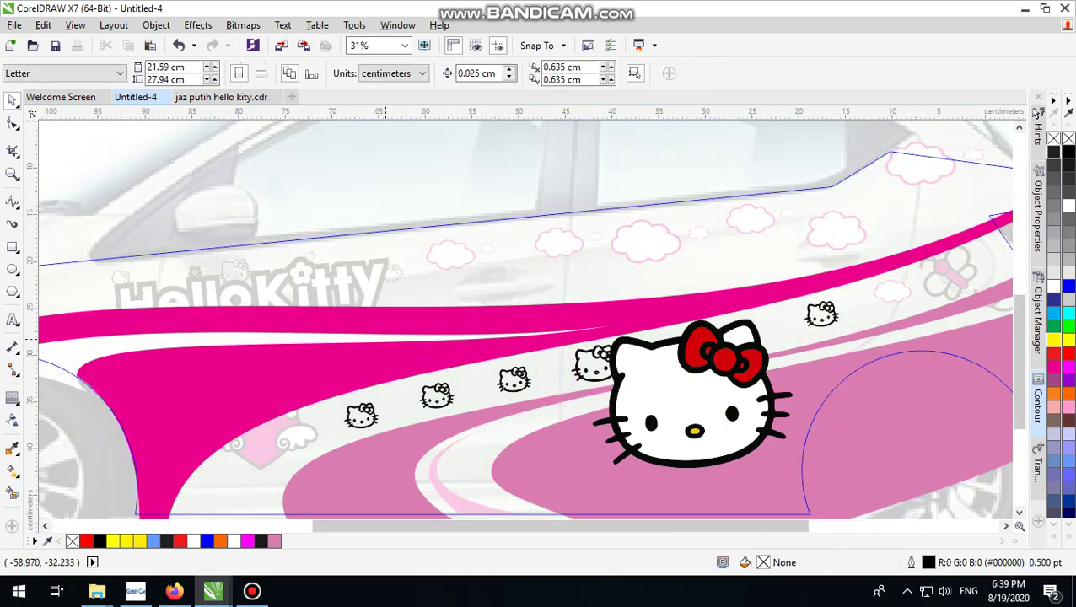
scroll(538, 293, down, 1)
key(ctrl+a)
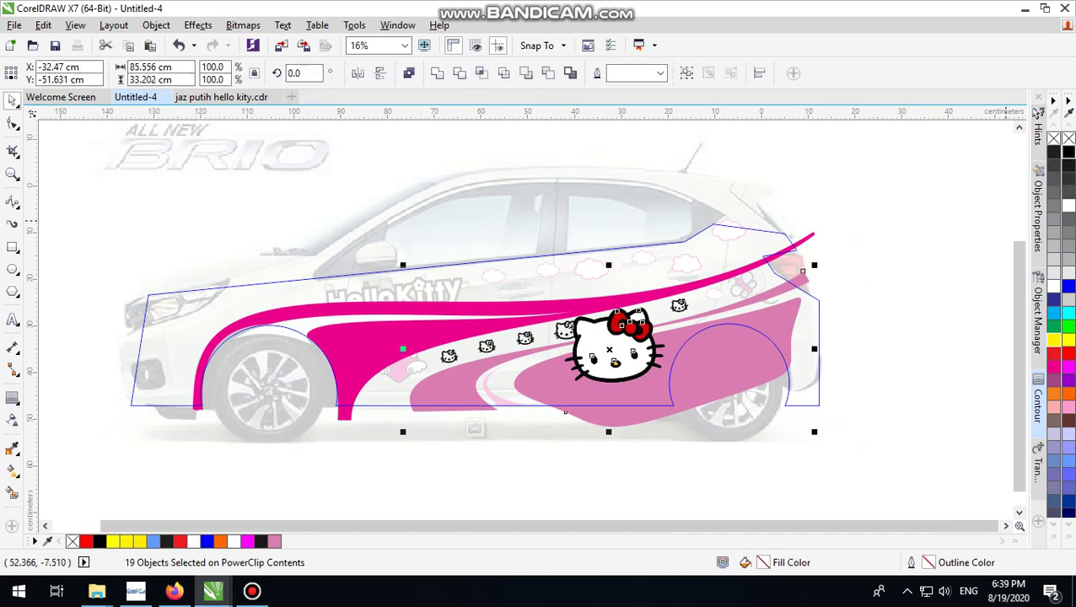
ctrl+click(881, 242)
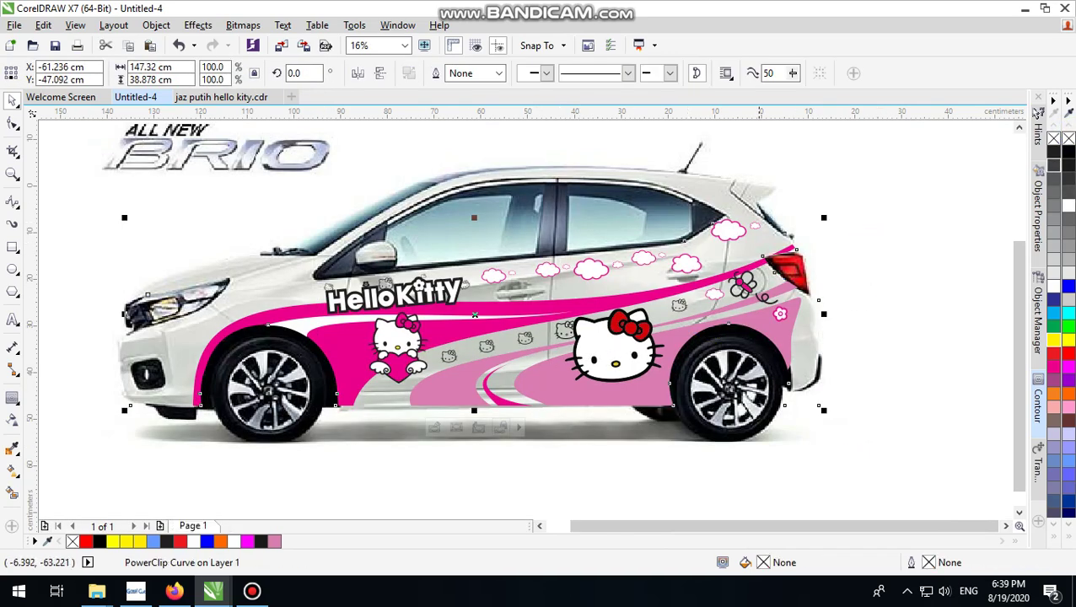
click(763, 491)
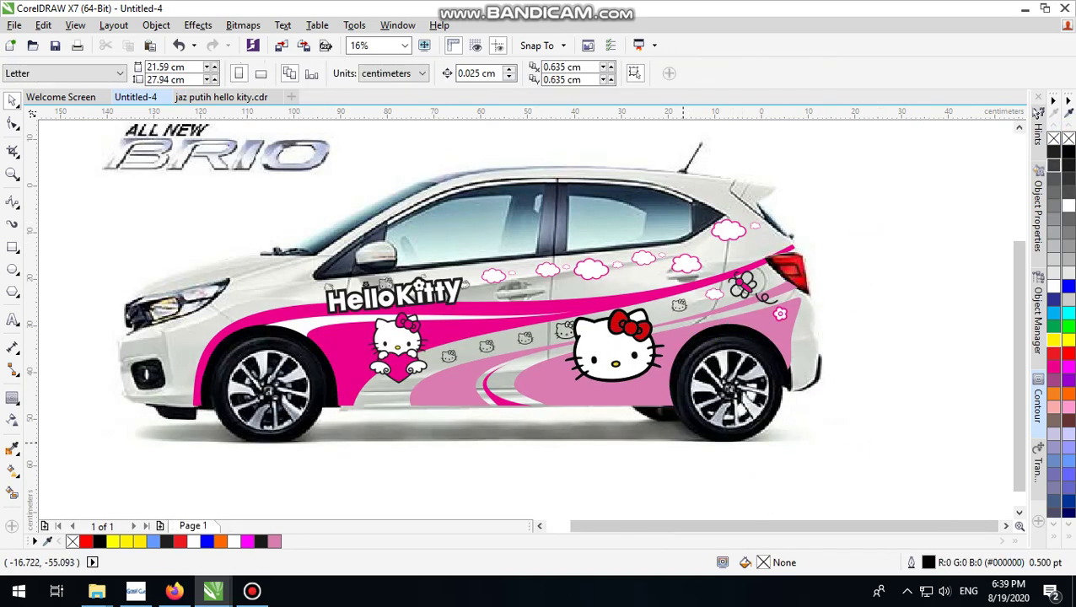
Inside the PowerClip, copy the large pale pink rear shape slightly forward and send the copy behind the original.
scroll(634, 411, up, 3)
ctrl+click(634, 377)
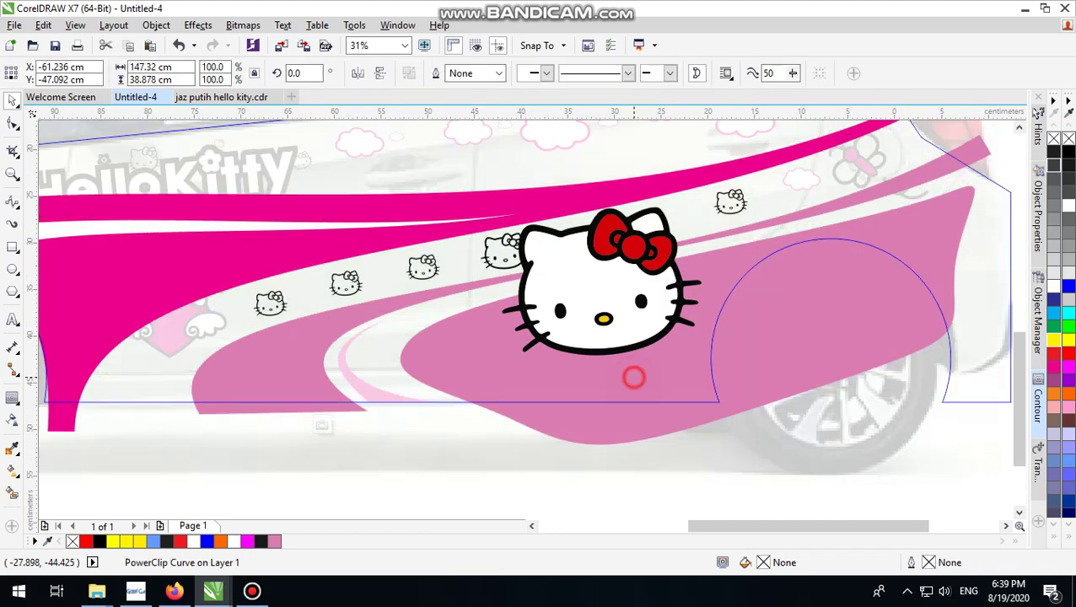
click(804, 320)
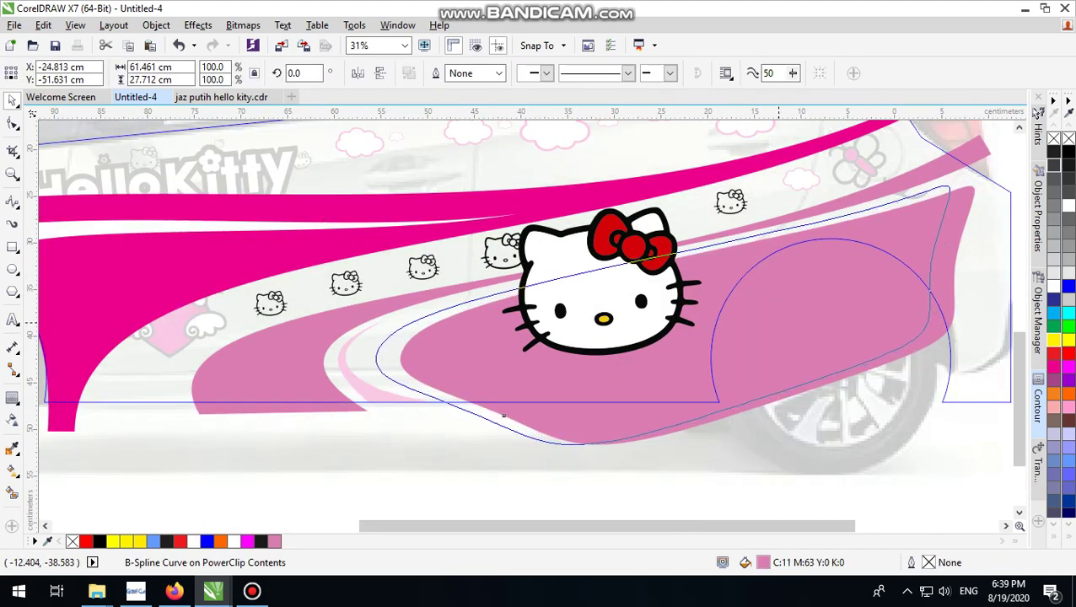
right_click(778, 322)
key(shift+Page_Down)
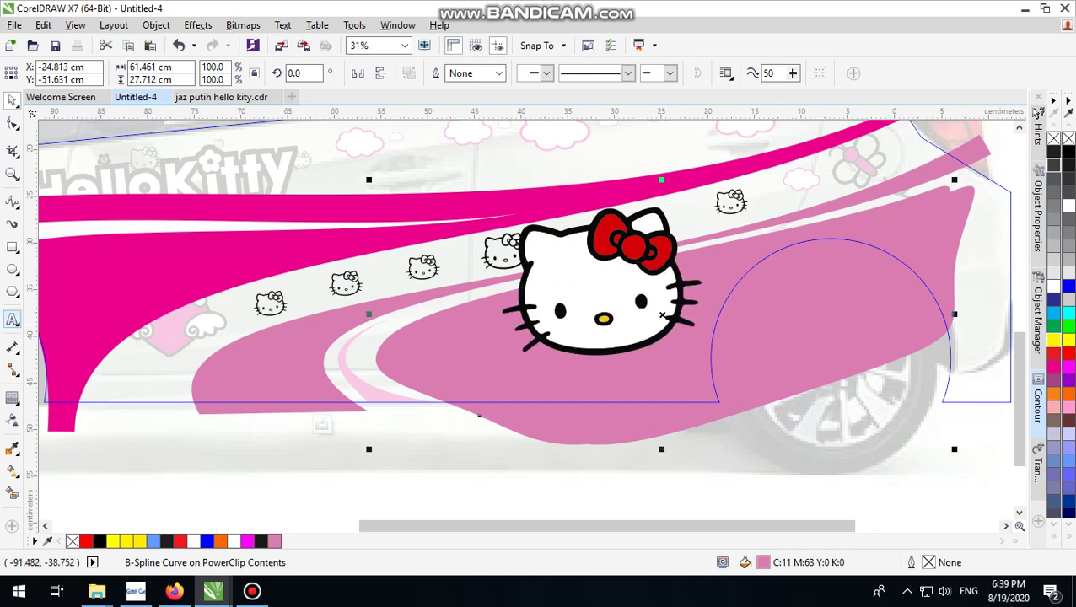
Fill the offset copy with the magenta sampled from the front stripe (C:0 M:100 Y:0 K:0) and finish editing the PowerClip.
click(10, 447)
click(261, 260)
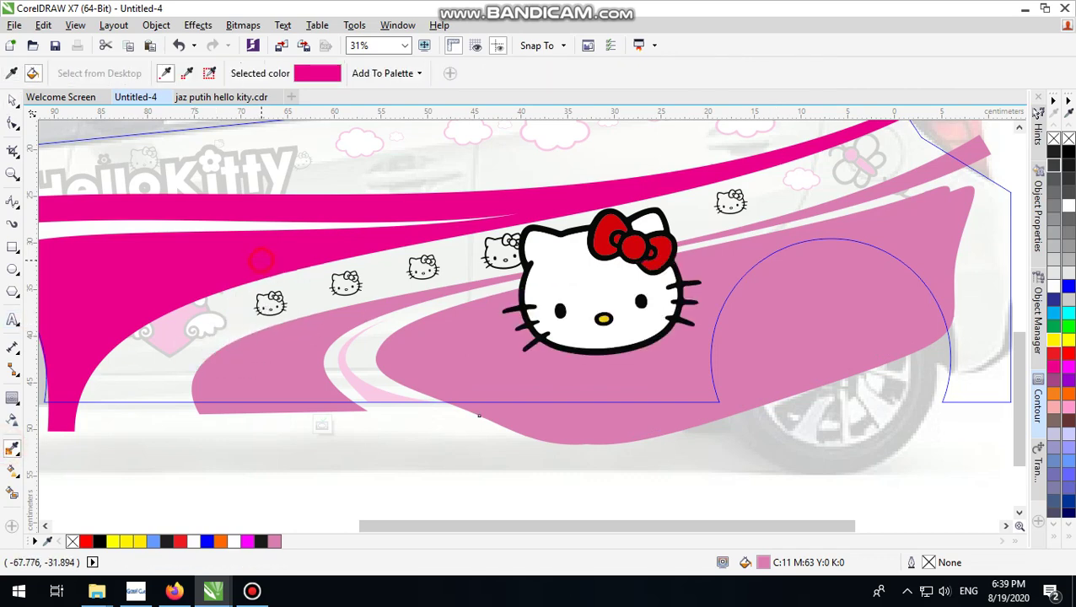
click(382, 362)
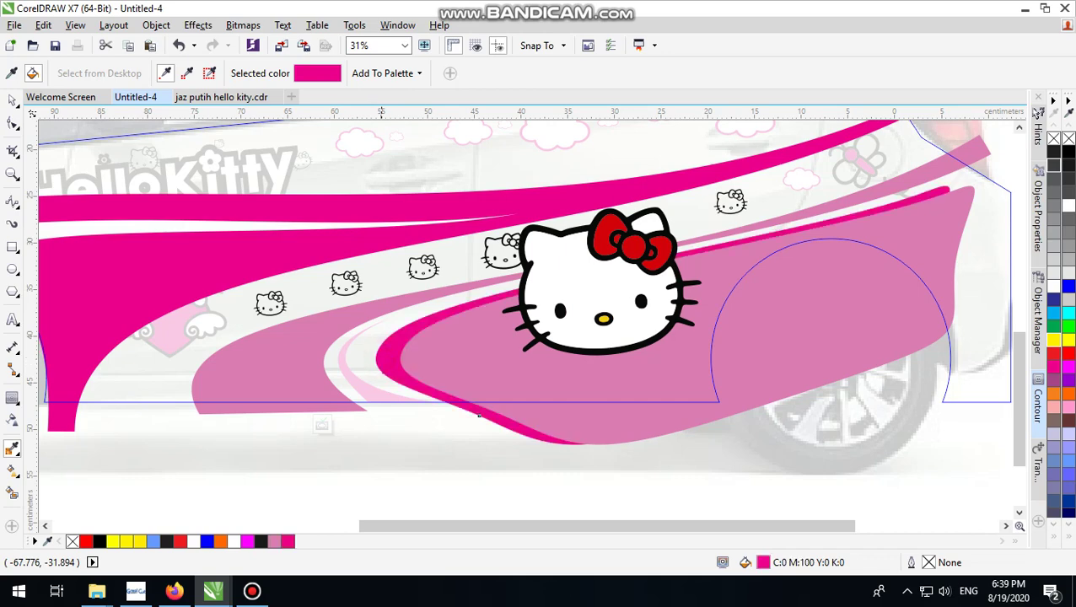
scroll(446, 347, down, 2)
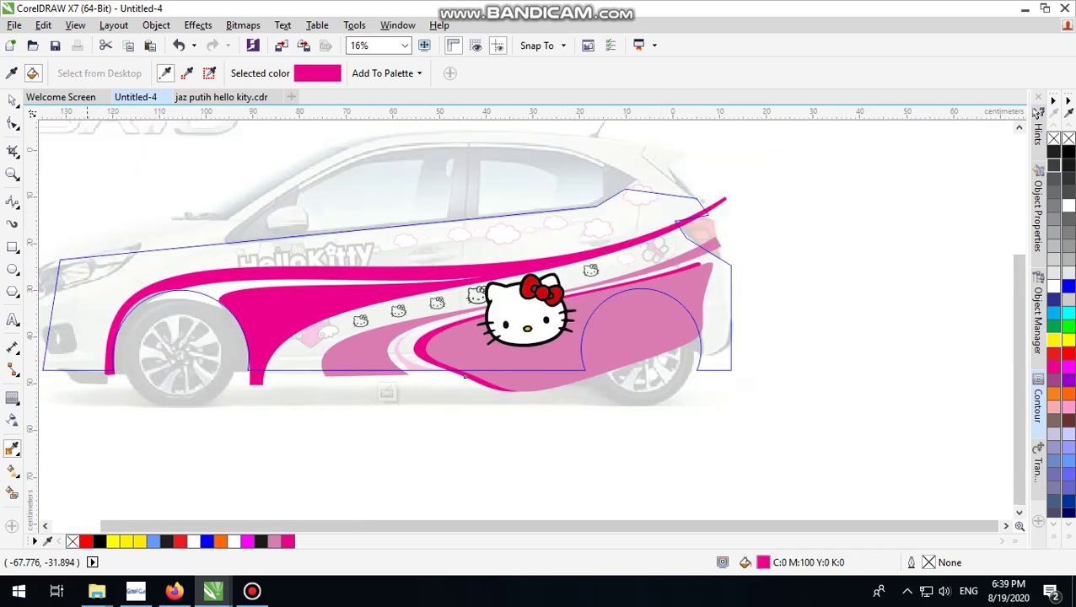
click(11, 102)
ctrl+click(867, 230)
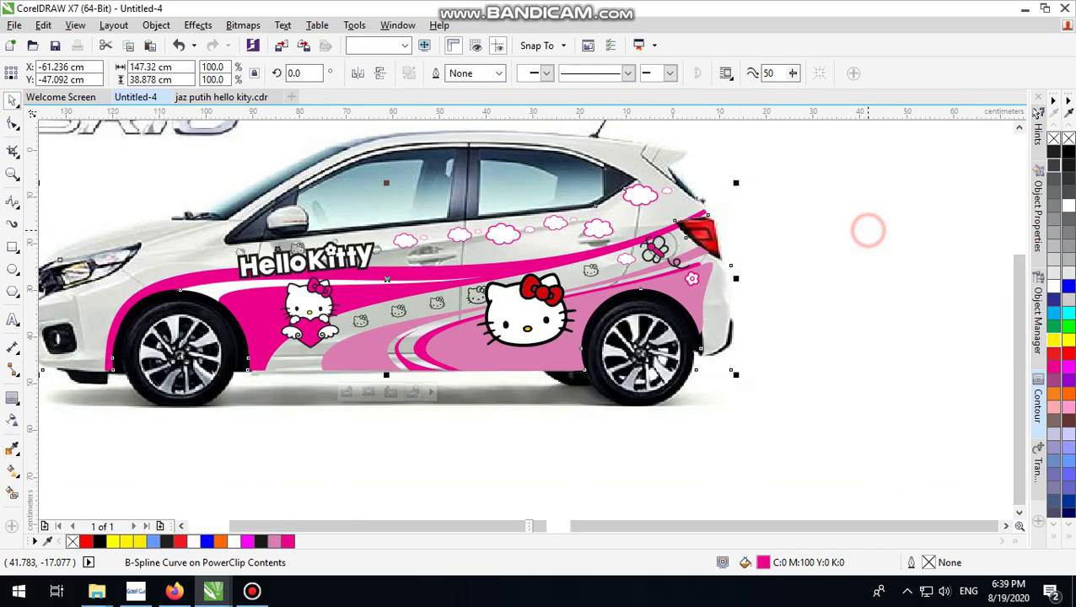
scroll(622, 393, down, 1)
click(747, 317)
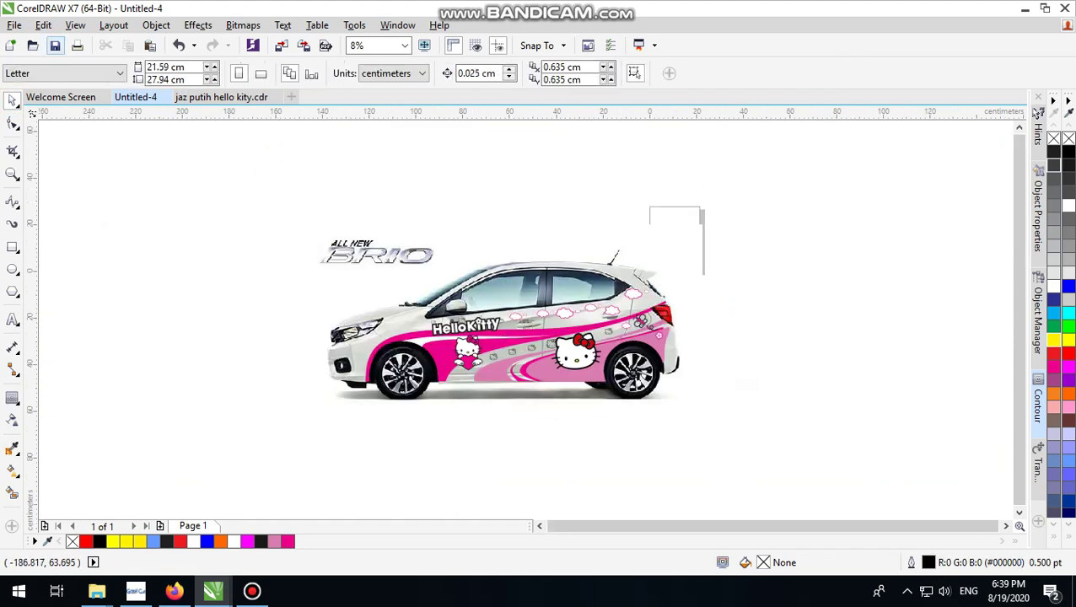
scroll(523, 345, up, 2)
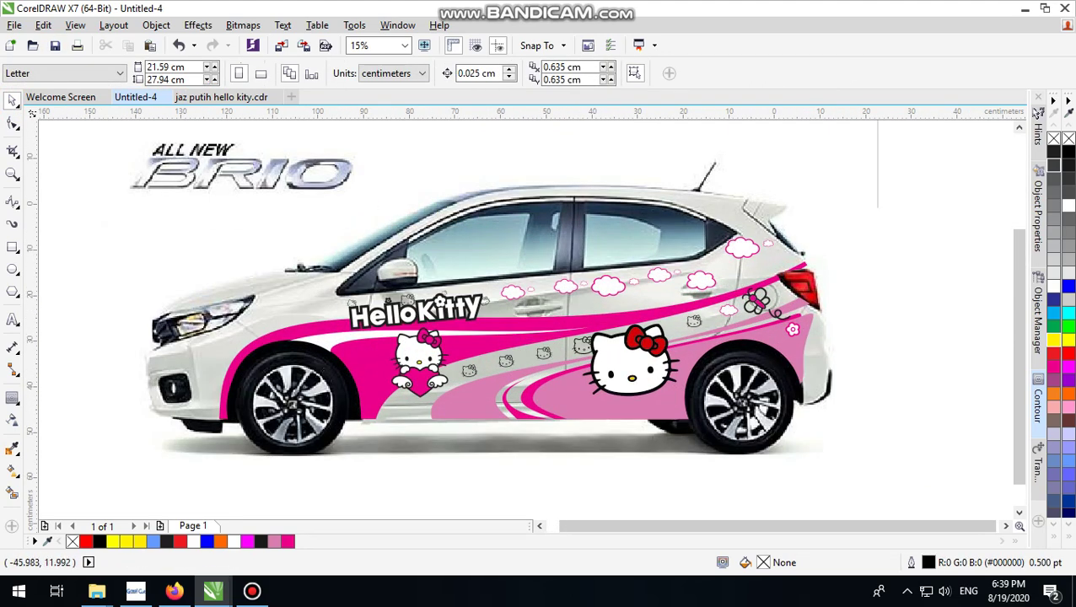
mouse_move(582, 4)
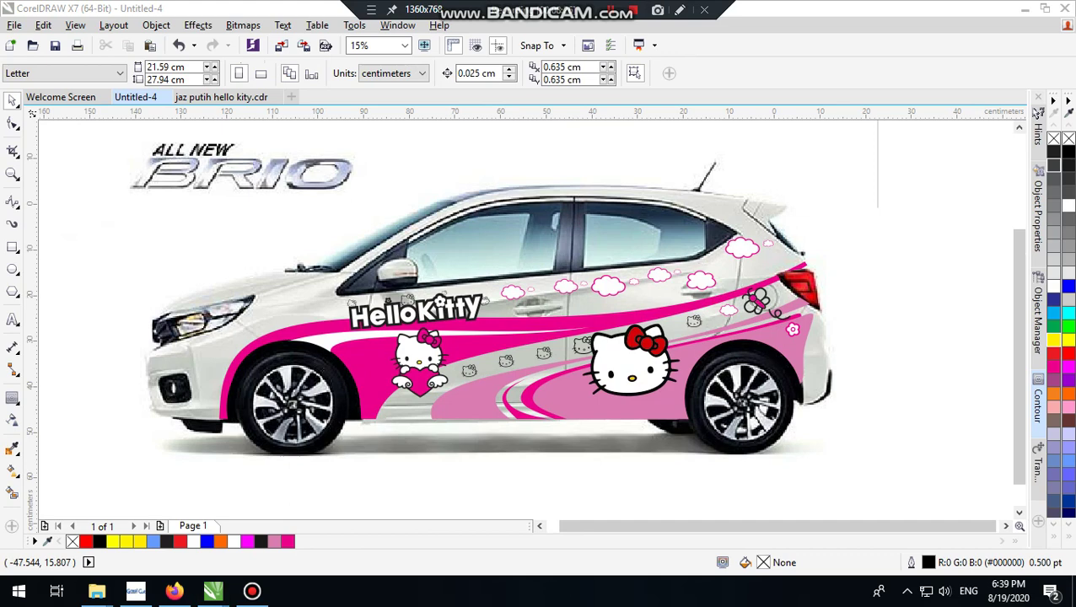
scroll(639, 346, down, 1)
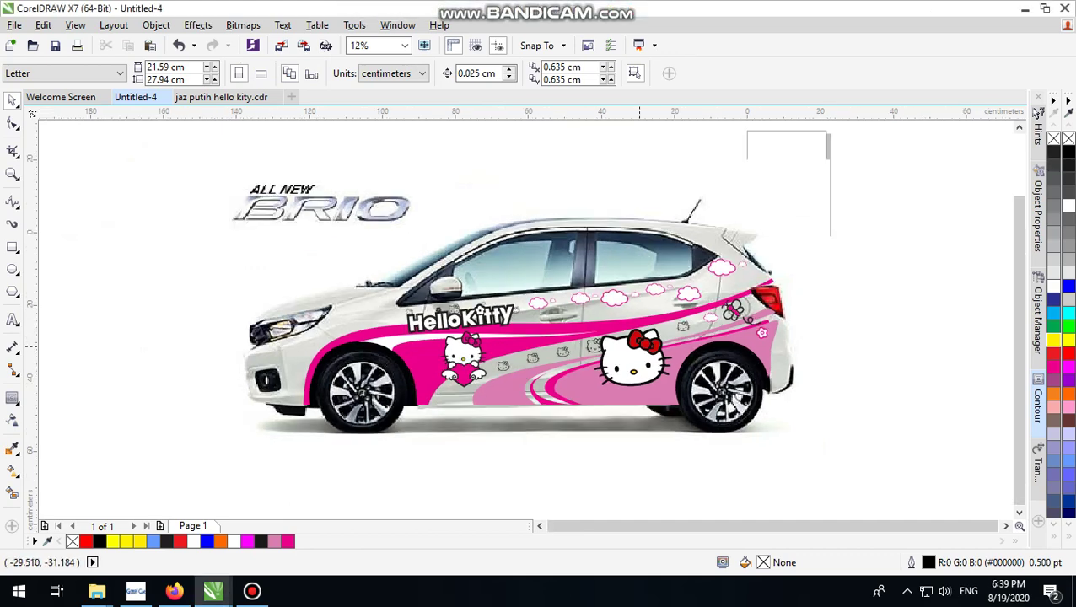
scroll(639, 345, up, 1)
click(884, 271)
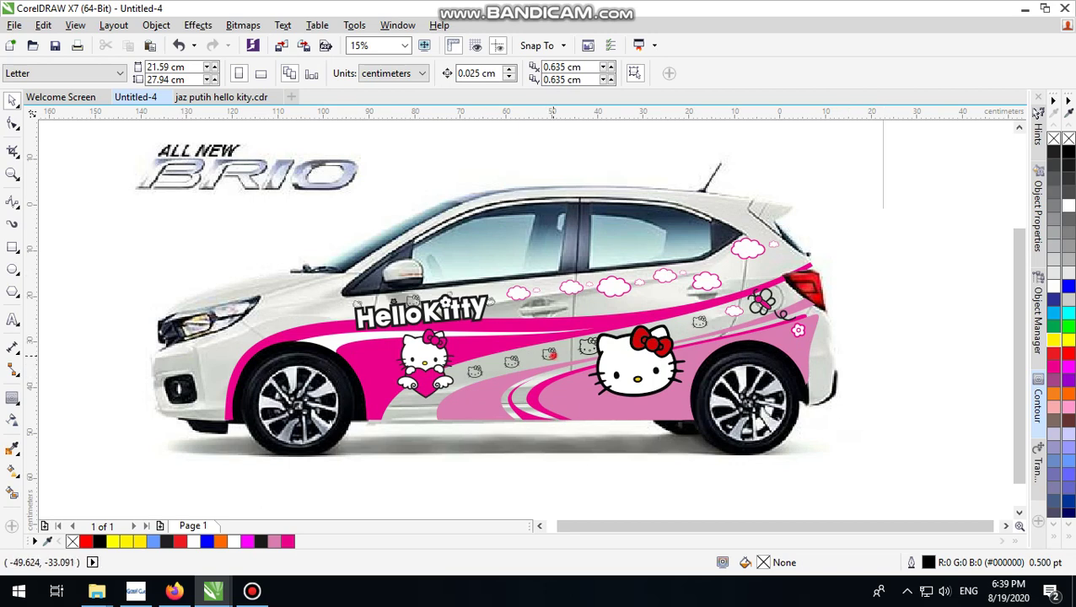
Copy one of the small outline heads from inside the PowerClip to the clipboard and leave its contents.
double_click(553, 356)
drag(535, 315, 575, 382)
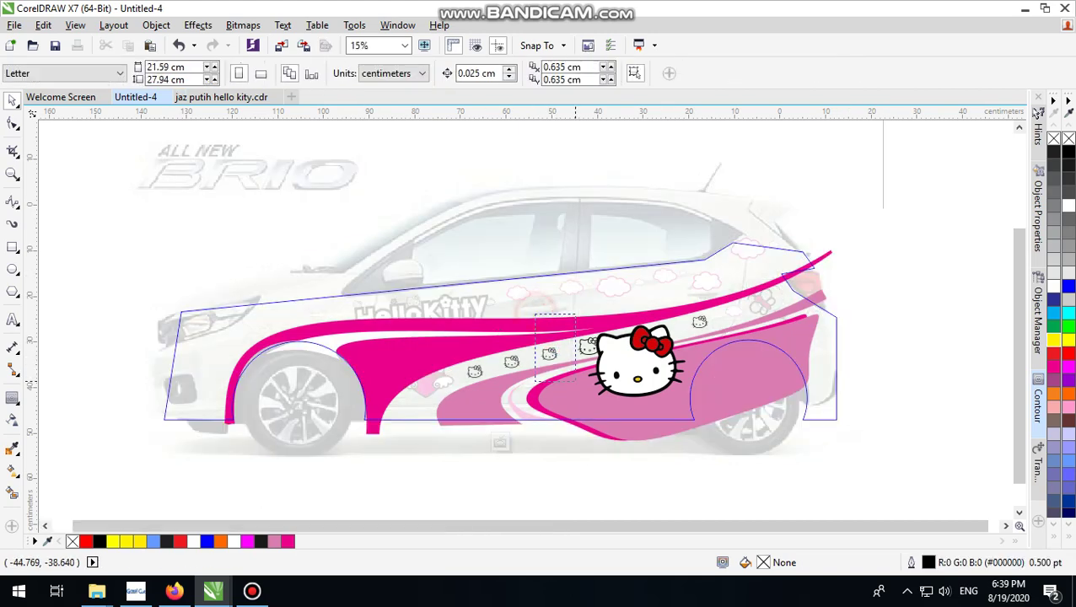
click(552, 353)
right_click(557, 354)
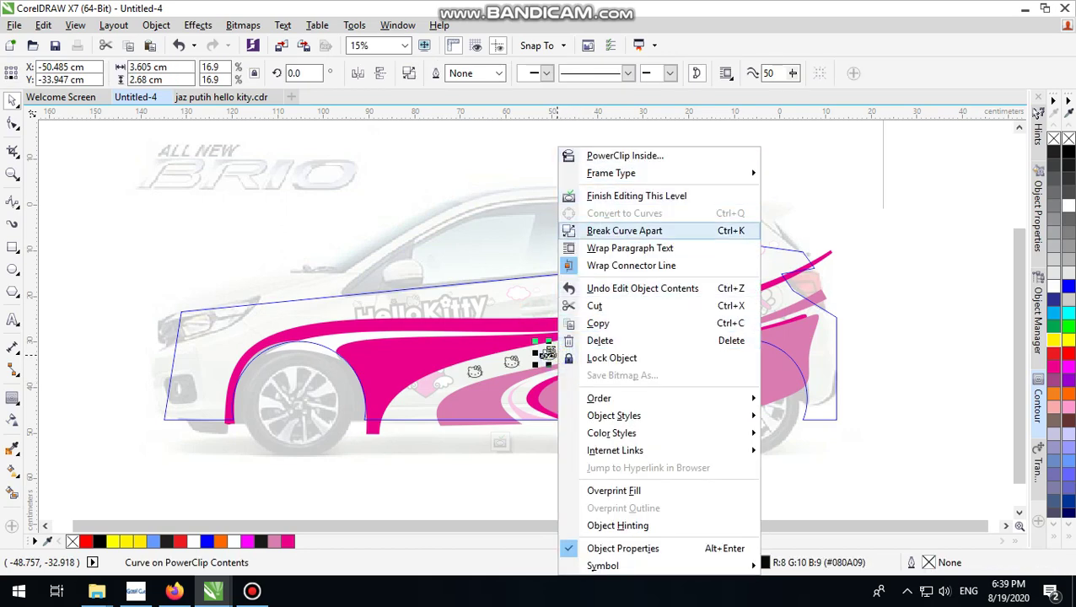
click(612, 322)
click(611, 216)
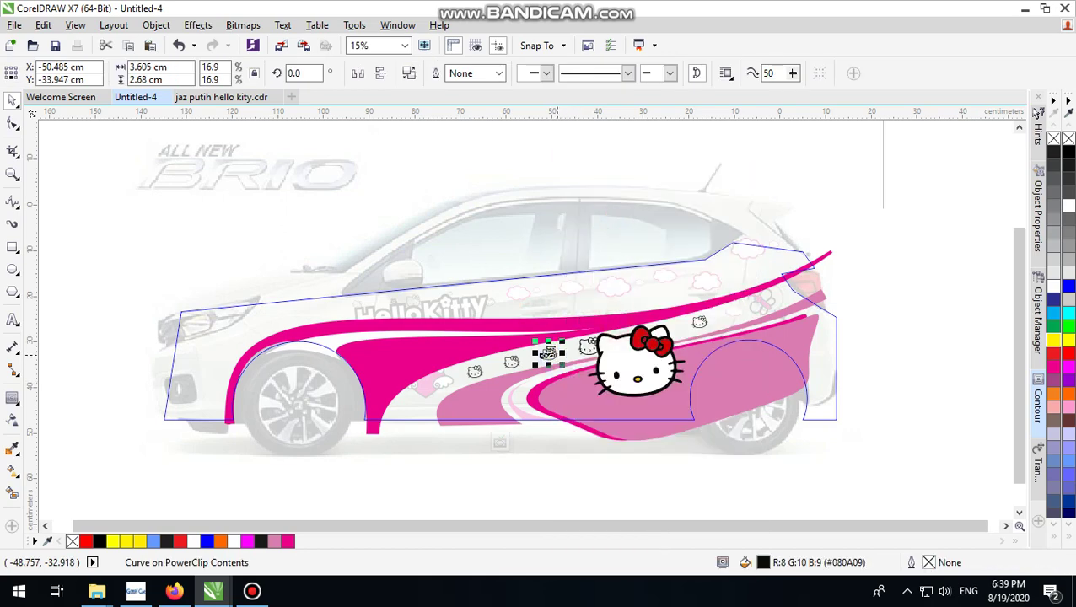
click(500, 441)
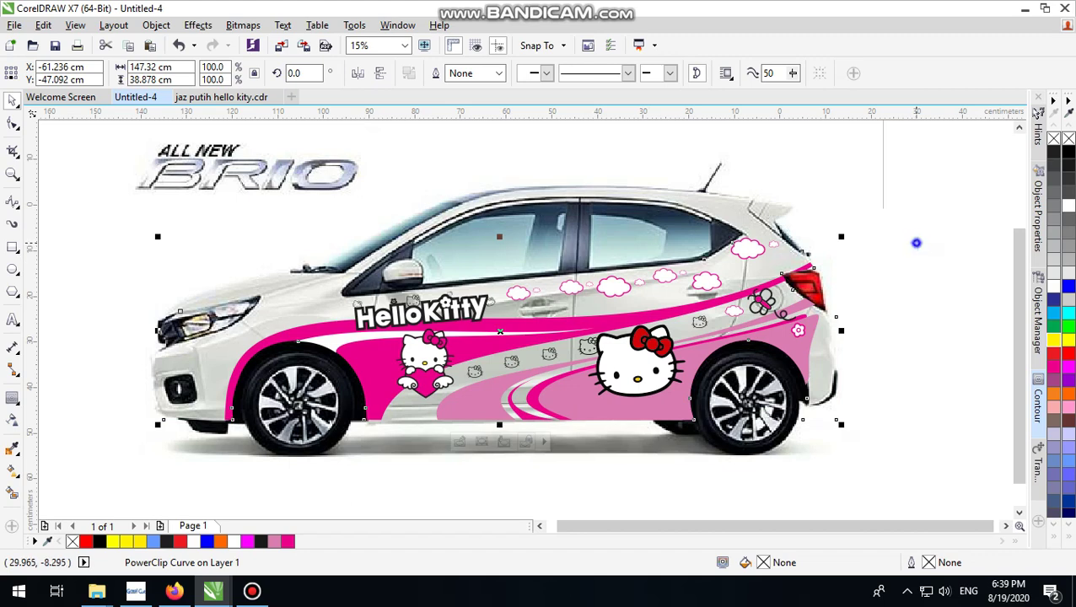
Paste the outline head onto the page, place it on the front fender behind the headlight and enlarge it.
right_click(916, 243)
click(857, 346)
click(912, 304)
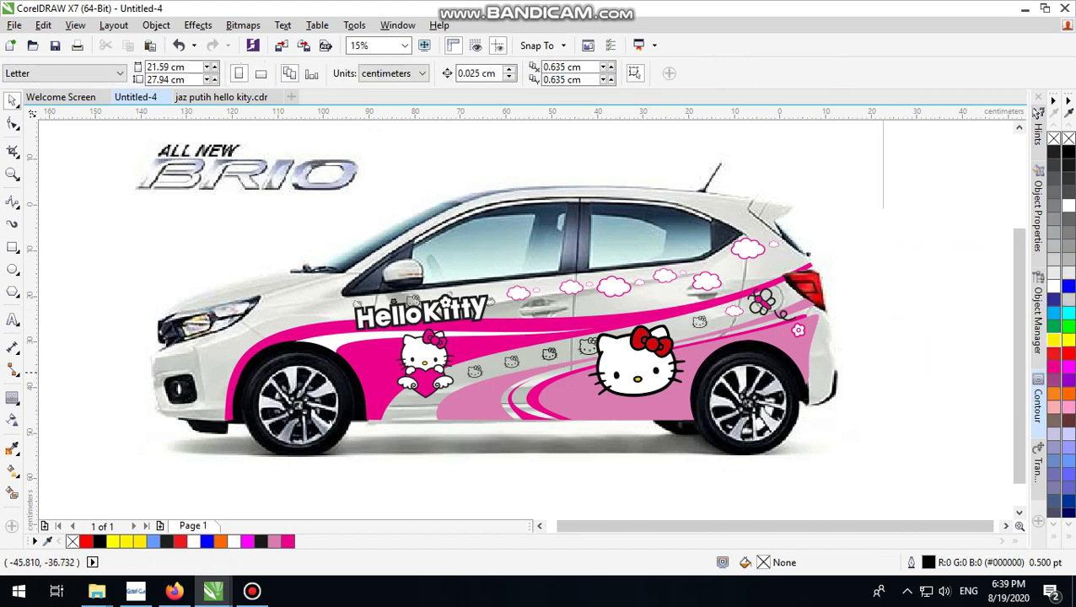
drag(554, 360, 293, 305)
scroll(294, 296, up, 2)
scroll(293, 310, down, 2)
scroll(321, 310, up, 1)
scroll(320, 310, down, 1)
click(567, 482)
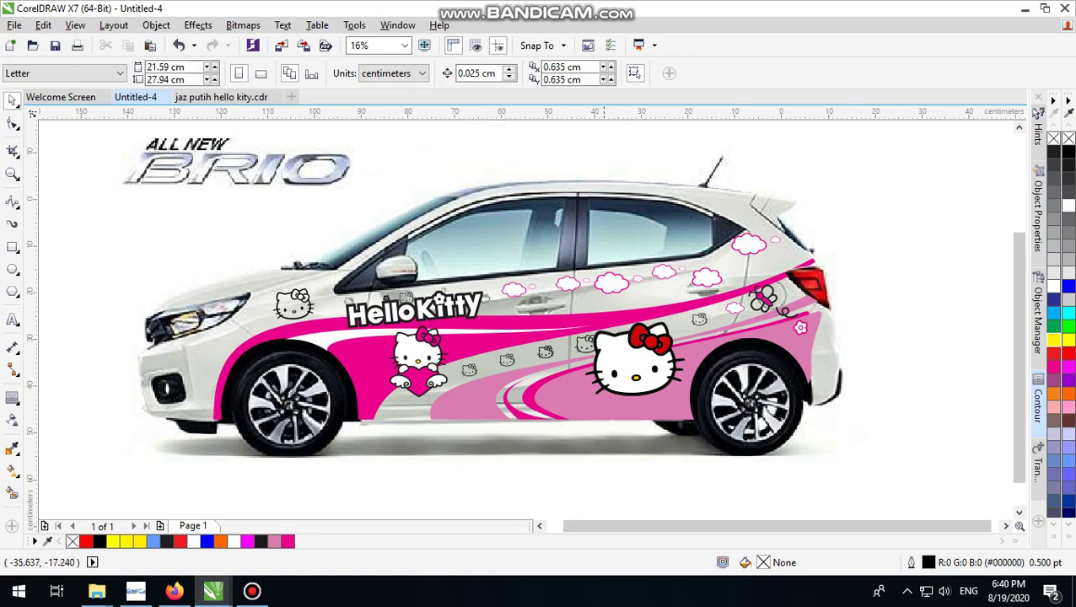
Examine the finished livery across the whole car side and minimise the drawing window.
scroll(577, 291, up, 1)
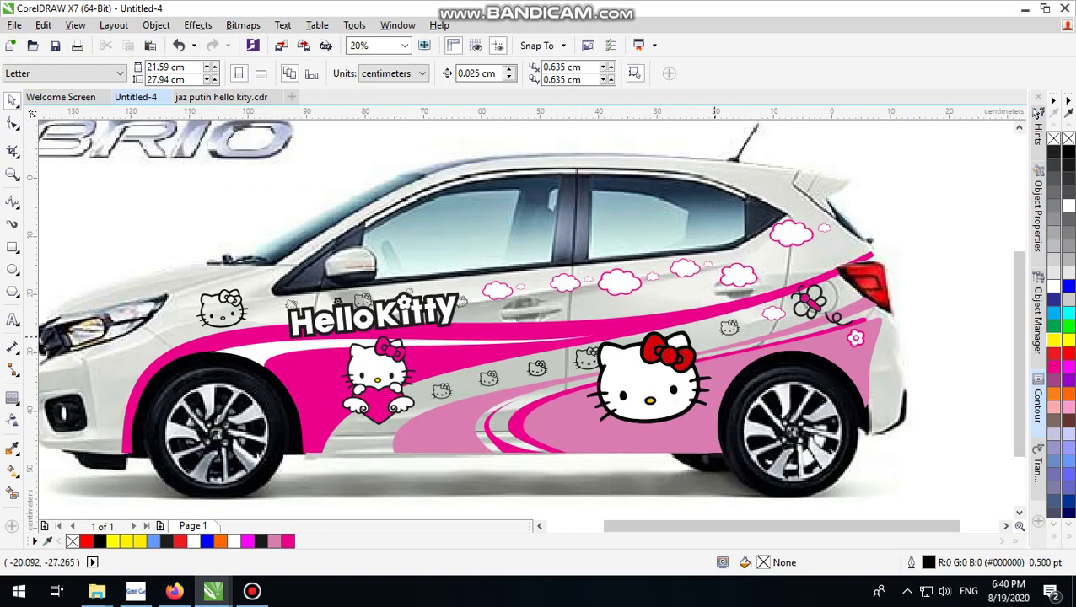
scroll(894, 291, down, 1)
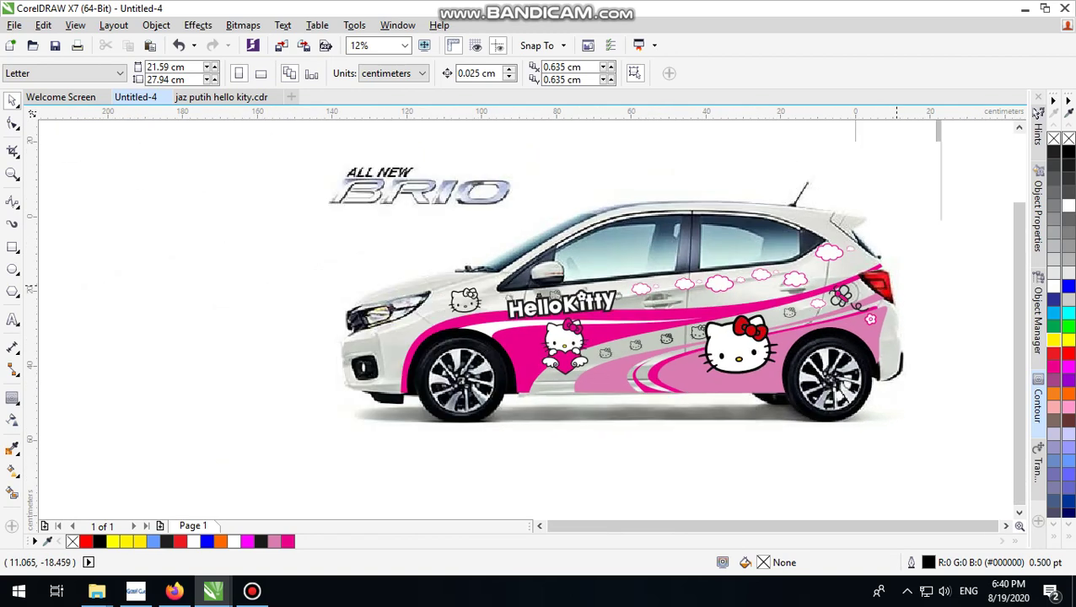
scroll(894, 299, up, 1)
scroll(892, 295, down, 1)
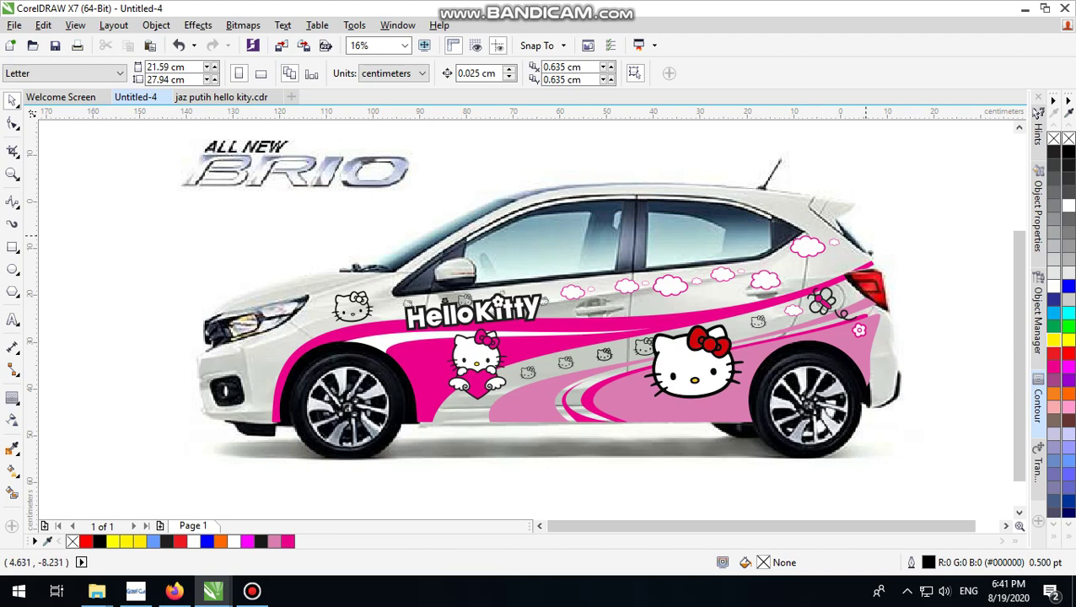
click(964, 150)
drag(479, 406, 463, 406)
scroll(479, 407, down, 3)
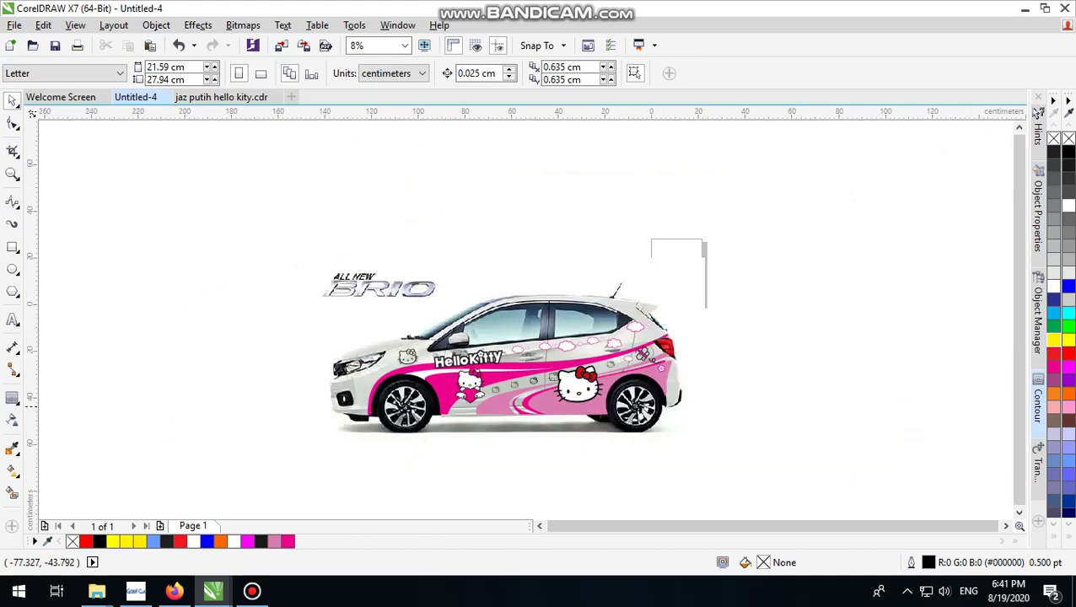
scroll(489, 395, up, 2)
click(954, 211)
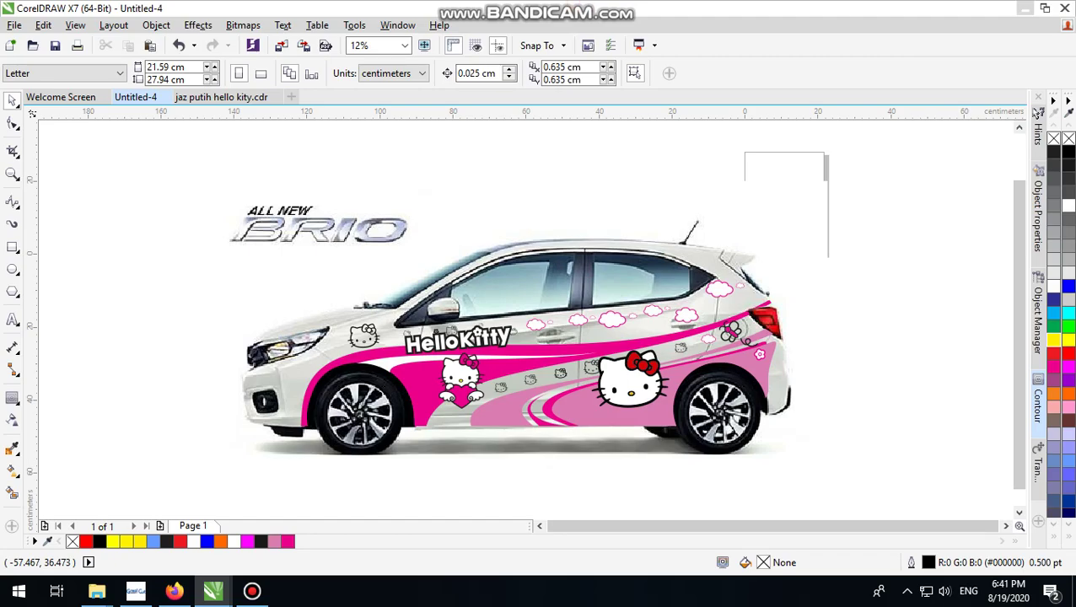
click(1025, 9)
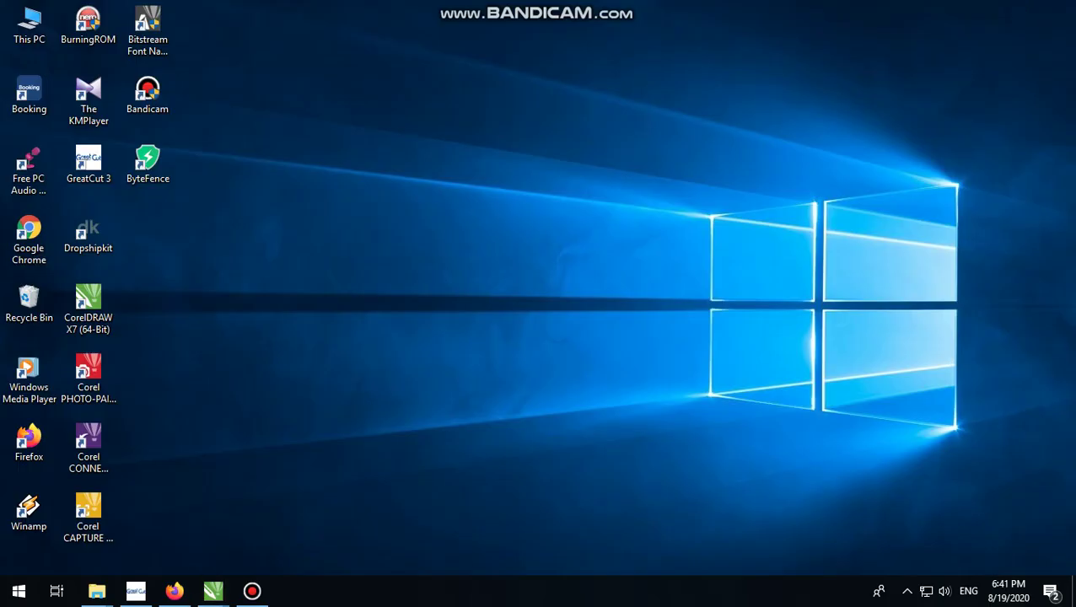